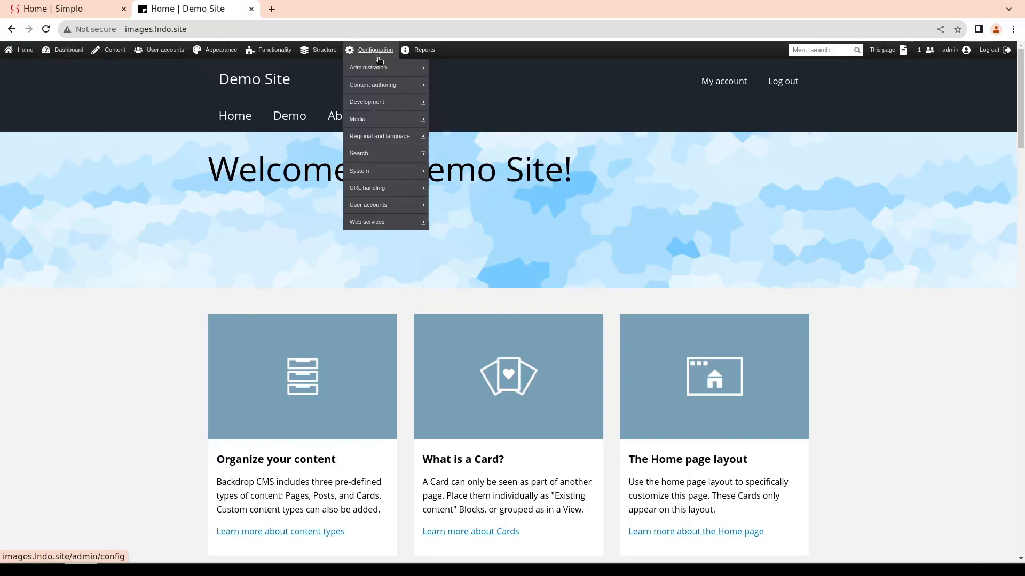
Open the site's Image styles configuration list to review the available styles
{"action": "mouse_move", "coordinate": [384, 121]}
{"action": "left_click", "coordinate": [451, 136]}
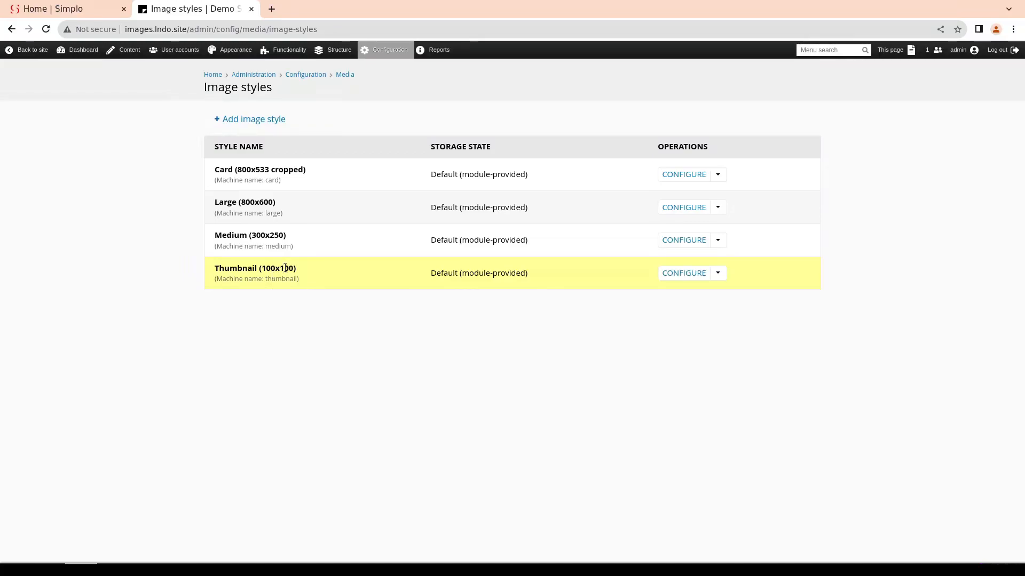
Open the settings of the Image field in the Post content type
{"action": "mouse_move", "coordinate": [340, 51]}
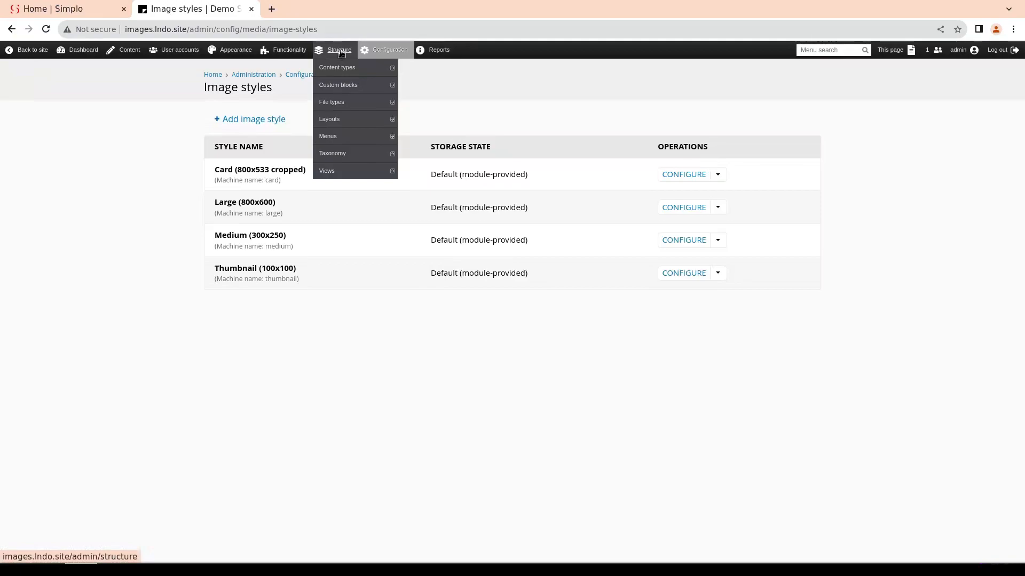
{"action": "mouse_move", "coordinate": [339, 71]}
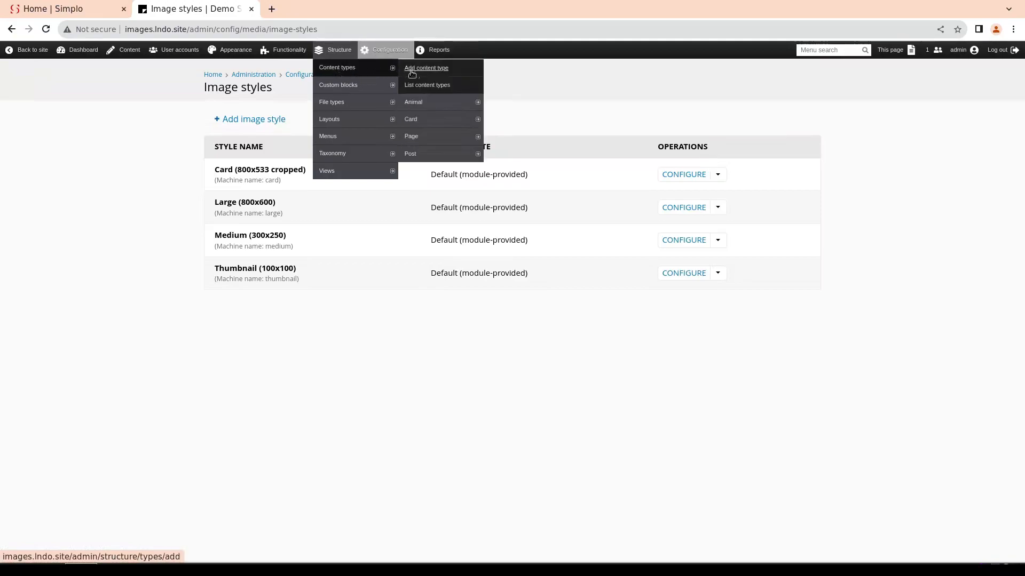
{"action": "left_click", "coordinate": [411, 154]}
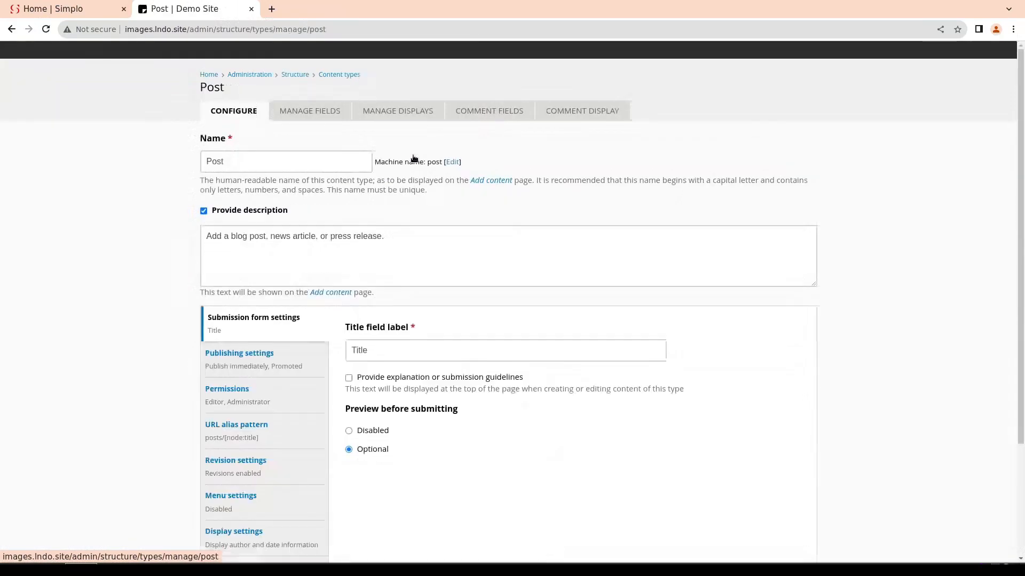
{"action": "left_click", "coordinate": [316, 112]}
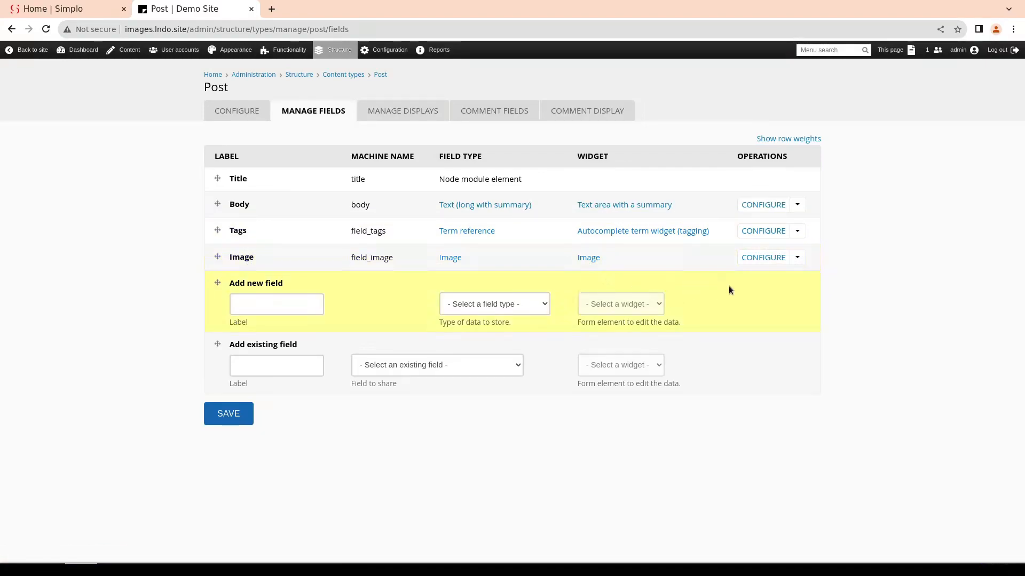
{"action": "left_click", "coordinate": [769, 259]}
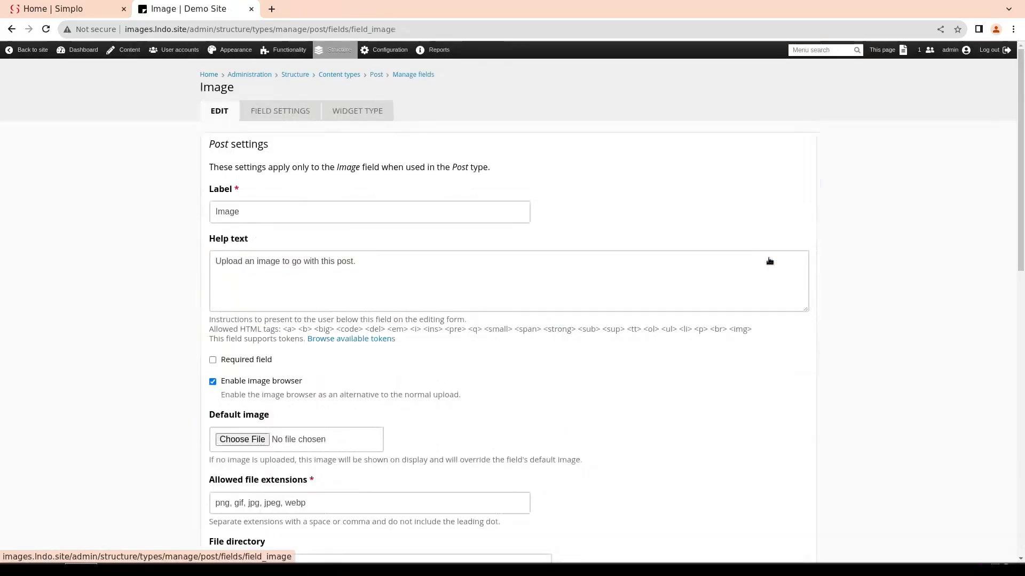
Examine the Post Image field's settings, including the choices for the preview image style, without changing anything
{"action": "scroll", "coordinate": [526, 268], "scroll_direction": "down", "scroll_amount": 2}
{"action": "scroll", "coordinate": [525, 269], "scroll_direction": "down", "scroll_amount": 10}
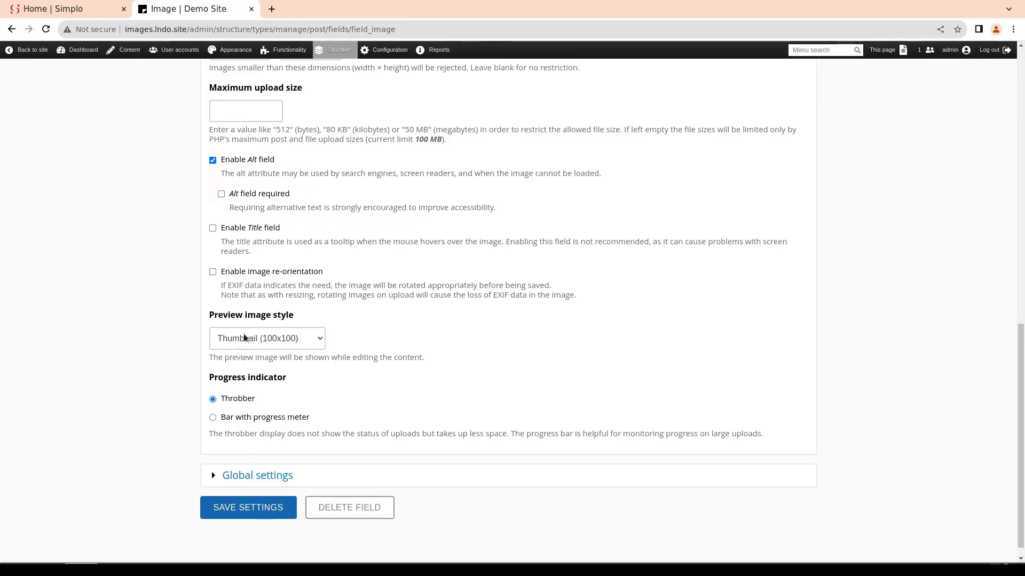
{"action": "left_click", "coordinate": [285, 340]}
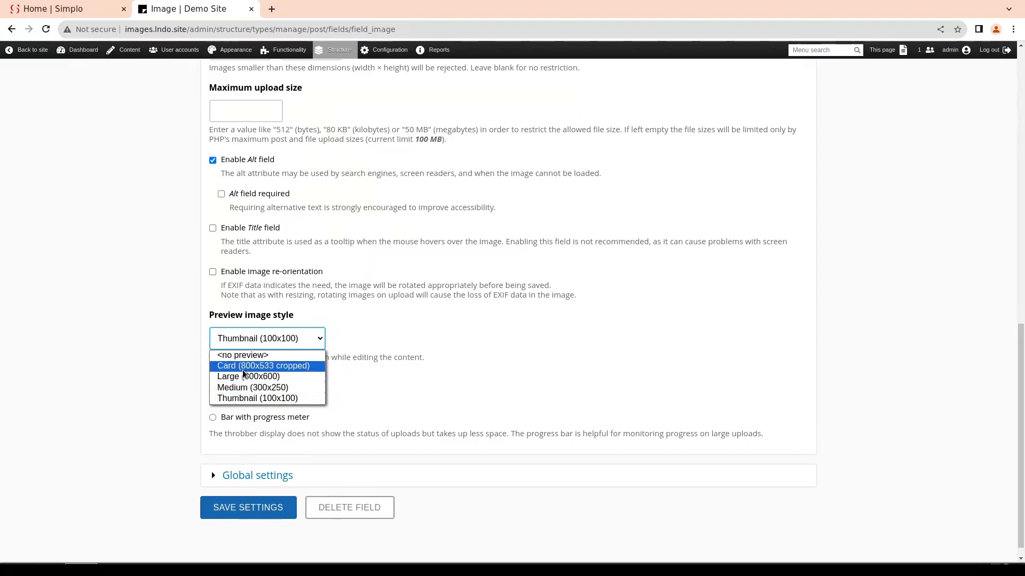
{"action": "left_click", "coordinate": [171, 377]}
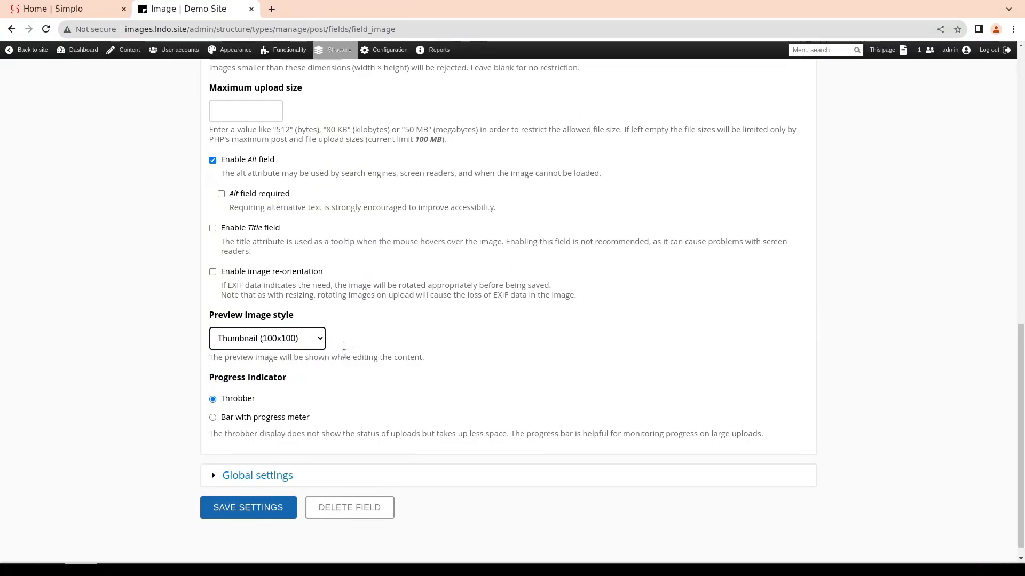
{"action": "scroll", "coordinate": [345, 353], "scroll_direction": "up", "scroll_amount": 1}
{"action": "scroll", "coordinate": [346, 354], "scroll_direction": "up", "scroll_amount": 5}
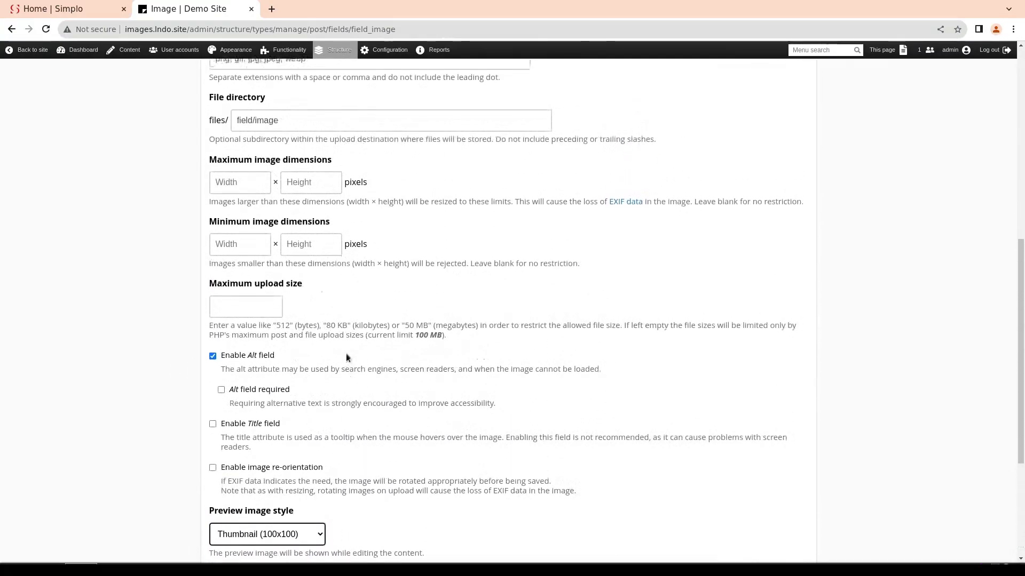
{"action": "scroll", "coordinate": [316, 299], "scroll_direction": "up", "scroll_amount": 5}
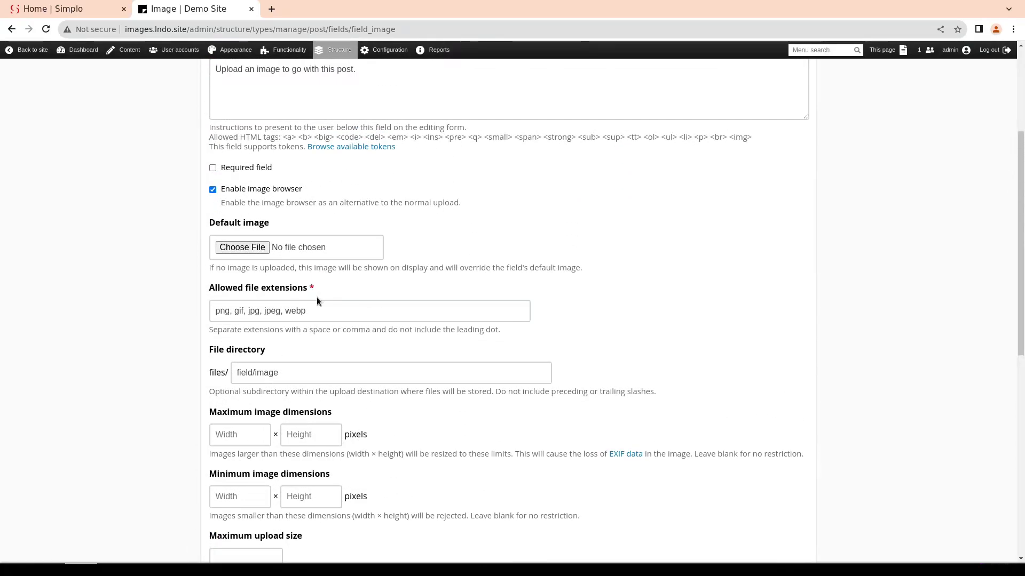
{"action": "scroll", "coordinate": [316, 297], "scroll_direction": "up", "scroll_amount": 2}
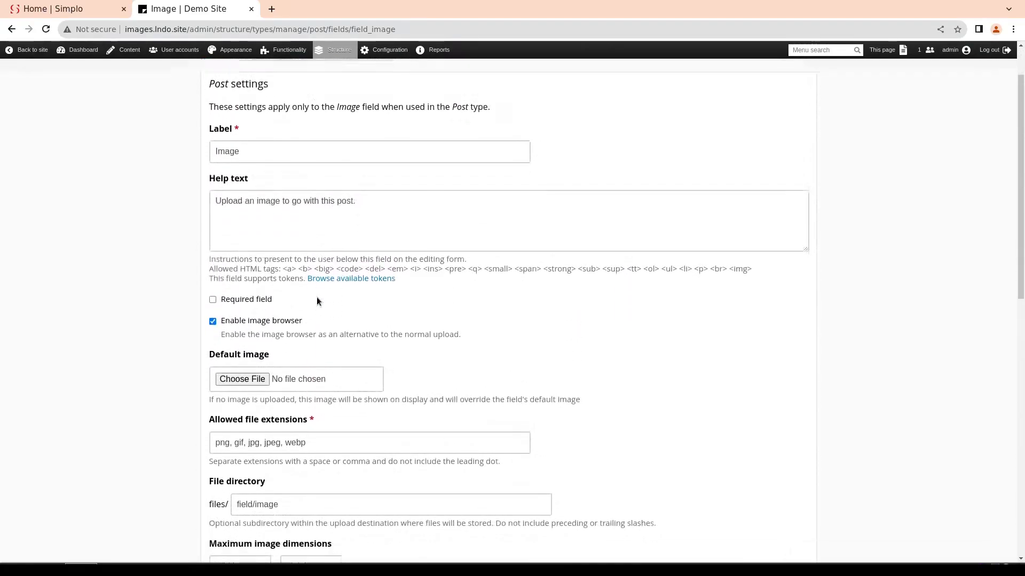
{"action": "scroll", "coordinate": [317, 297], "scroll_direction": "down", "scroll_amount": 8}
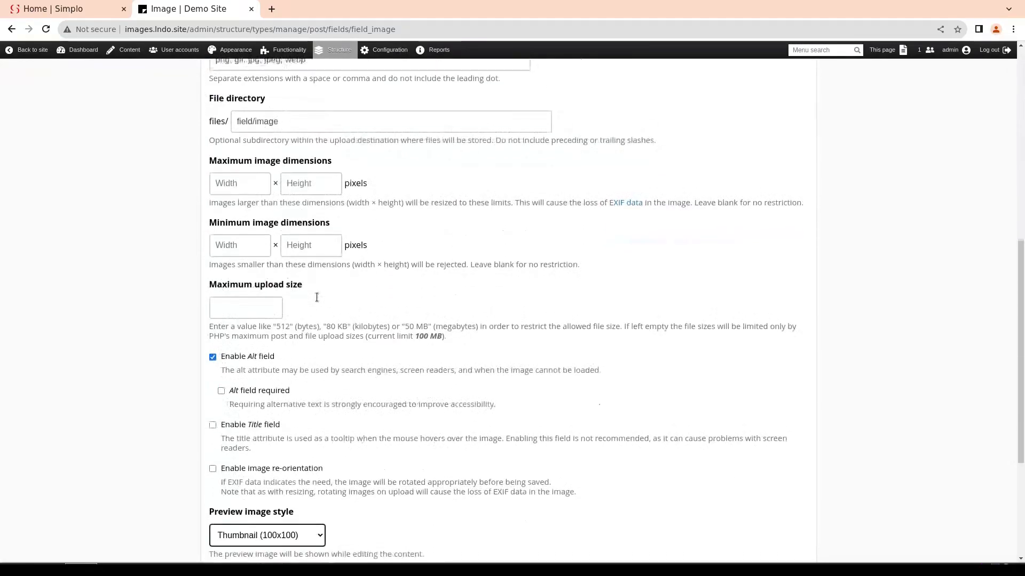
{"action": "scroll", "coordinate": [317, 298], "scroll_direction": "up", "scroll_amount": 8}
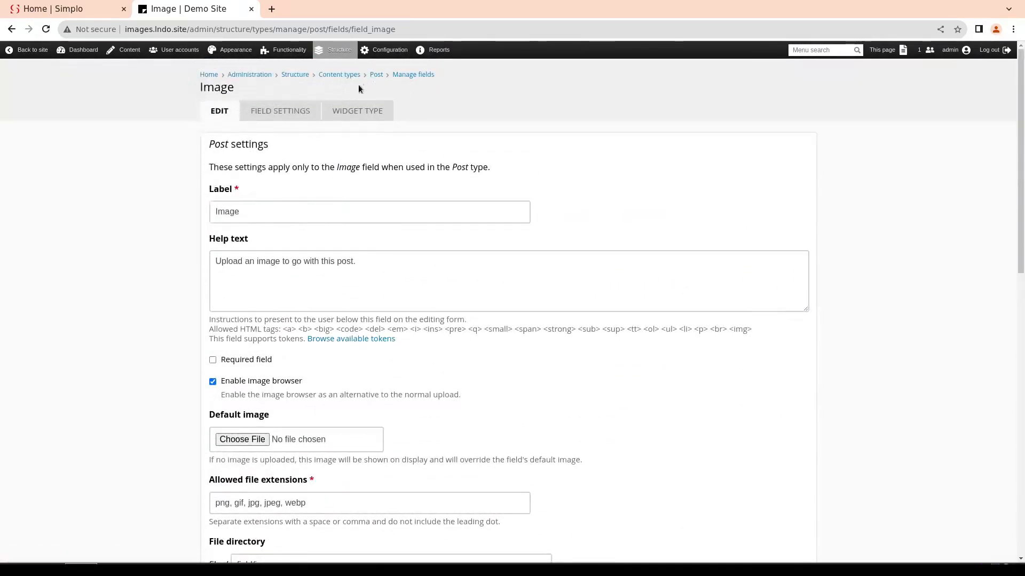
Open the Post type's Default display and inspect the image style choices in the Image field's format settings
{"action": "left_click", "coordinate": [376, 74]}
{"action": "left_click", "coordinate": [409, 113]}
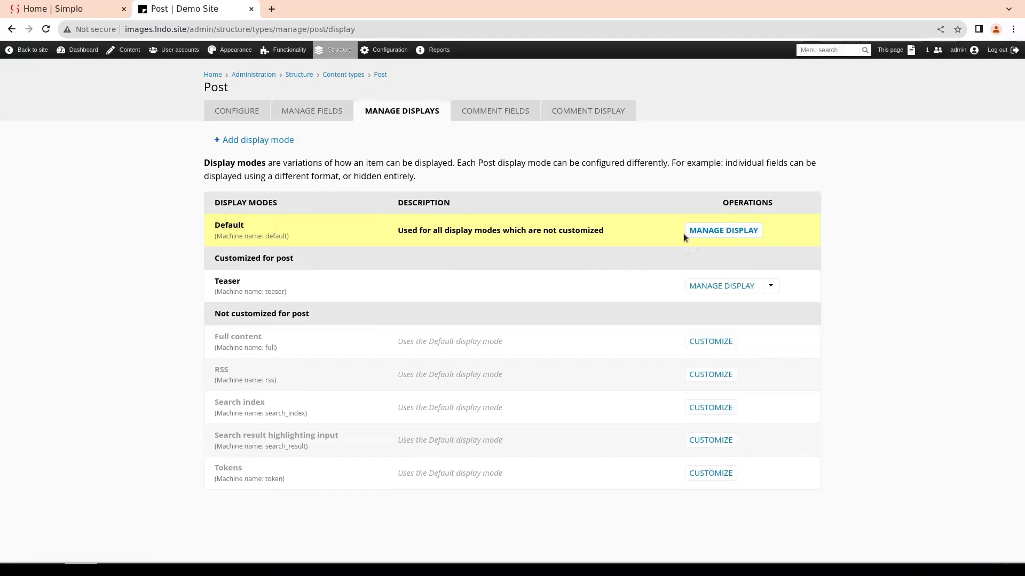
{"action": "left_click", "coordinate": [722, 230]}
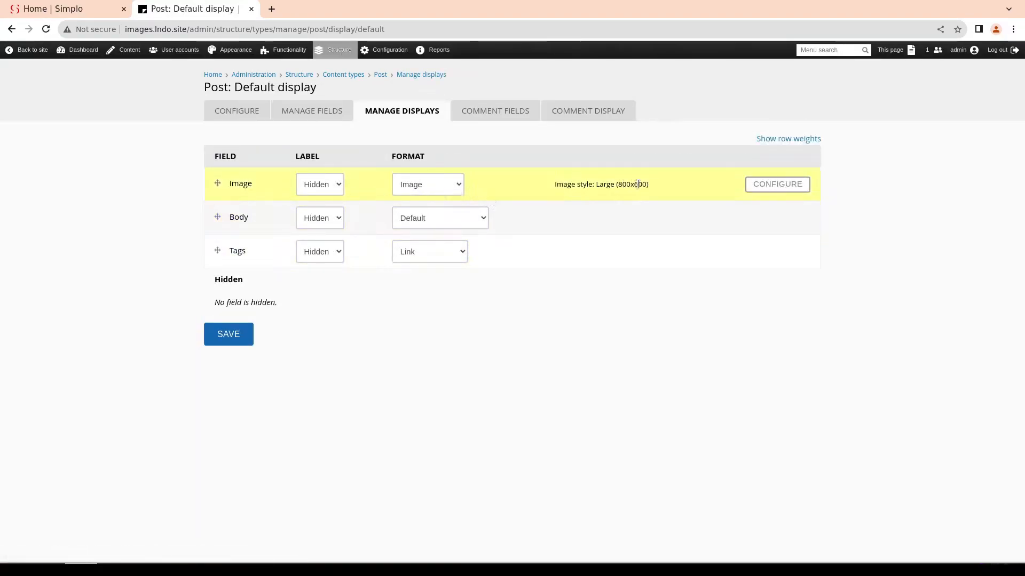
{"action": "left_click", "coordinate": [789, 181]}
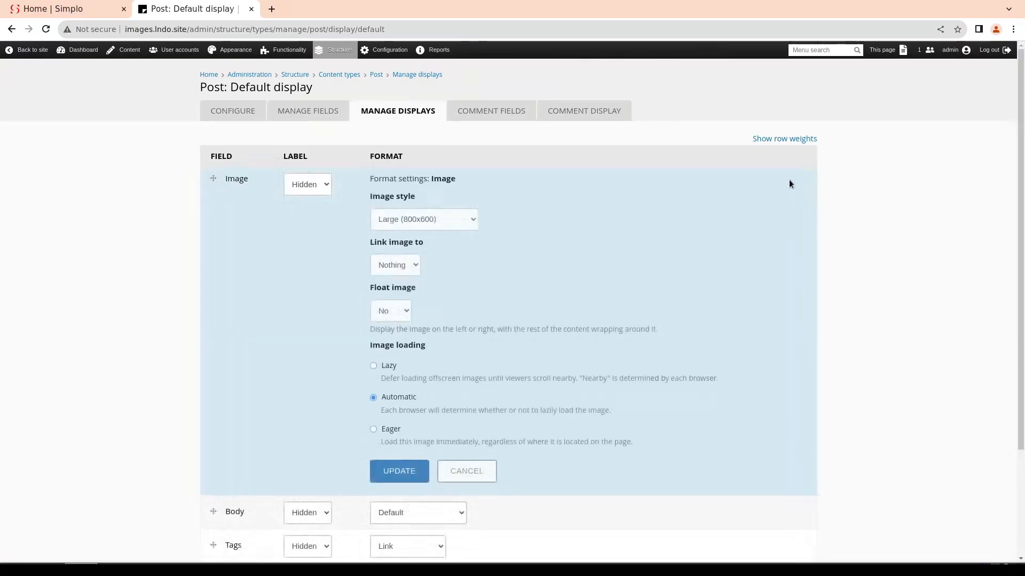
{"action": "left_click", "coordinate": [439, 221]}
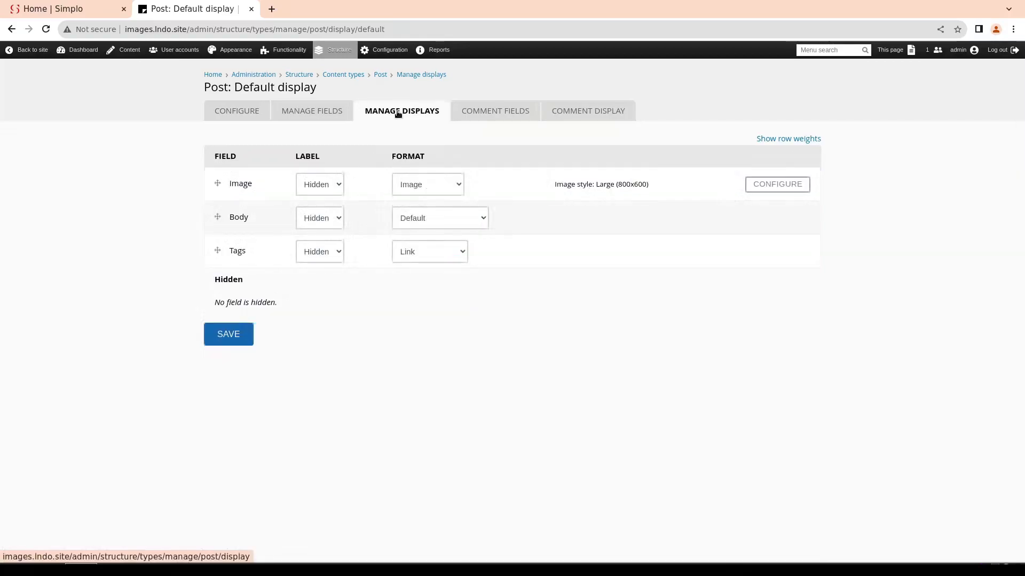
Open the Post type's Teaser display to check the image style used for its Image field
{"action": "left_click", "coordinate": [400, 111]}
{"action": "left_click", "coordinate": [715, 285]}
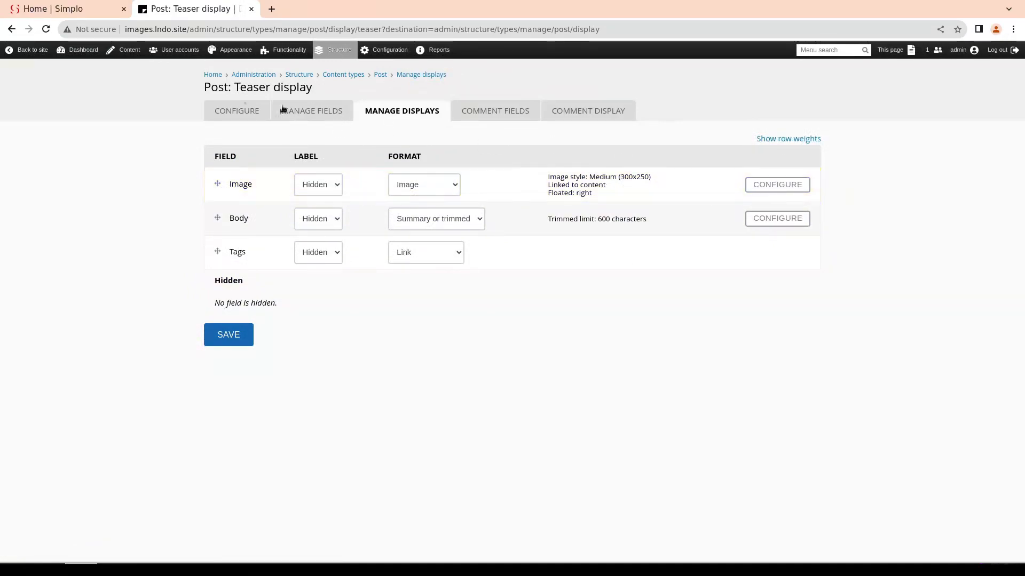
On the site's home page, open the Saltwater Crocodile teaser image in a new tab, view it, and return to the home page
{"action": "left_click", "coordinate": [213, 75]}
{"action": "scroll", "coordinate": [439, 197], "scroll_direction": "down", "scroll_amount": 10}
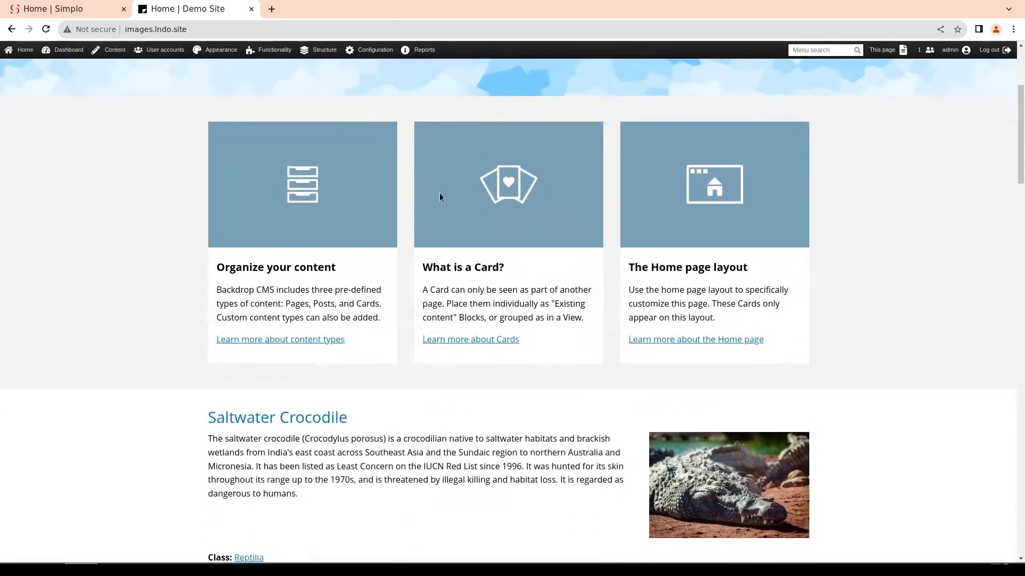
{"action": "scroll", "coordinate": [440, 197], "scroll_direction": "up", "scroll_amount": 1}
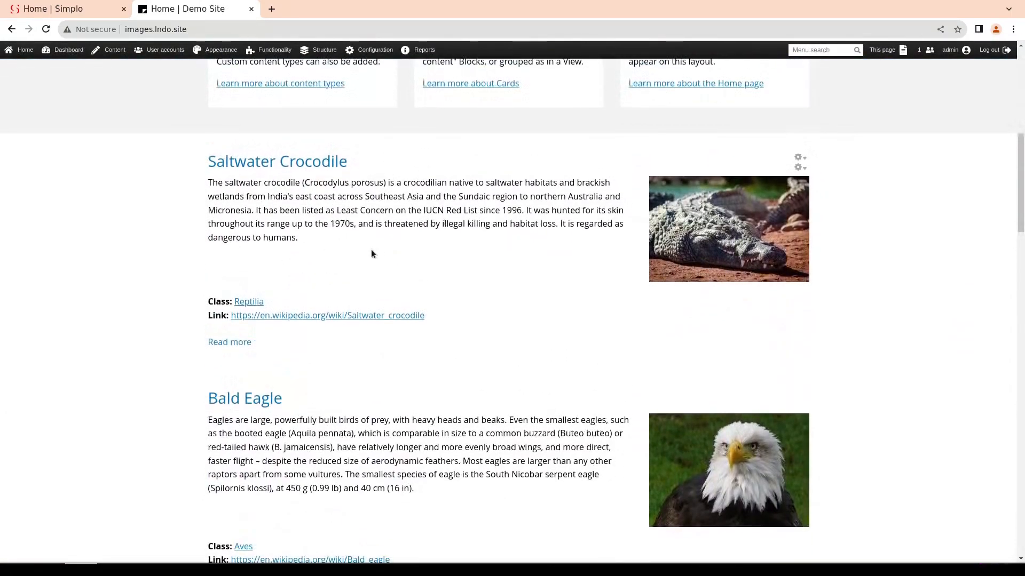
{"action": "right_click", "coordinate": [731, 216]}
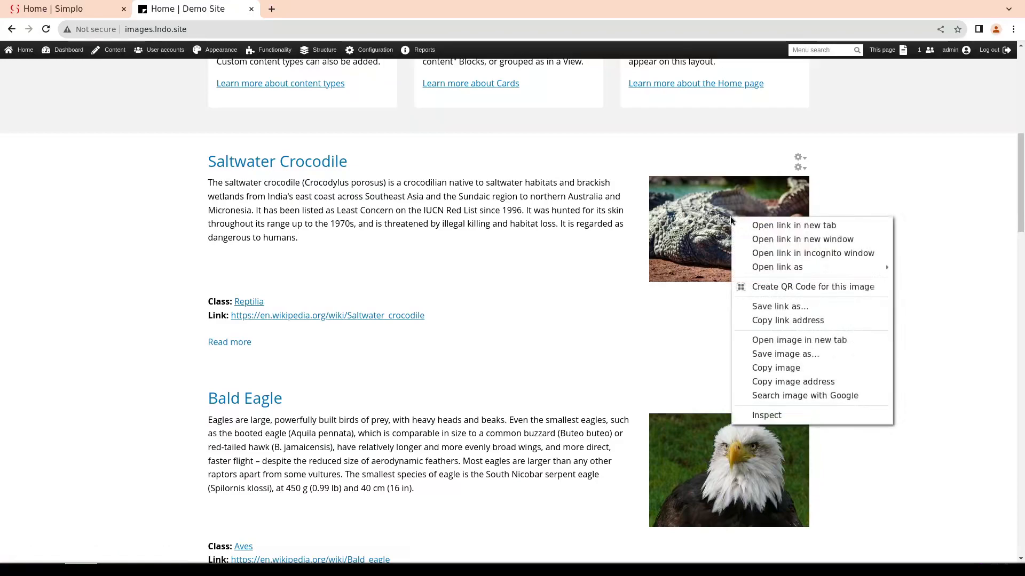
{"action": "left_click", "coordinate": [755, 232]}
{"action": "right_click", "coordinate": [696, 221]}
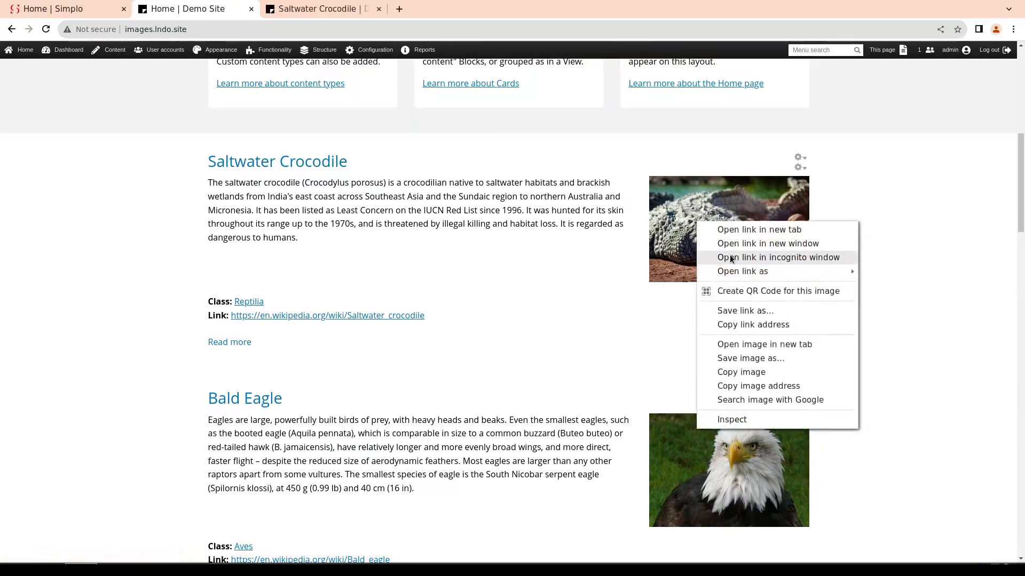
{"action": "left_click", "coordinate": [760, 346]}
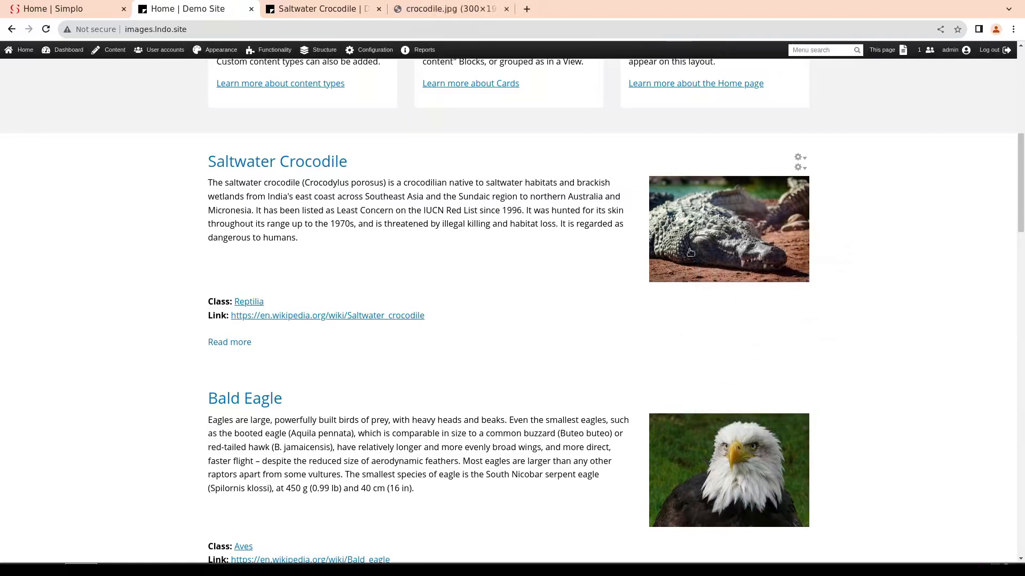
{"action": "left_click", "coordinate": [443, 9]}
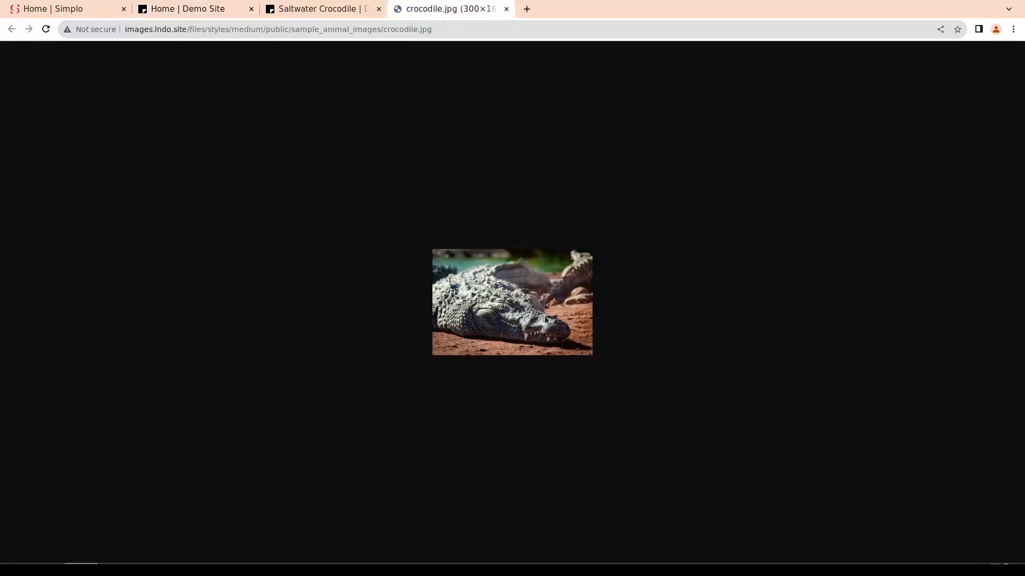
{"action": "left_click", "coordinate": [199, 12]}
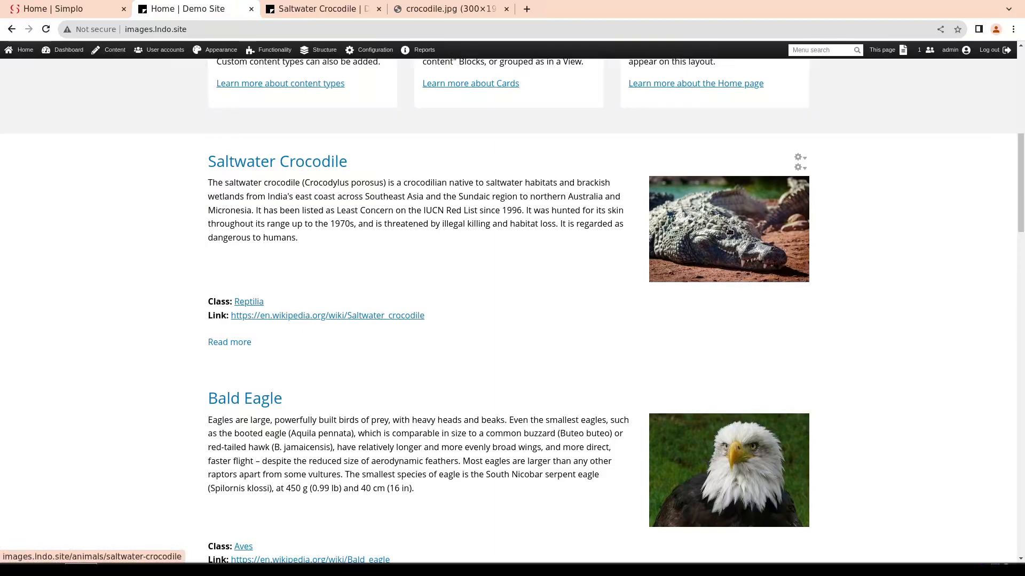
Open the Saltwater Crocodile page, view its main image in a separate tab, and close both crocodile image tabs
{"action": "left_click", "coordinate": [279, 164]}
{"action": "scroll", "coordinate": [372, 249], "scroll_direction": "down", "scroll_amount": 2}
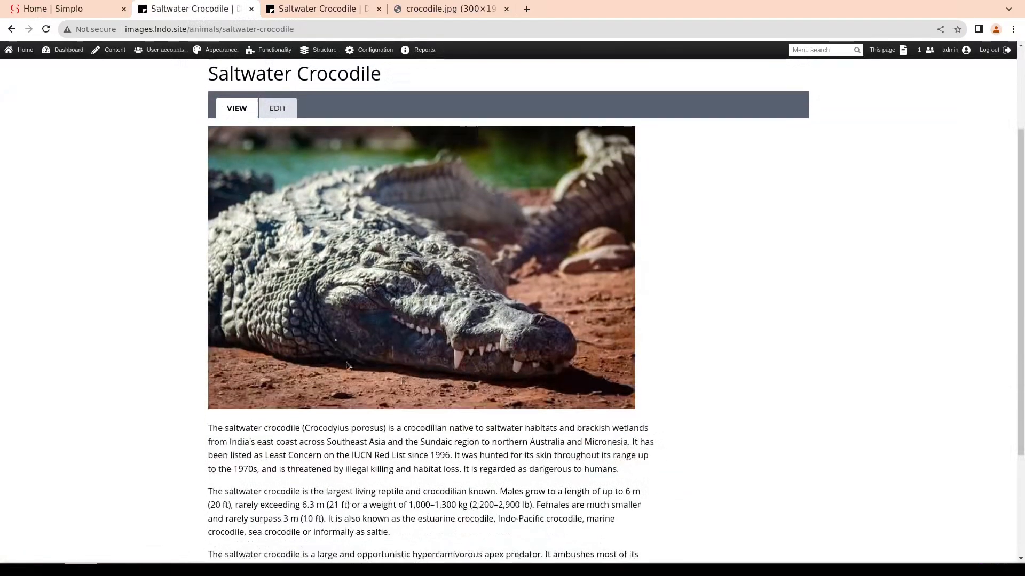
{"action": "scroll", "coordinate": [444, 253], "scroll_direction": "down", "scroll_amount": 3}
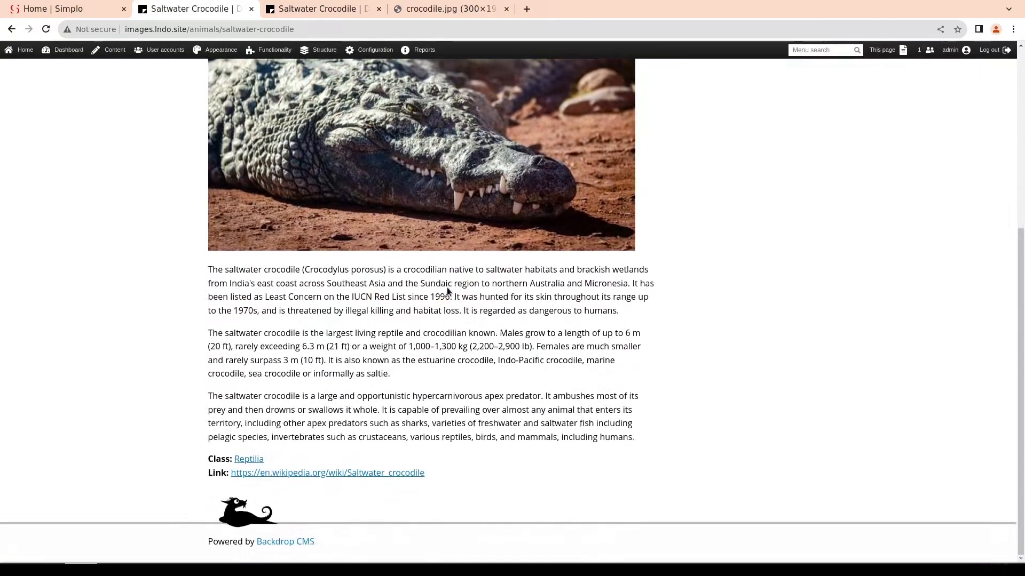
{"action": "scroll", "coordinate": [444, 258], "scroll_direction": "up", "scroll_amount": 2}
{"action": "right_click", "coordinate": [401, 232]}
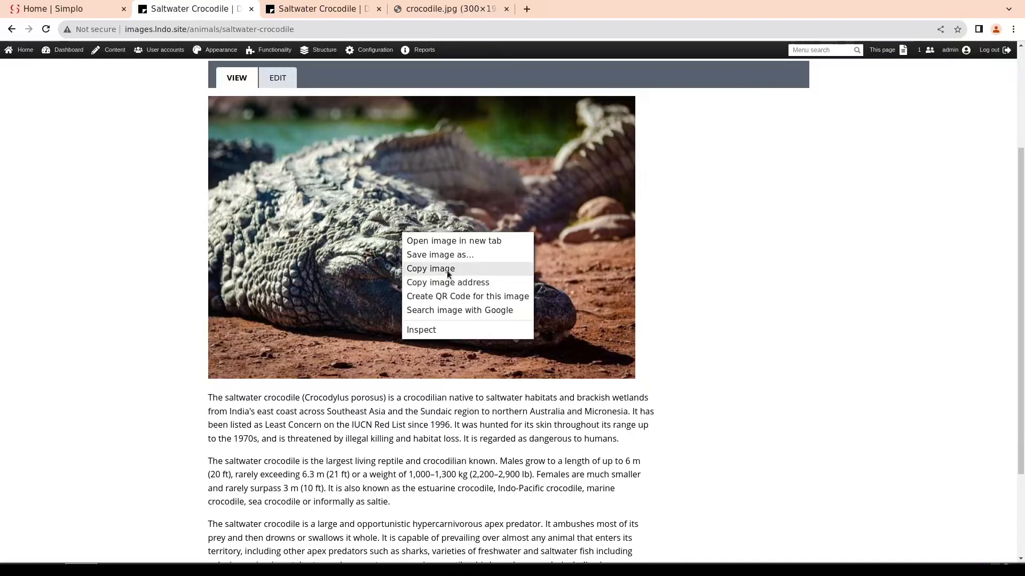
{"action": "left_click", "coordinate": [450, 241]}
{"action": "left_click", "coordinate": [585, 6]}
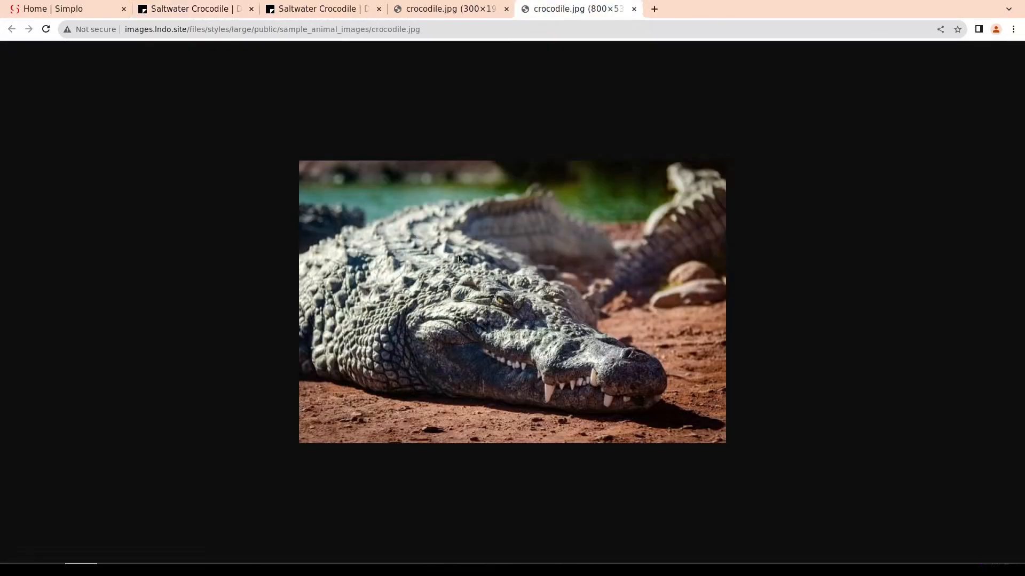
{"action": "key", "text": "ctrl+w"}
{"action": "key", "text": "ctrl+w"}
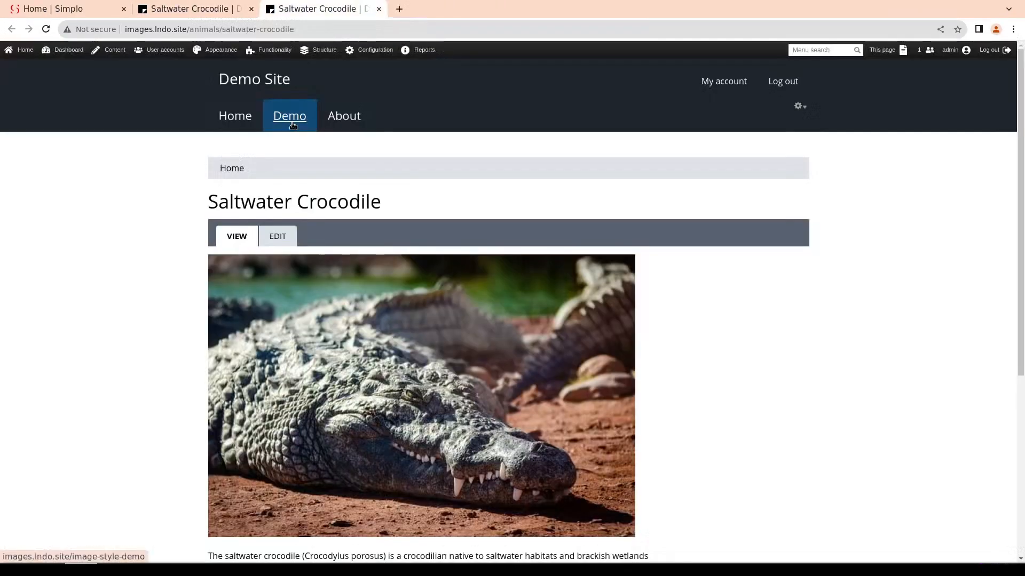
Open the Image Style Demo page and compare the Saltwater Crocodile image across the original, Thumbnail, Medium and Card styles
{"action": "left_click", "coordinate": [290, 122]}
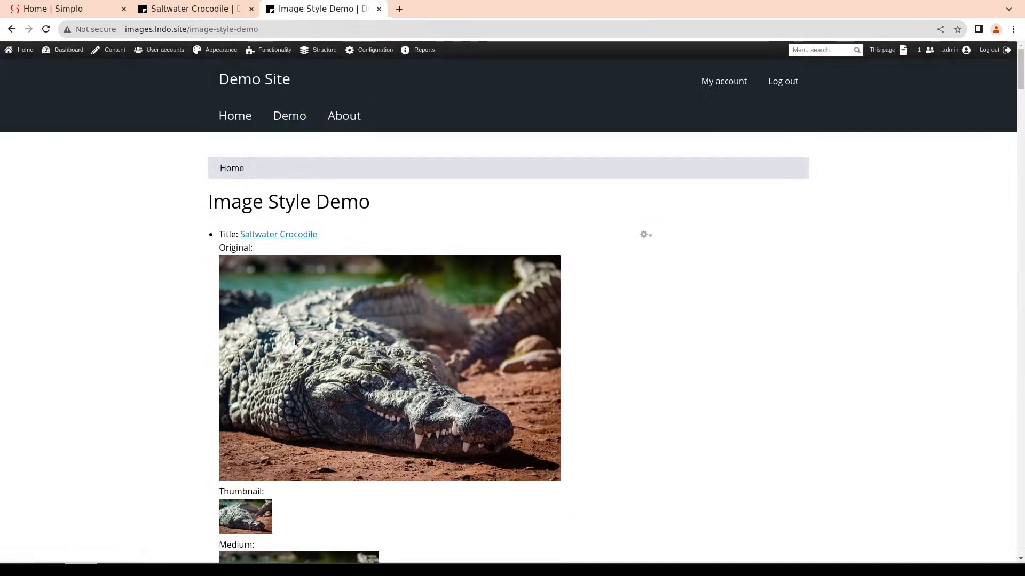
{"action": "scroll", "coordinate": [300, 339], "scroll_direction": "down", "scroll_amount": 3}
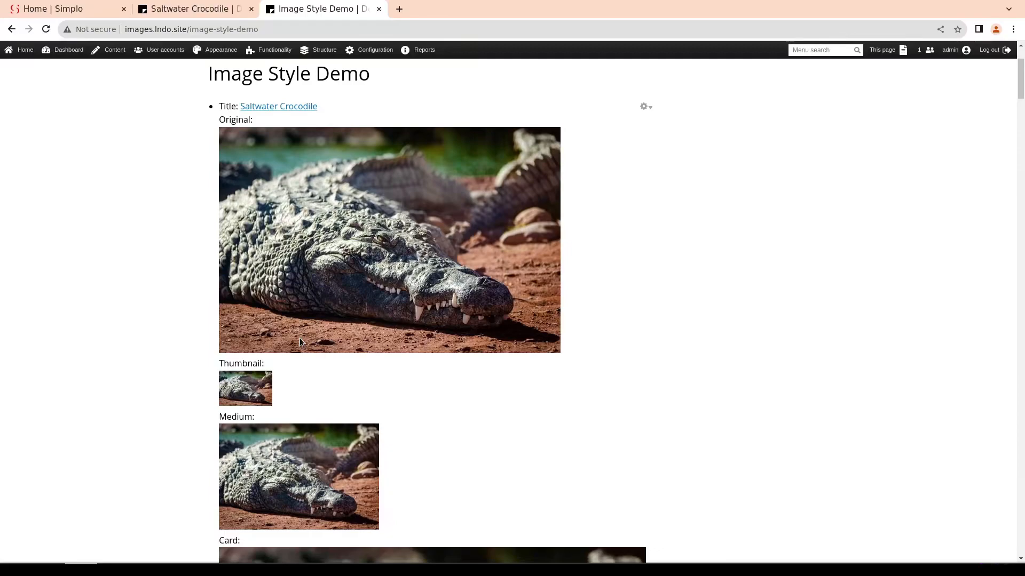
{"action": "scroll", "coordinate": [350, 332], "scroll_direction": "down", "scroll_amount": 6}
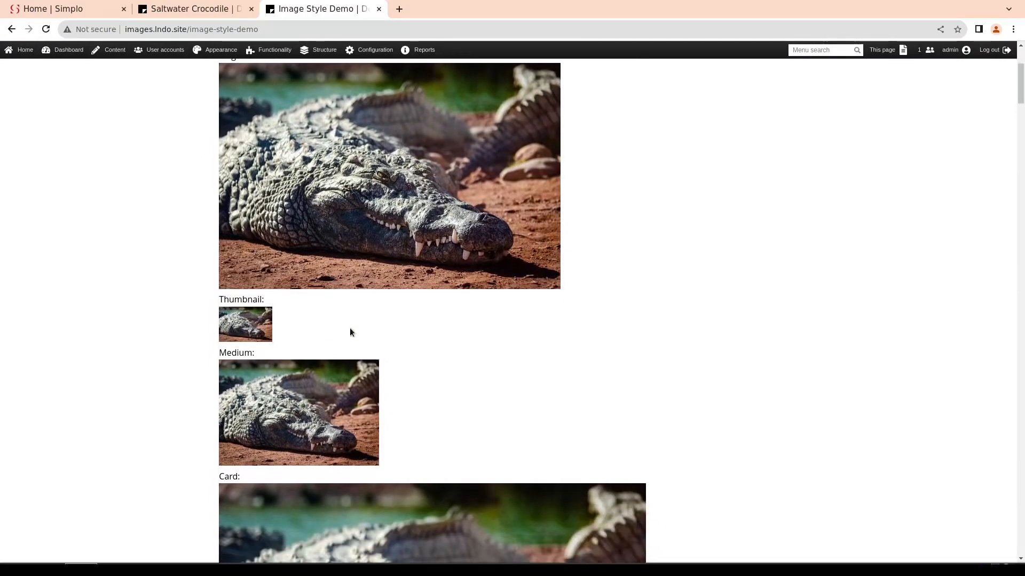
{"action": "scroll", "coordinate": [350, 331], "scroll_direction": "up", "scroll_amount": 6}
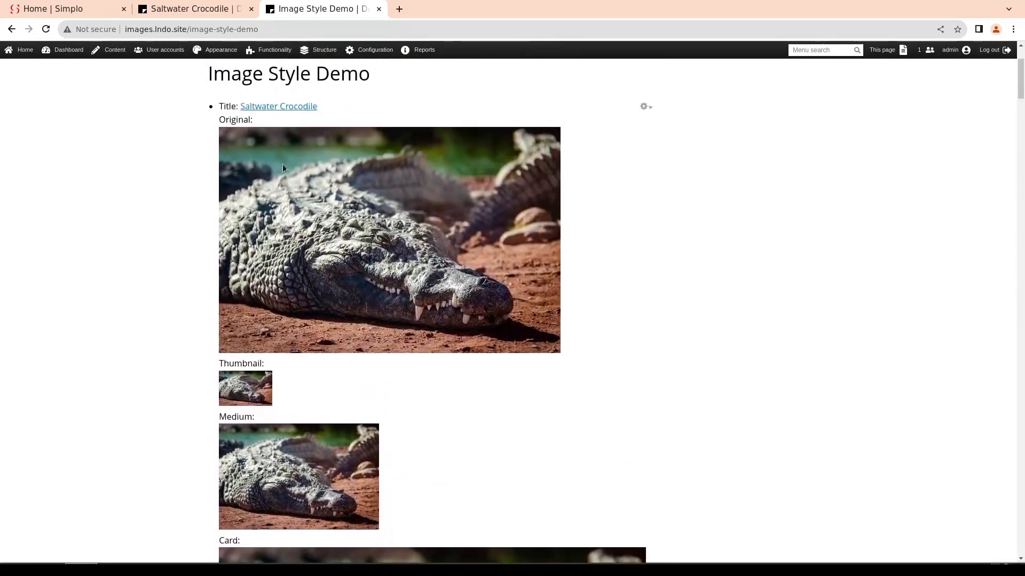
On the Image Style Demo page, open the Saltwater Crocodile's Thumbnail version in a new tab, view it, and close that tab
{"action": "scroll", "coordinate": [261, 316], "scroll_direction": "down", "scroll_amount": 3}
{"action": "scroll", "coordinate": [263, 319], "scroll_direction": "down", "scroll_amount": 6}
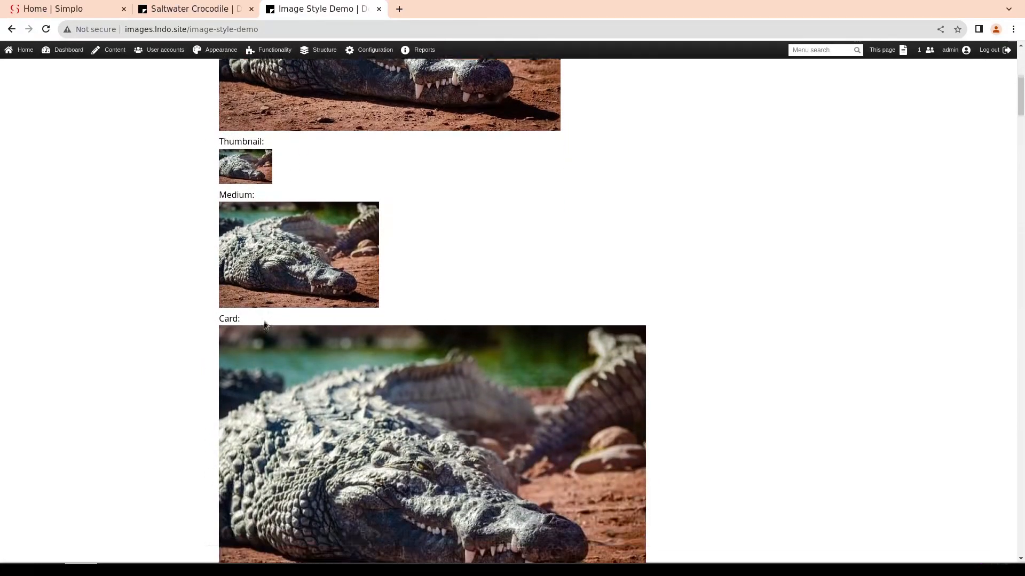
{"action": "scroll", "coordinate": [272, 340], "scroll_direction": "down", "scroll_amount": 7}
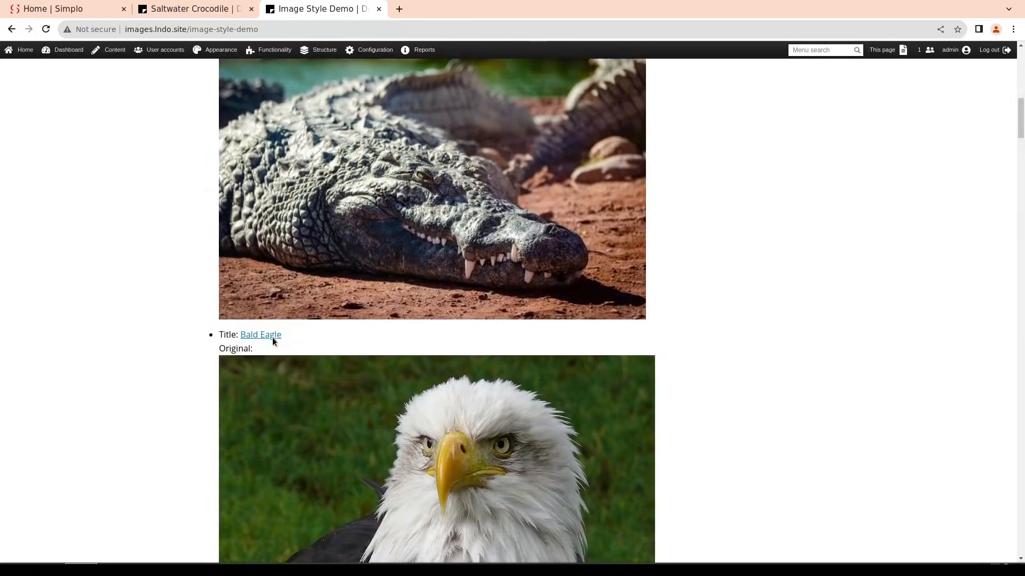
{"action": "scroll", "coordinate": [274, 339], "scroll_direction": "down", "scroll_amount": 3}
{"action": "scroll", "coordinate": [272, 337], "scroll_direction": "up", "scroll_amount": 16}
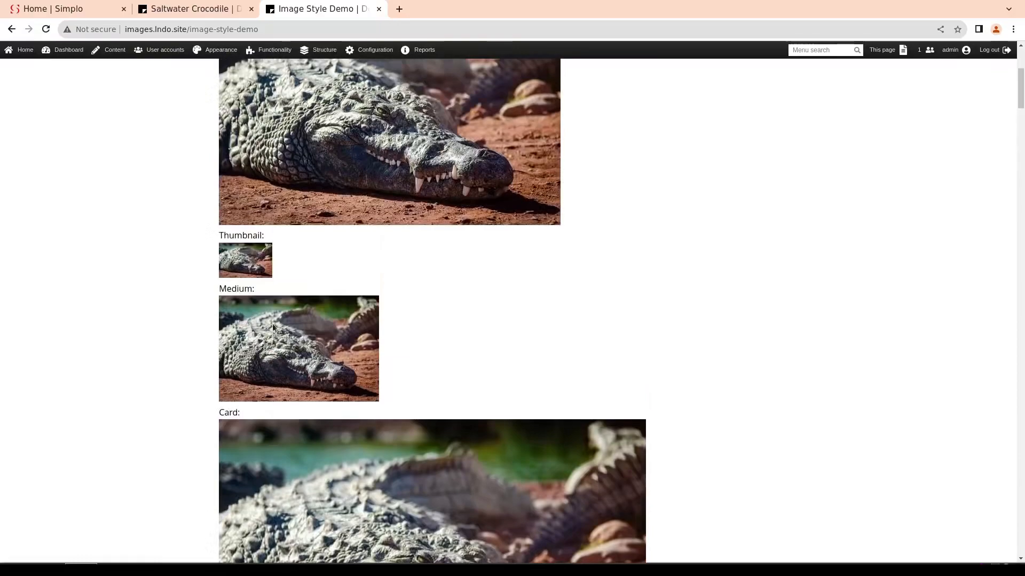
{"action": "right_click", "coordinate": [249, 271]}
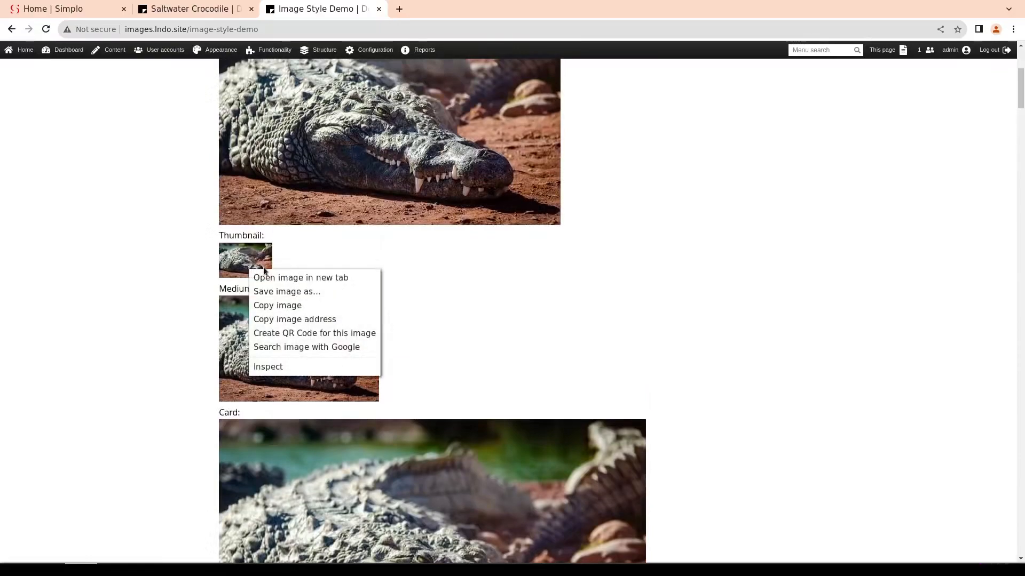
{"action": "left_click", "coordinate": [288, 279]}
{"action": "left_click", "coordinate": [435, 12]}
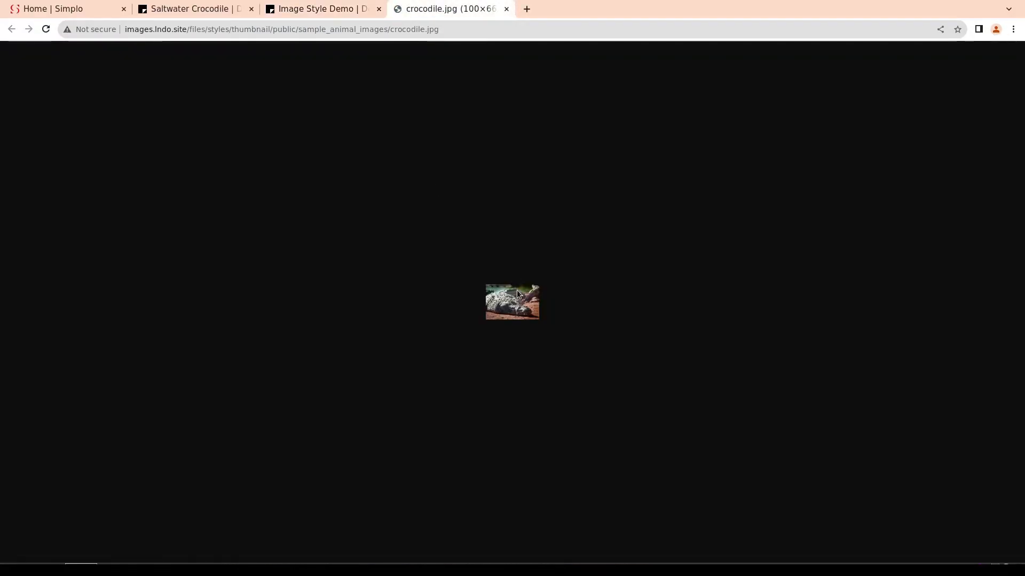
{"action": "left_click", "coordinate": [506, 9]}
View the Saltwater Crocodile's Medium version in a new tab and return to the Image Style Demo page
{"action": "right_click", "coordinate": [310, 329]}
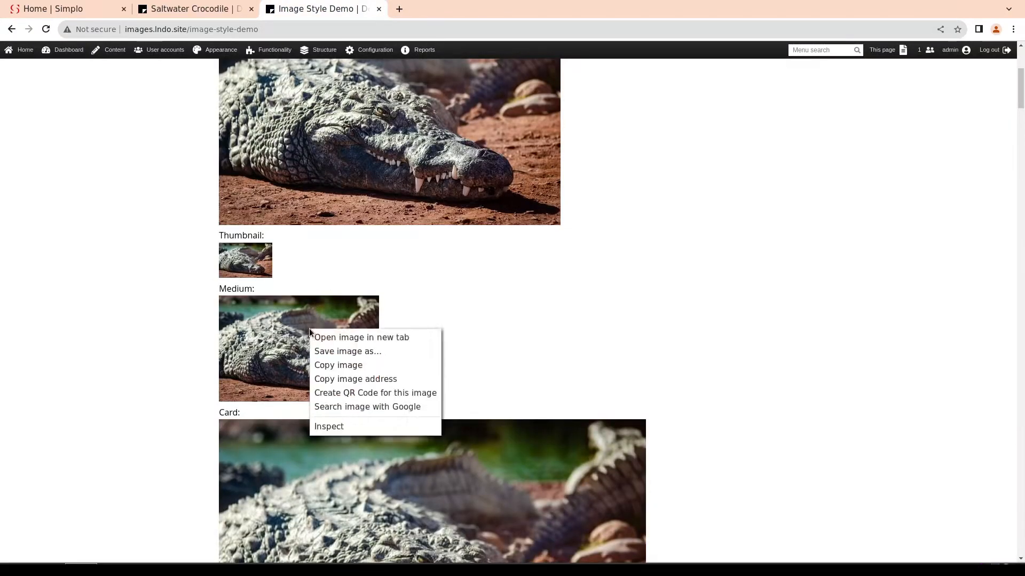
{"action": "left_click", "coordinate": [377, 342]}
{"action": "left_click", "coordinate": [462, 11]}
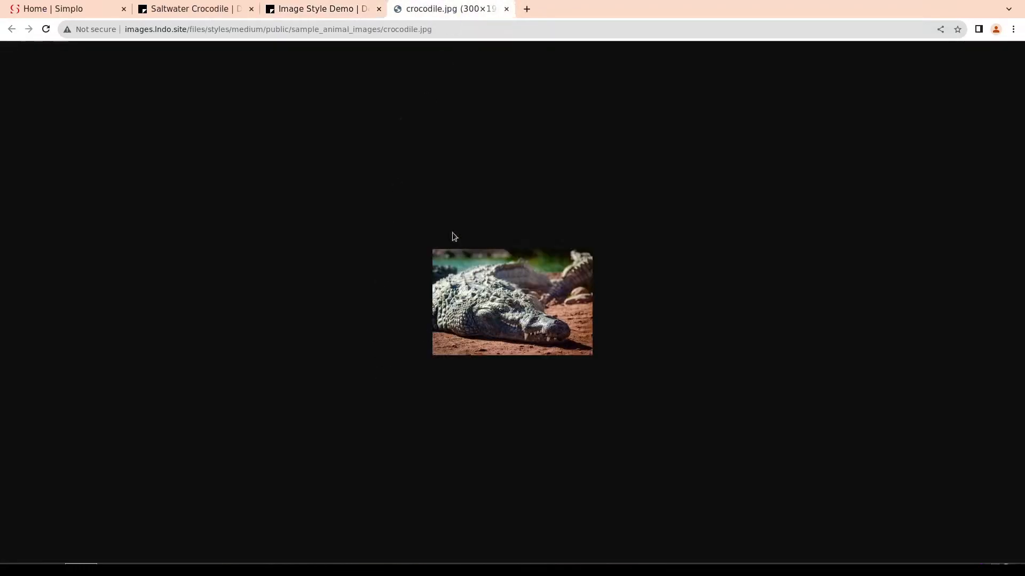
{"action": "left_click", "coordinate": [340, 11]}
Open the Image Style Demo view's configuration, check the image style of the Original image field, and cancel the field settings
{"action": "scroll", "coordinate": [405, 193], "scroll_direction": "up", "scroll_amount": 5}
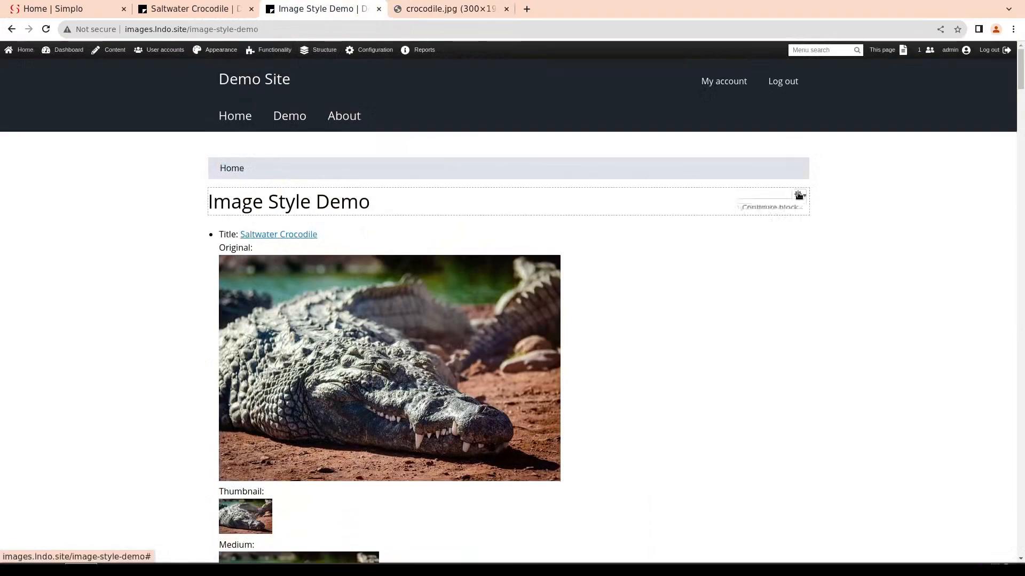
{"action": "left_click", "coordinate": [790, 223]}
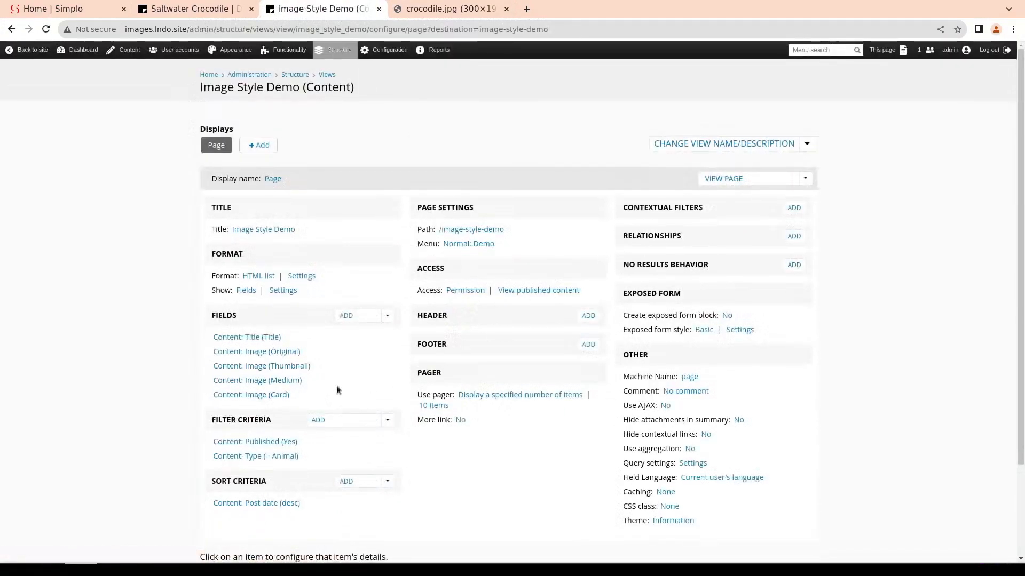
{"action": "left_click", "coordinate": [257, 352]}
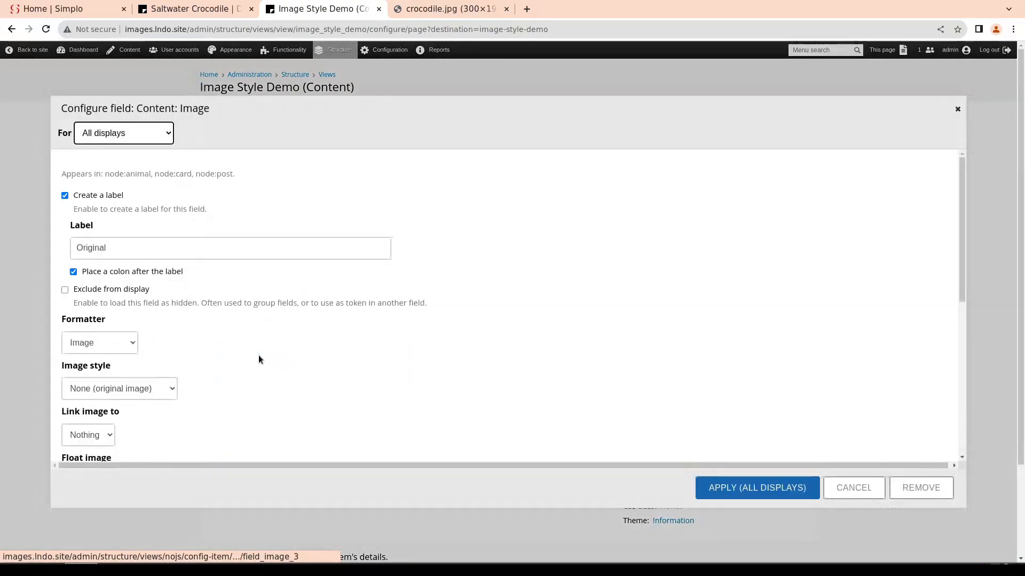
{"action": "scroll", "coordinate": [149, 395], "scroll_direction": "down", "scroll_amount": 3}
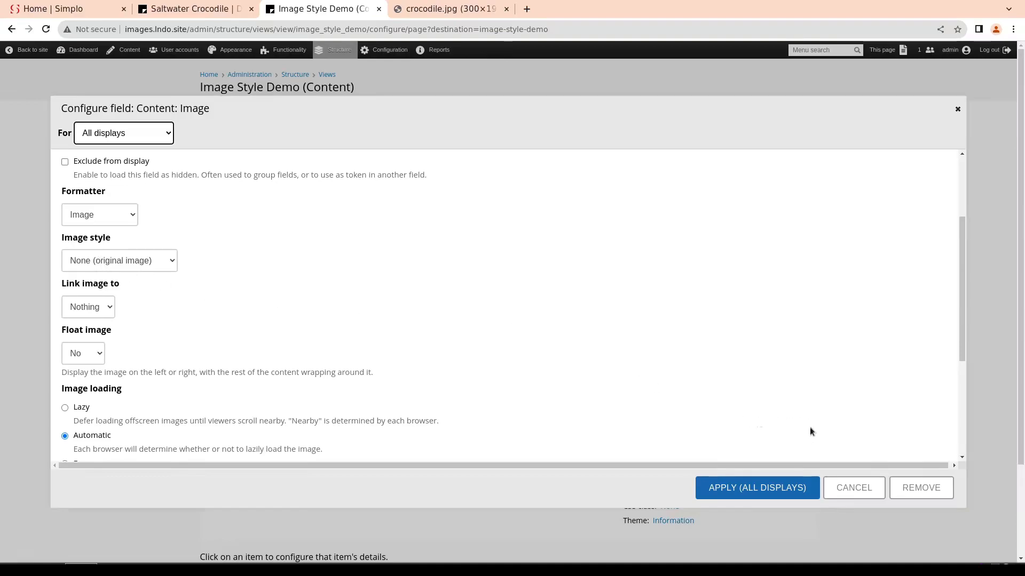
{"action": "left_click", "coordinate": [853, 487]}
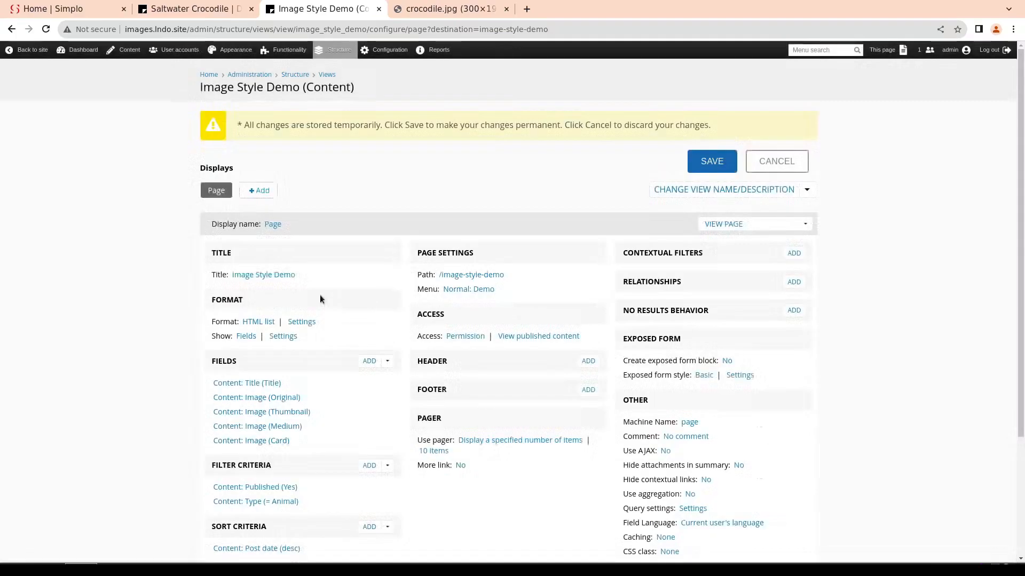
Check the image style setting of the view's Thumbnail image field and leave its settings without applying
{"action": "left_click", "coordinate": [283, 412]}
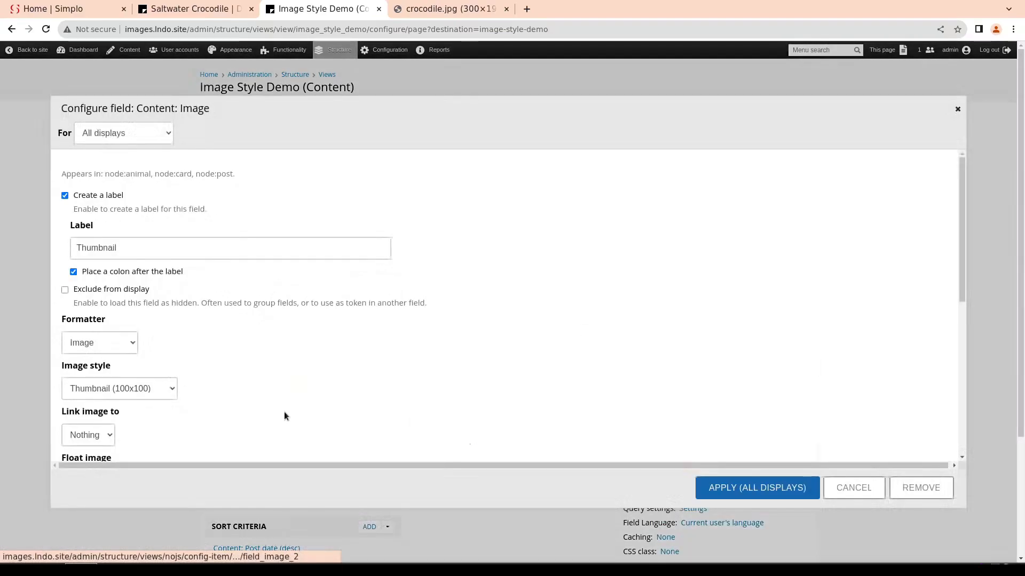
{"action": "left_click", "coordinate": [111, 387]}
{"action": "left_click", "coordinate": [226, 346]}
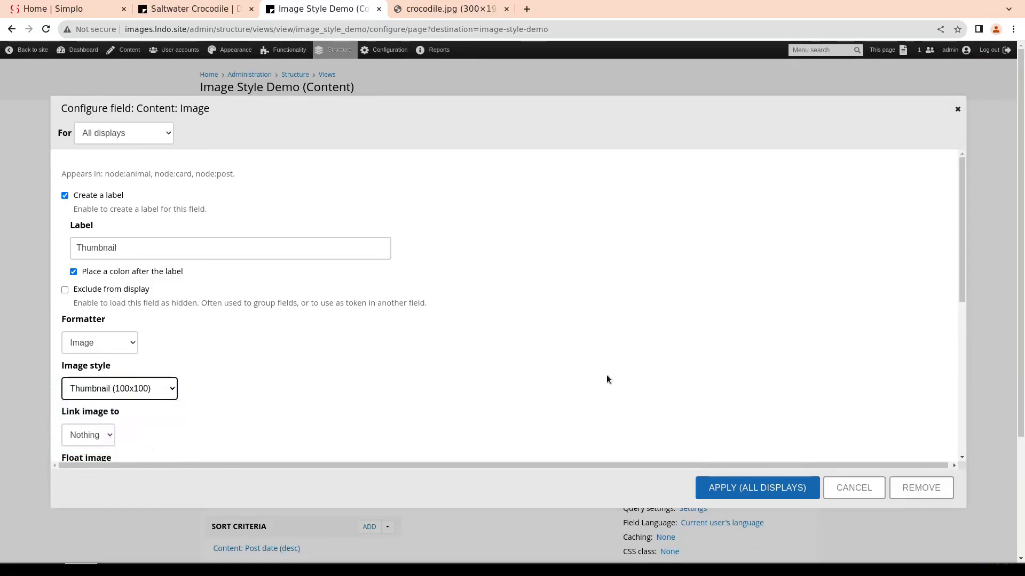
{"action": "left_click", "coordinate": [853, 488]}
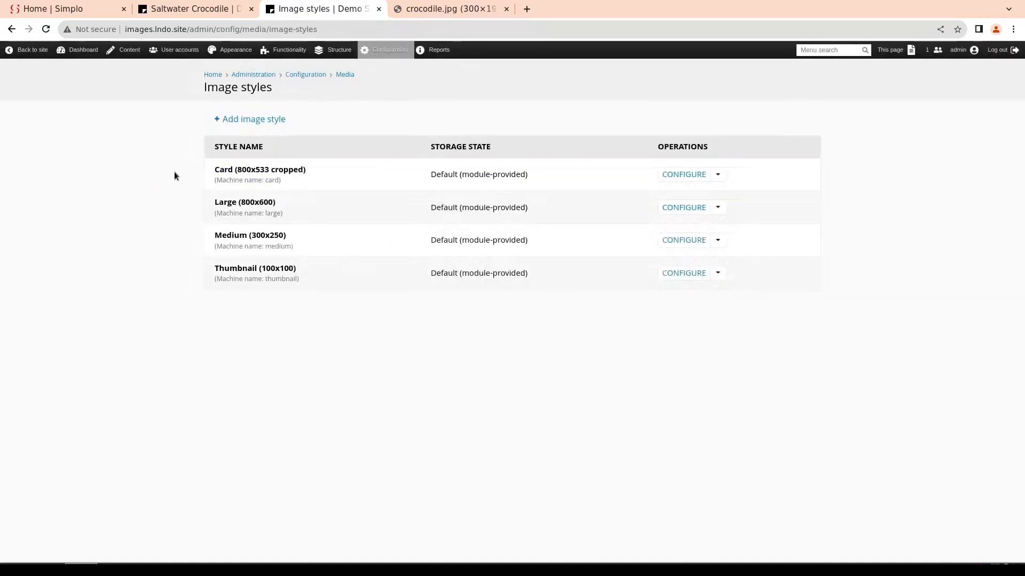
Create a new image style named Large Square
{"action": "left_click", "coordinate": [260, 120]}
{"action": "left_click", "coordinate": [259, 138]}
{"action": "type", "text": "Large S"}
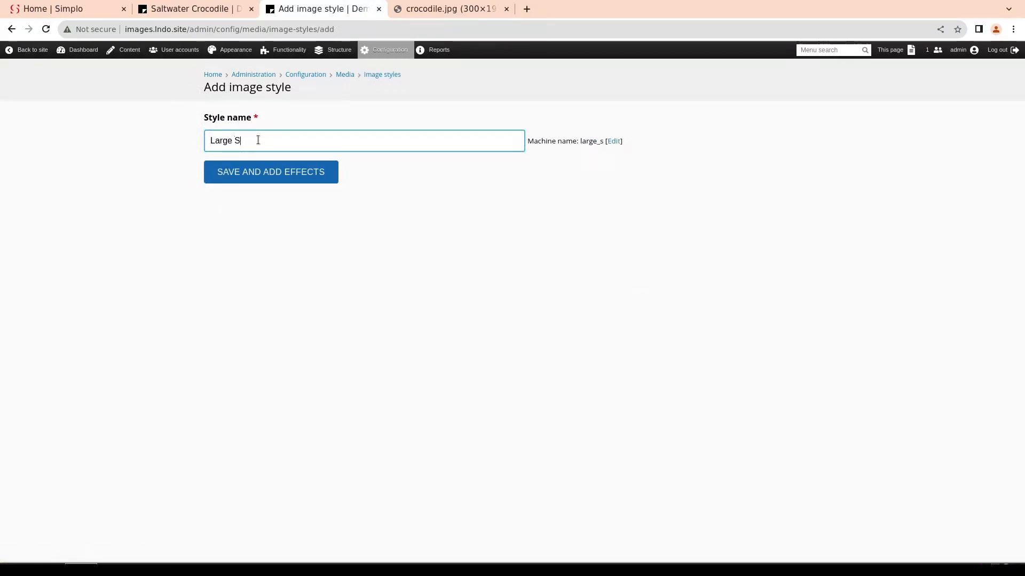
{"action": "type", "text": "quare"}
{"action": "key", "text": "Return"}
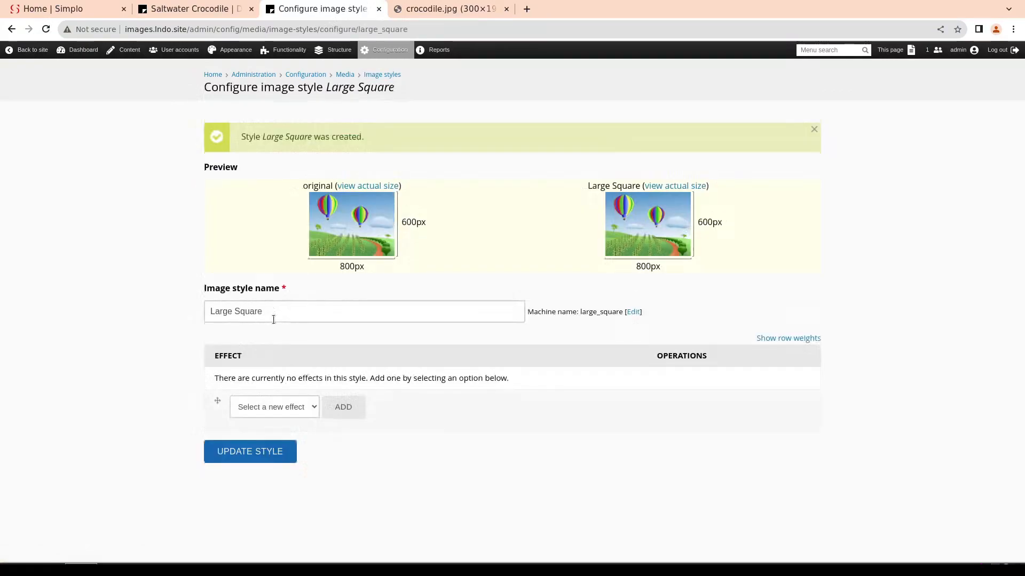
Add a Scale and crop effect of 400 by 400 pixels to the Large Square style and update the style
{"action": "left_click", "coordinate": [308, 406]}
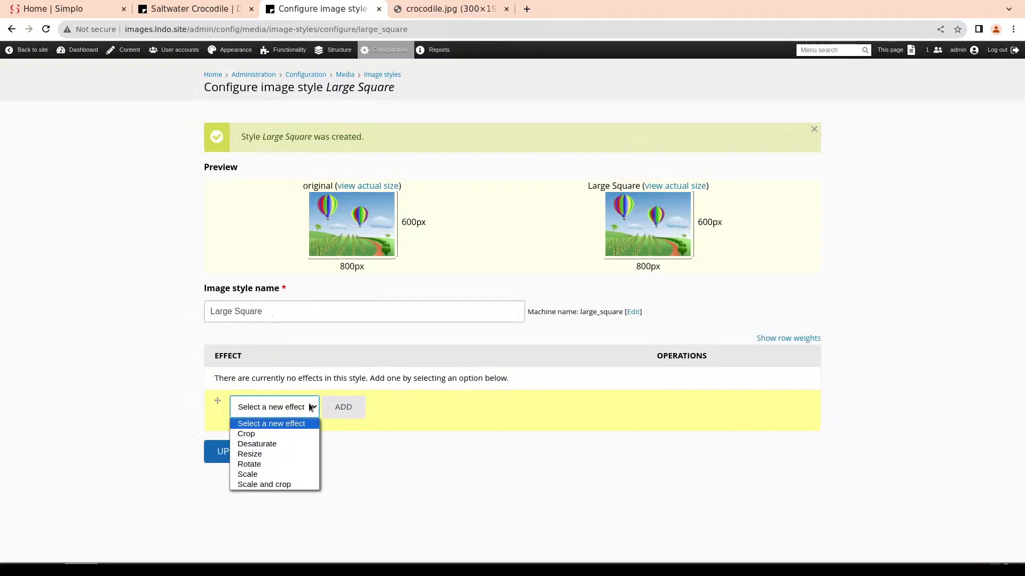
{"action": "left_click", "coordinate": [271, 486]}
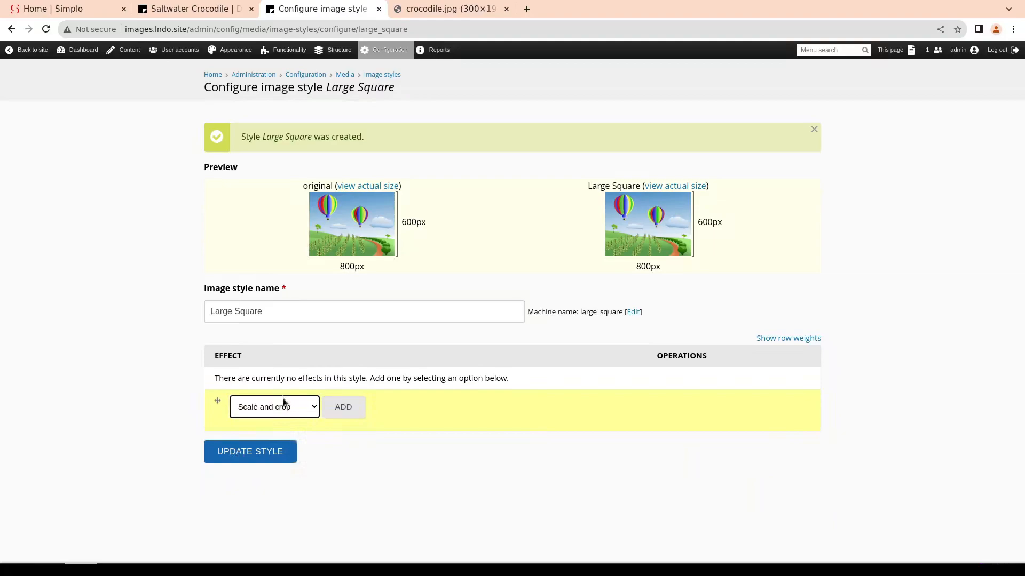
{"action": "left_click", "coordinate": [344, 407]}
{"action": "left_click", "coordinate": [228, 141]}
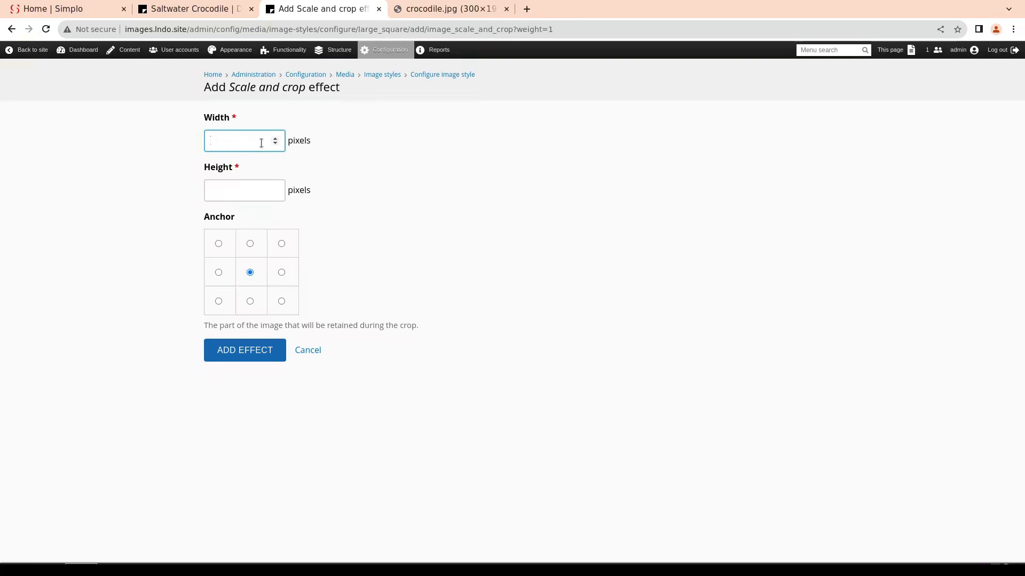
{"action": "type", "text": "400"}
{"action": "key", "text": "Tab"}
{"action": "type", "text": "400"}
{"action": "key", "text": "Tab"}
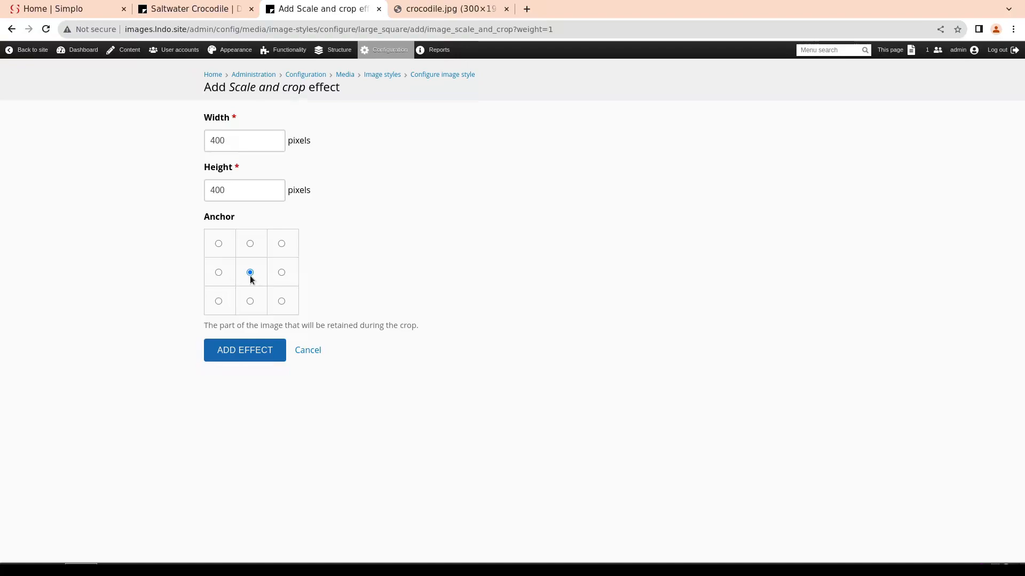
{"action": "left_click", "coordinate": [243, 351]}
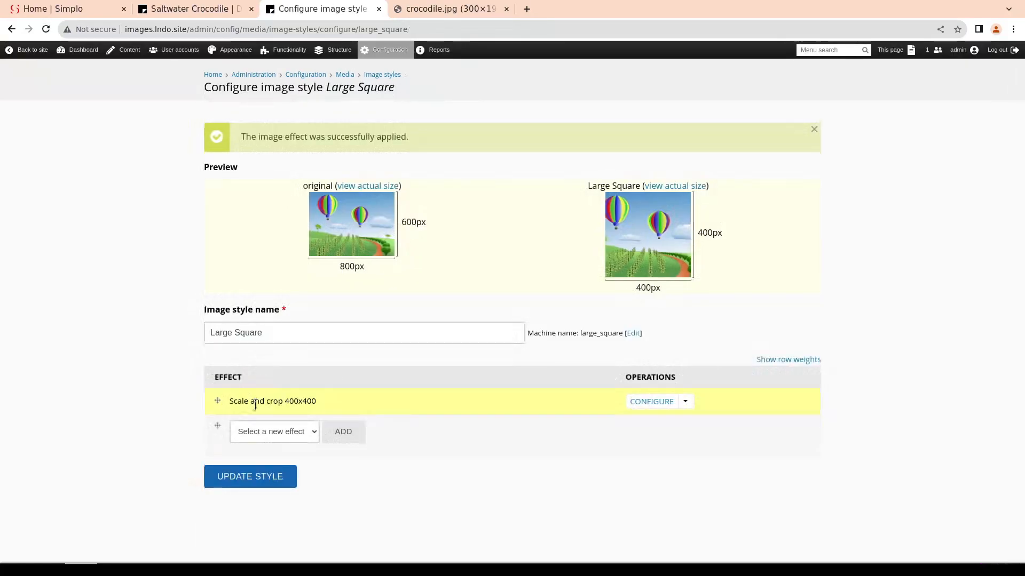
{"action": "left_click", "coordinate": [254, 476]}
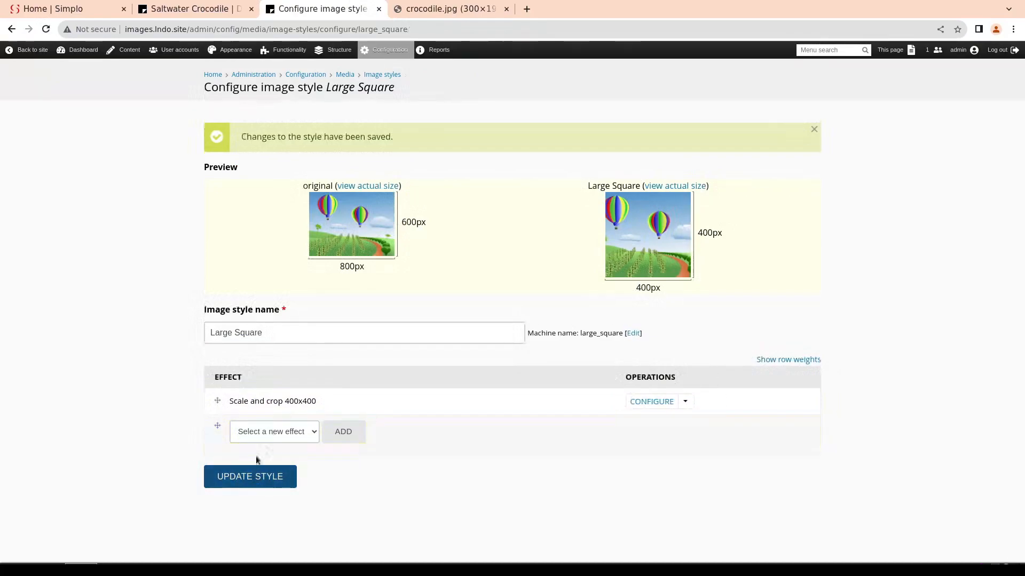
Open the Image Style Demo view's configuration and add the Content: Image field, finding it by searching for "image"
{"action": "mouse_move", "coordinate": [368, 58]}
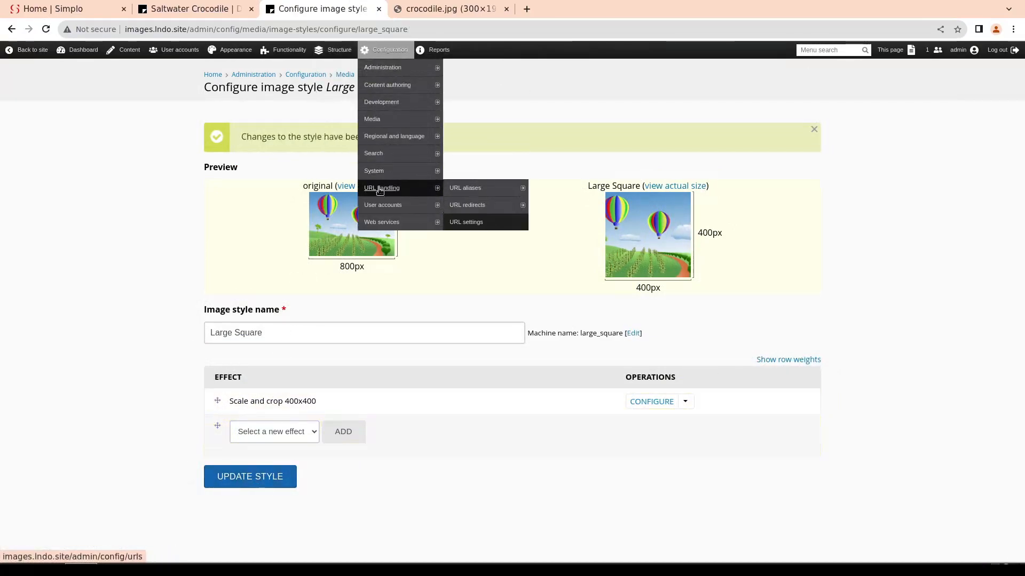
{"action": "mouse_move", "coordinate": [333, 50]}
{"action": "mouse_move", "coordinate": [345, 170]}
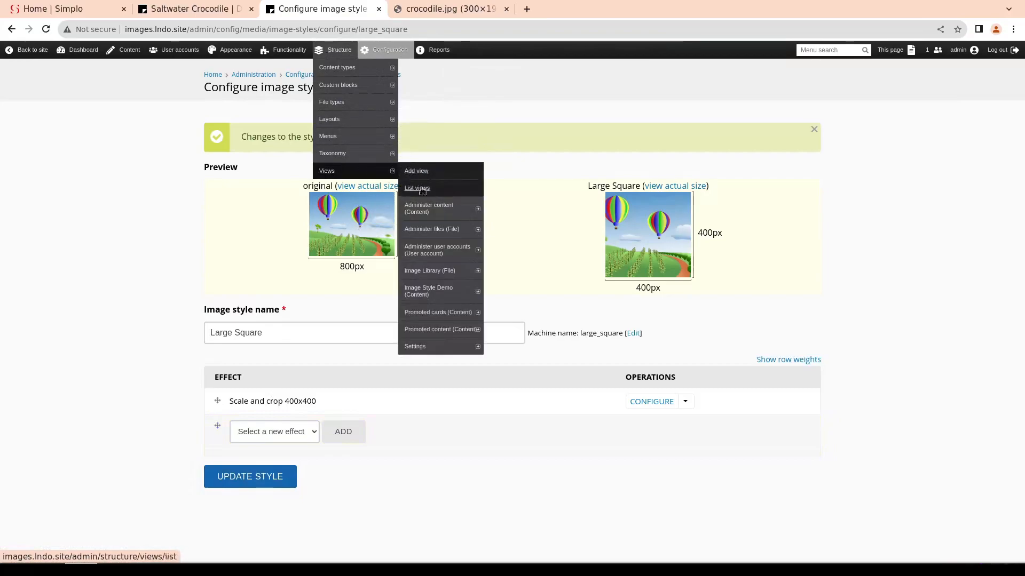
{"action": "left_click", "coordinate": [428, 291]}
{"action": "left_click", "coordinate": [351, 315]}
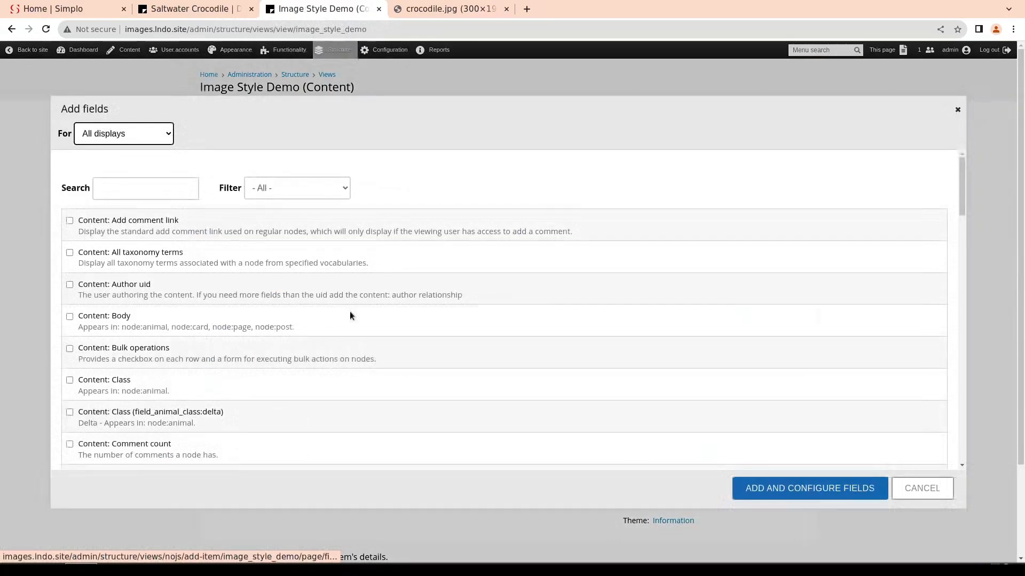
{"action": "left_click", "coordinate": [159, 195]}
{"action": "type", "text": "image"}
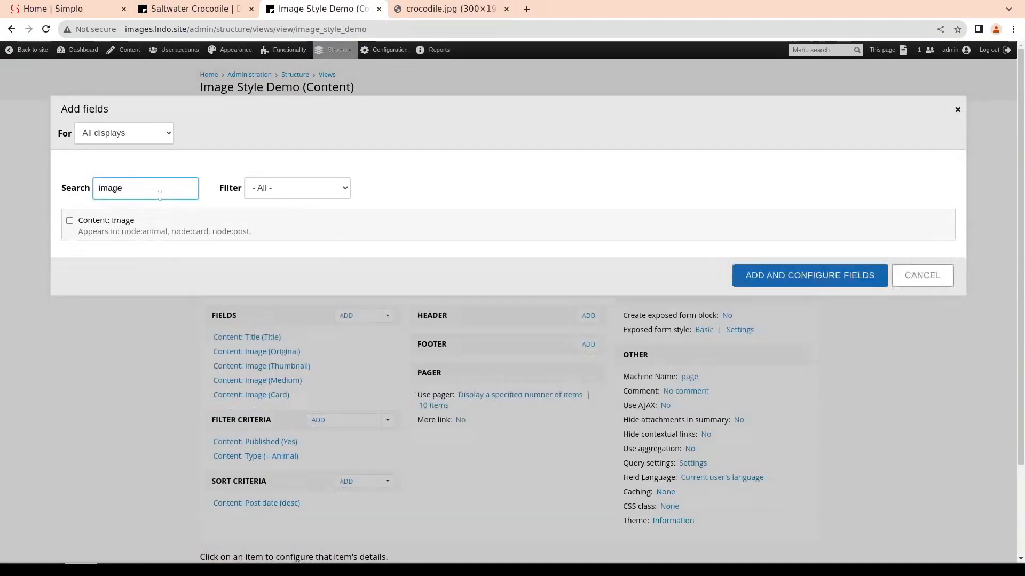
{"action": "left_click", "coordinate": [70, 221]}
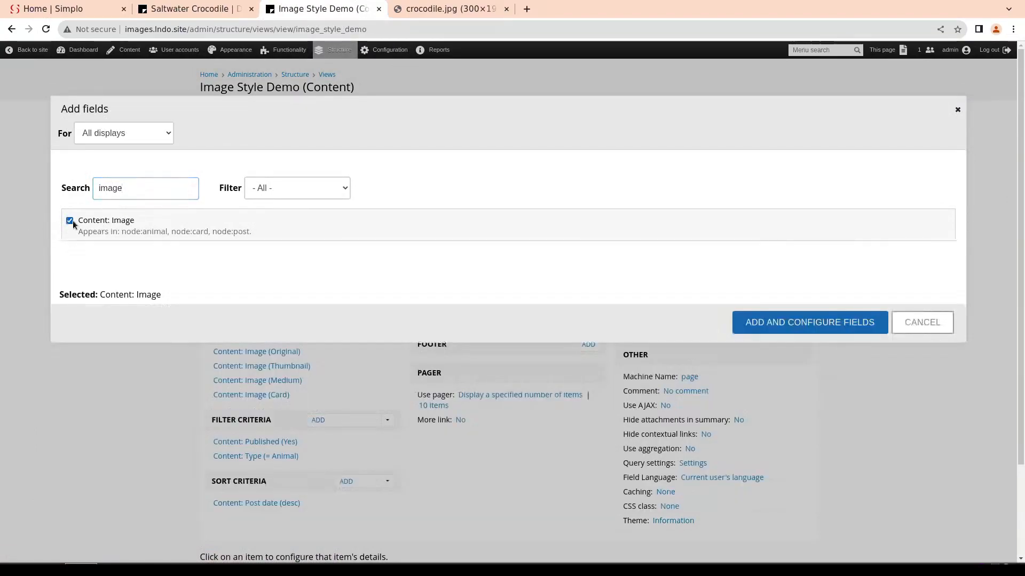
Set the new Image field's image style to Large Square, apply it to all displays, and save the view
{"action": "scroll", "coordinate": [129, 380], "scroll_direction": "down", "scroll_amount": 1}
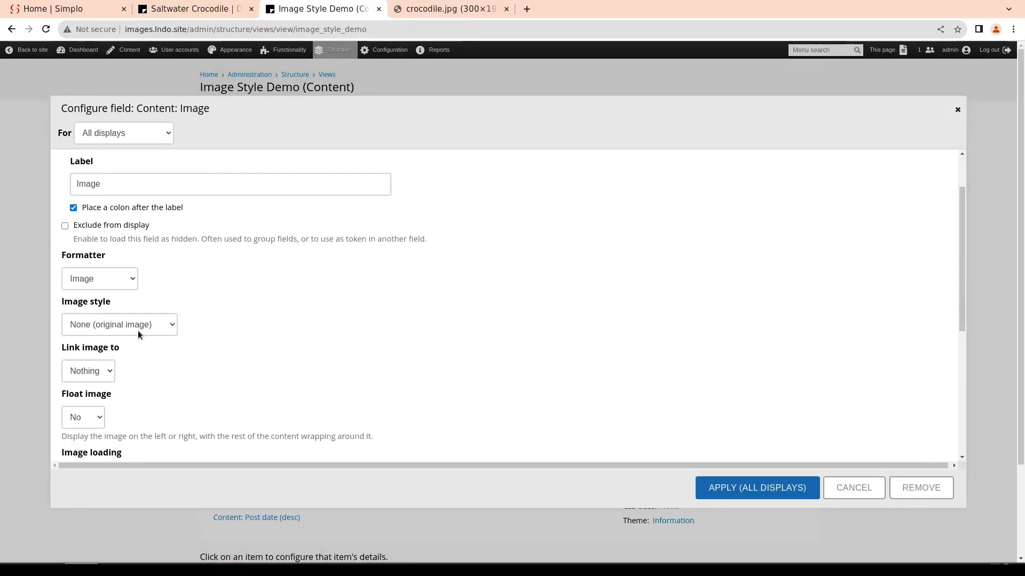
{"action": "left_click", "coordinate": [138, 330]}
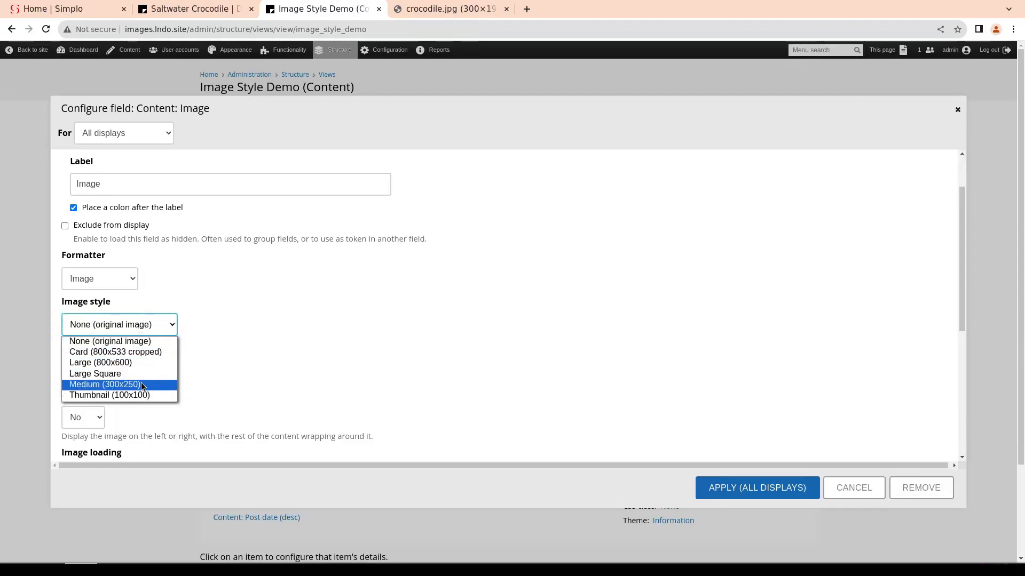
{"action": "left_click", "coordinate": [139, 375]}
{"action": "left_click", "coordinate": [719, 164]}
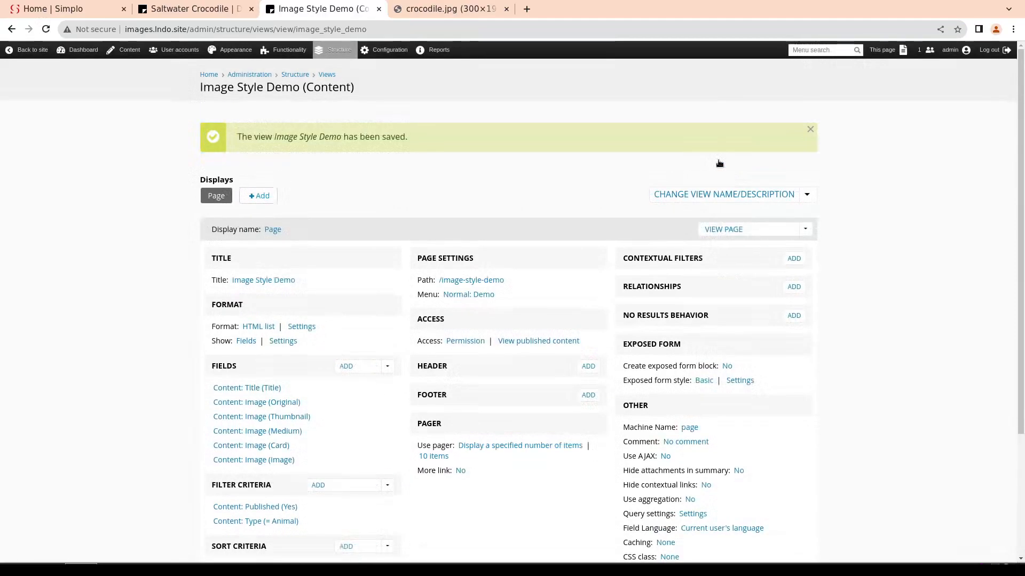
View the Image Style Demo page and compare the Large Square images with the Card versions for the Saltwater Crocodile and Bald Eagle
{"action": "left_click", "coordinate": [729, 228]}
{"action": "scroll", "coordinate": [590, 356], "scroll_direction": "down", "scroll_amount": 1}
{"action": "scroll", "coordinate": [590, 355], "scroll_direction": "down", "scroll_amount": 15}
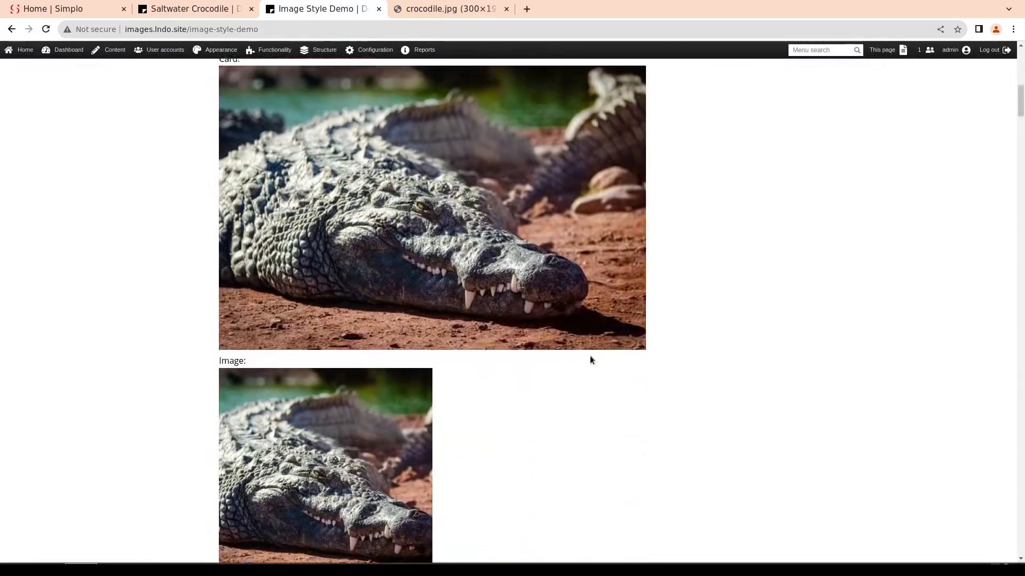
{"action": "scroll", "coordinate": [338, 280], "scroll_direction": "up", "scroll_amount": 5}
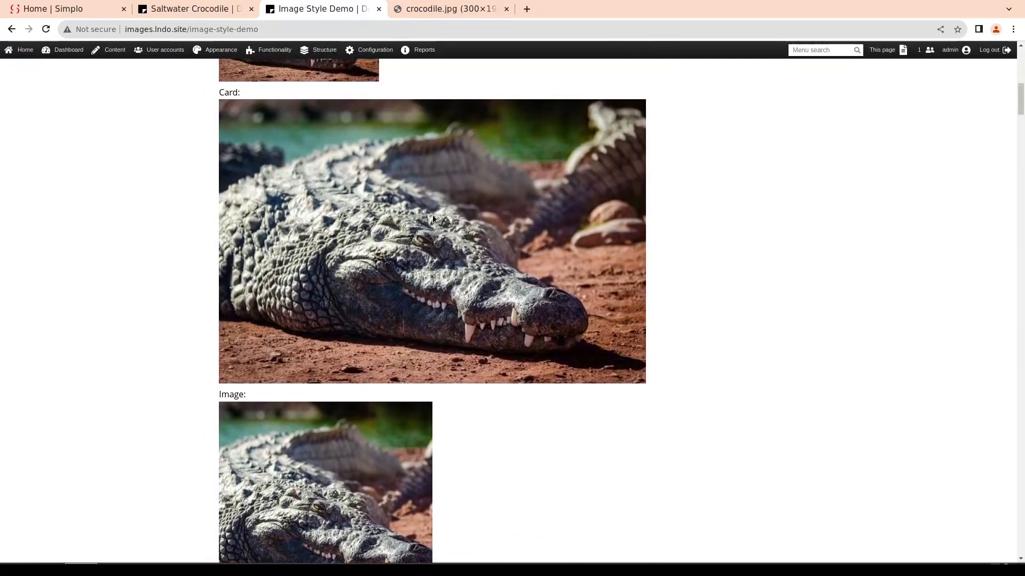
{"action": "scroll", "coordinate": [432, 215], "scroll_direction": "down", "scroll_amount": 1}
{"action": "scroll", "coordinate": [432, 214], "scroll_direction": "up", "scroll_amount": 1}
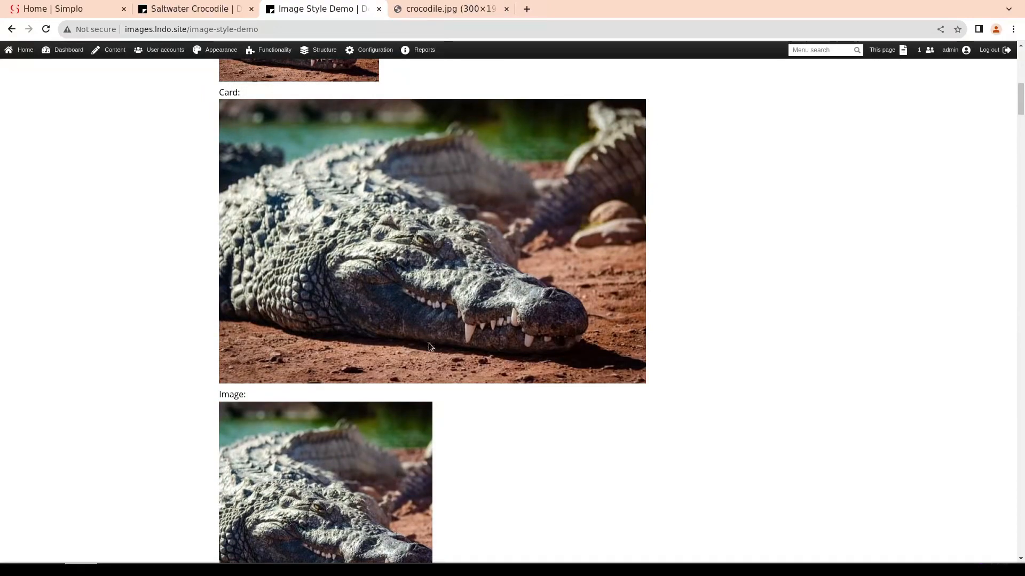
{"action": "scroll", "coordinate": [430, 331], "scroll_direction": "down", "scroll_amount": 2}
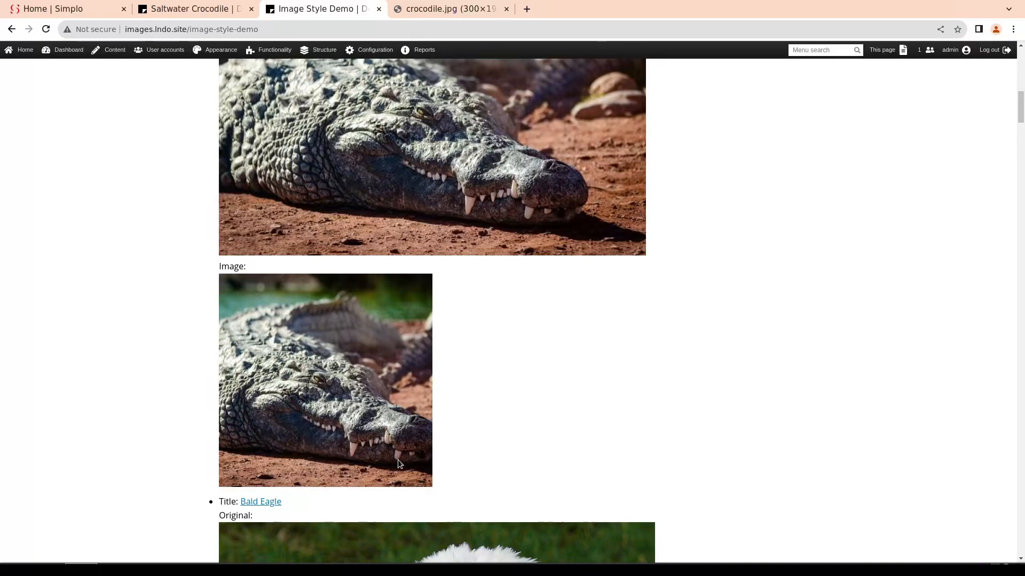
{"action": "scroll", "coordinate": [399, 462], "scroll_direction": "down", "scroll_amount": 15}
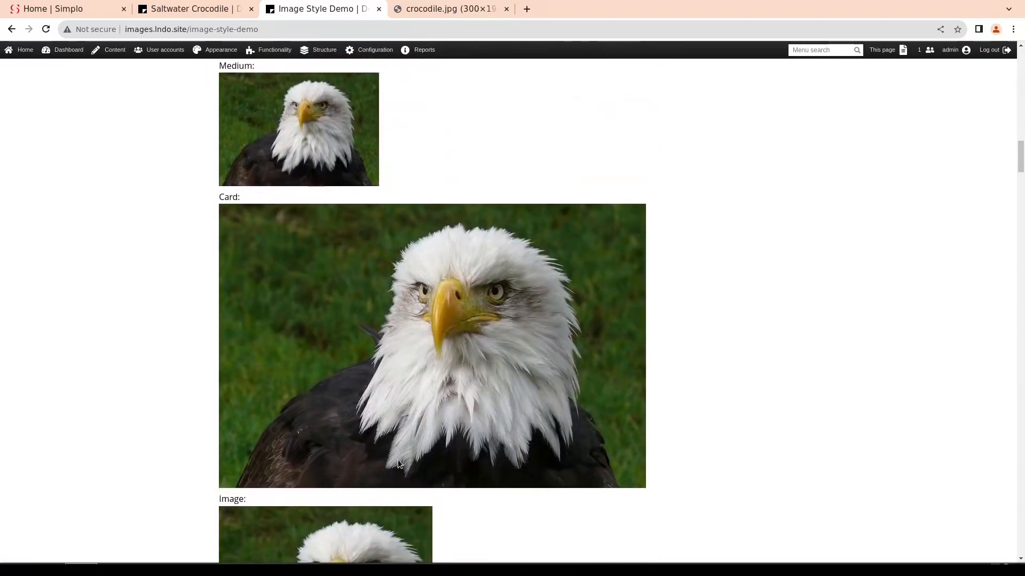
Compare the Large Square images with the other styles for the remaining animals on the Image Style Demo page, including the Fox
{"action": "scroll", "coordinate": [398, 462], "scroll_direction": "down", "scroll_amount": 5}
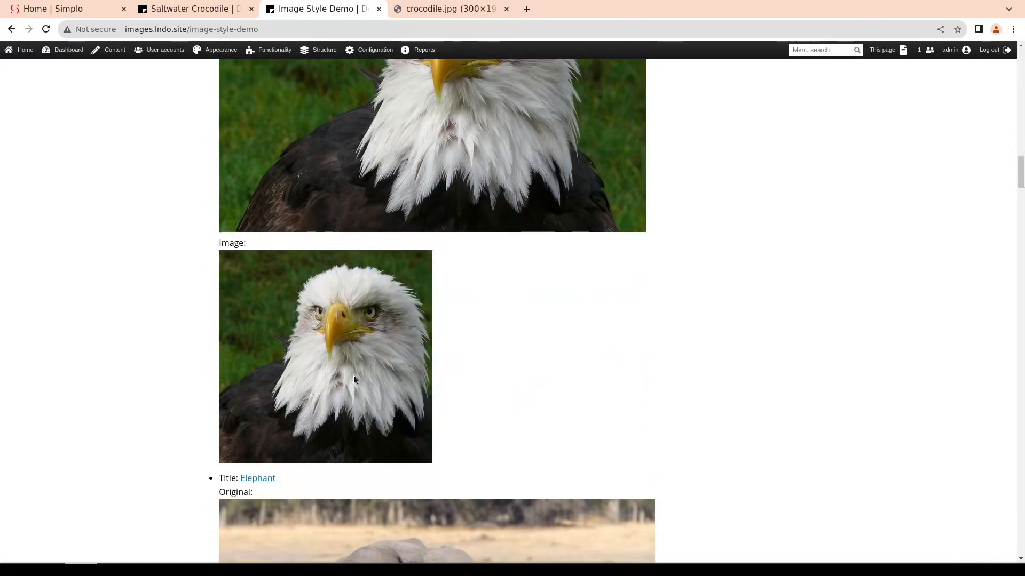
{"action": "scroll", "coordinate": [354, 376], "scroll_direction": "down", "scroll_amount": 10}
{"action": "scroll", "coordinate": [353, 375], "scroll_direction": "down", "scroll_amount": 17}
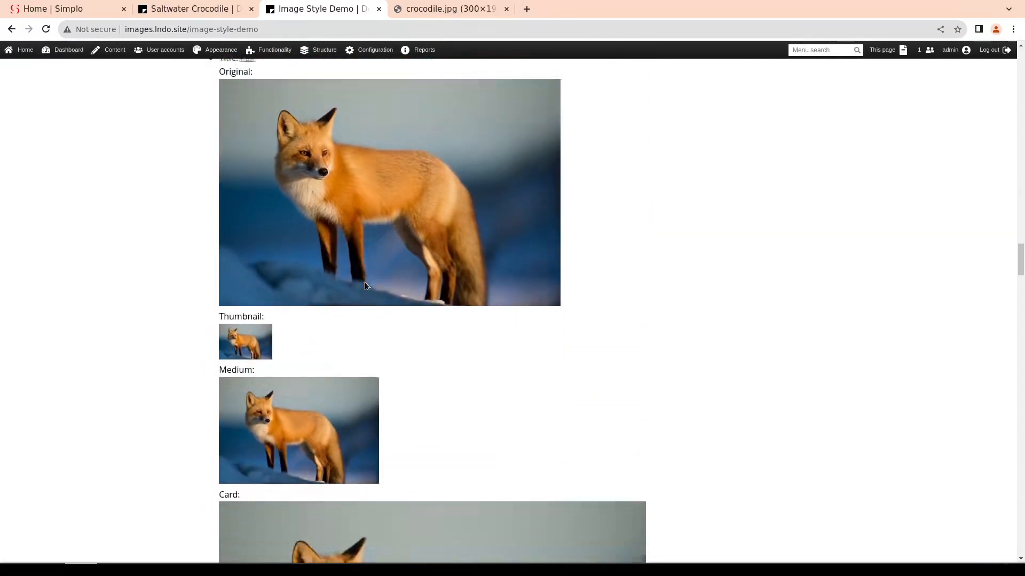
{"action": "scroll", "coordinate": [366, 286], "scroll_direction": "down", "scroll_amount": 11}
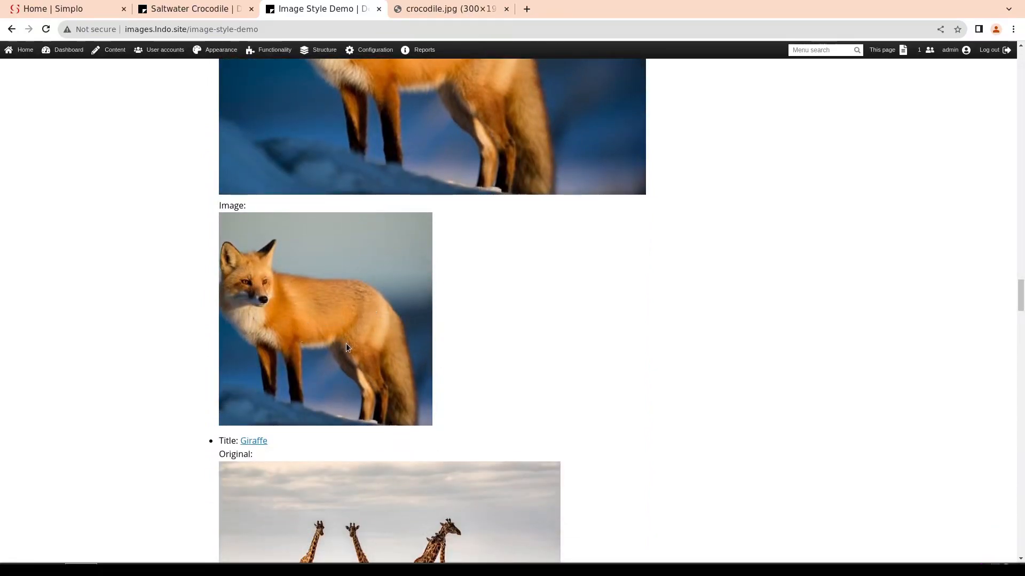
{"action": "scroll", "coordinate": [346, 346], "scroll_direction": "down", "scroll_amount": 6}
{"action": "scroll", "coordinate": [346, 347], "scroll_direction": "up", "scroll_amount": 9}
{"action": "scroll", "coordinate": [345, 345], "scroll_direction": "down", "scroll_amount": 7}
{"action": "scroll", "coordinate": [345, 344], "scroll_direction": "up", "scroll_amount": 6}
{"action": "scroll", "coordinate": [346, 347], "scroll_direction": "up", "scroll_amount": 20}
{"action": "scroll", "coordinate": [346, 347], "scroll_direction": "up", "scroll_amount": 20}
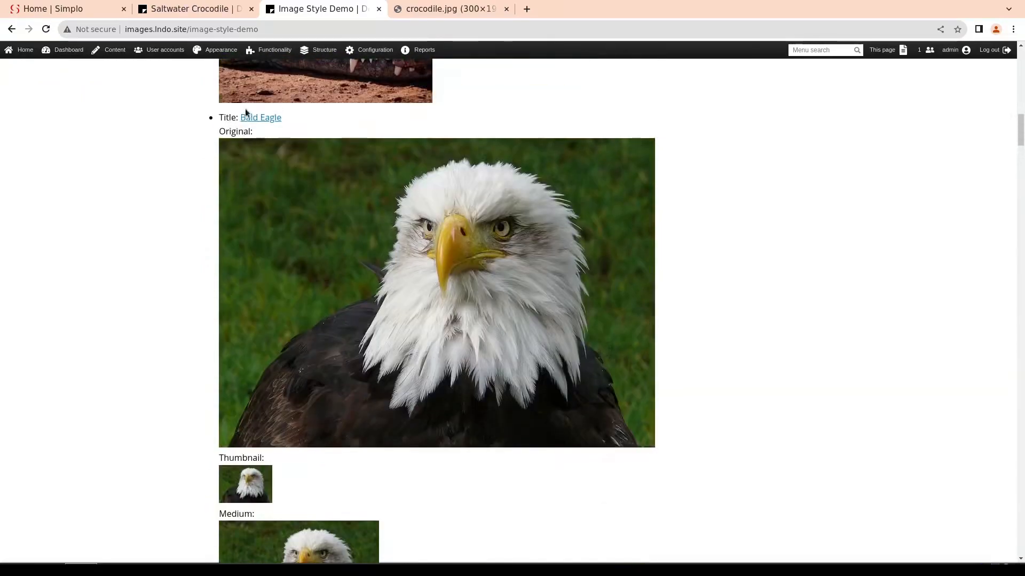
{"action": "scroll", "coordinate": [246, 112], "scroll_direction": "up", "scroll_amount": 5}
Open the site's module list and filter it by "image"
{"action": "mouse_move", "coordinate": [271, 49]}
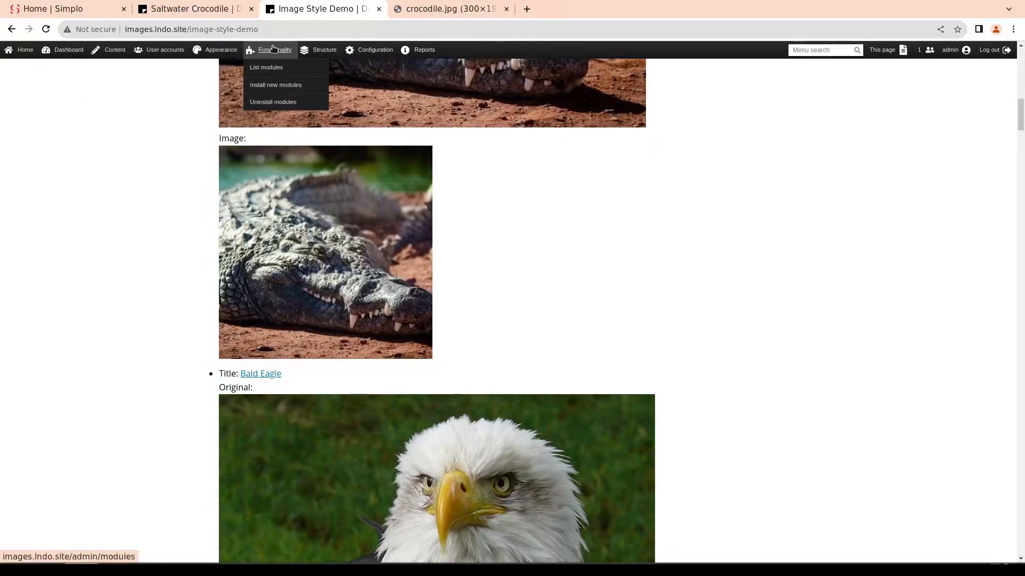
{"action": "left_click", "coordinate": [269, 68]}
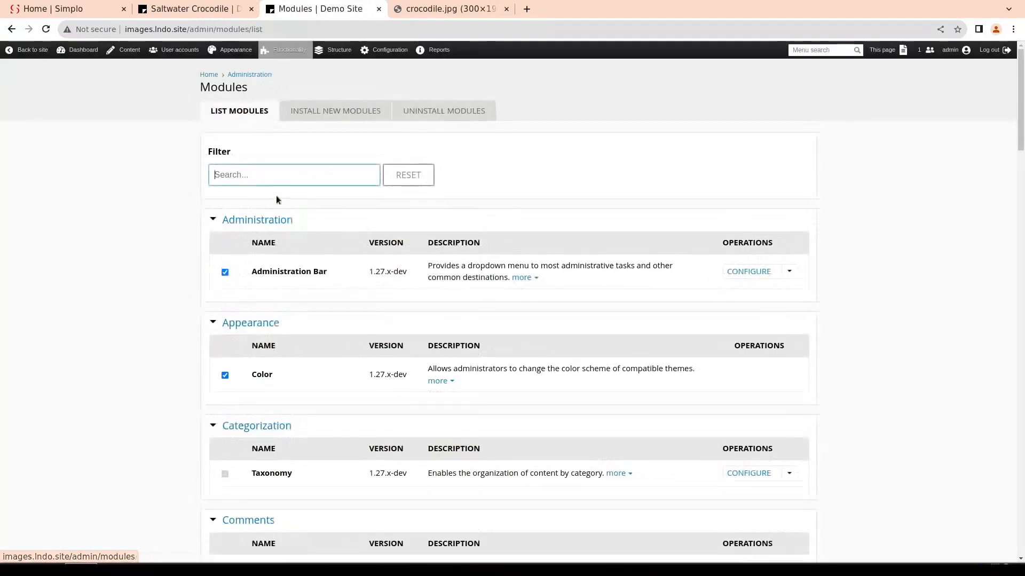
{"action": "type", "text": "image"}
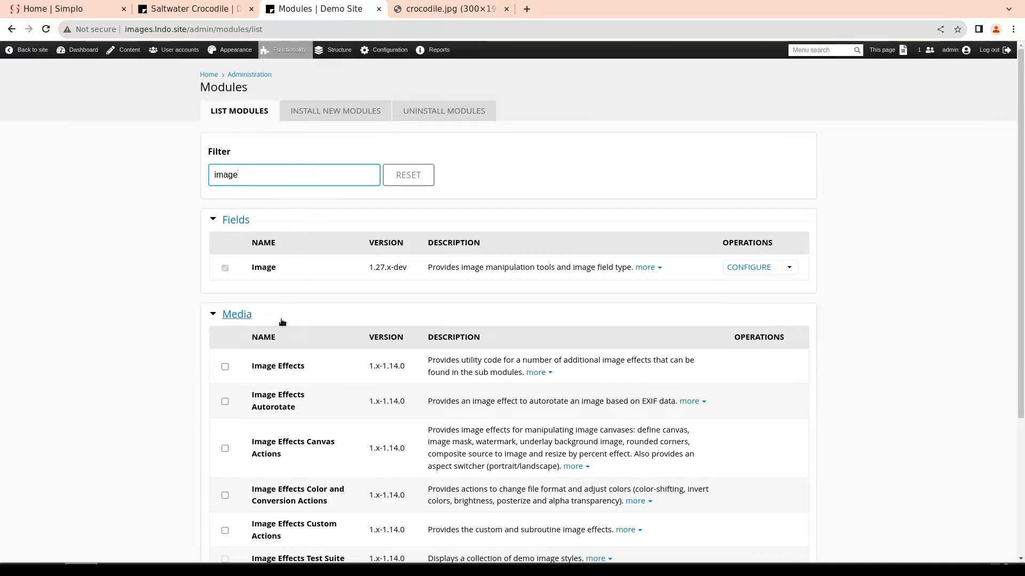
{"action": "scroll", "coordinate": [280, 320], "scroll_direction": "down", "scroll_amount": 3}
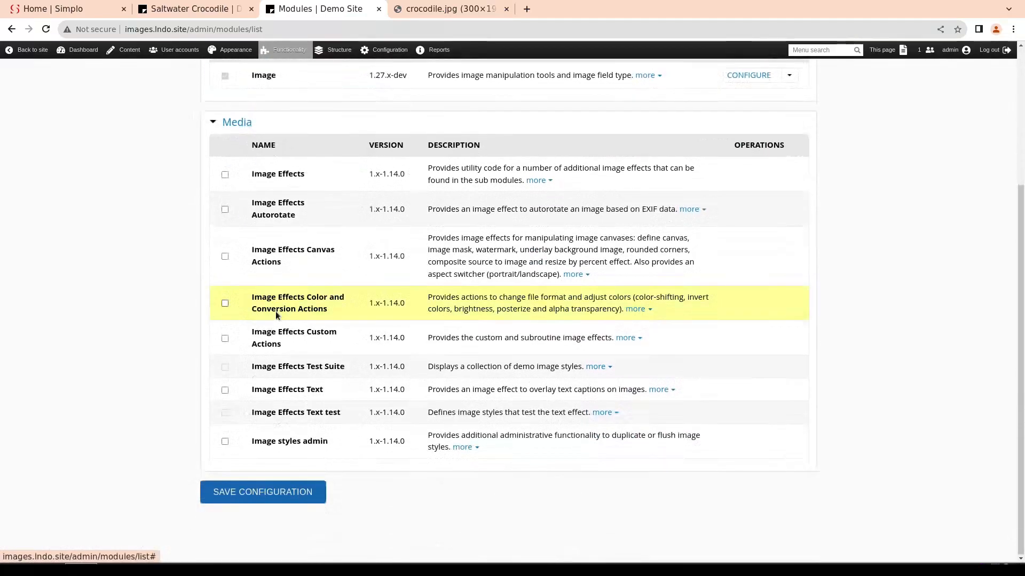
Enable Image Effects, its Autorotate, Canvas Actions, Color and Conversion Actions, Custom Actions and Text submodules, and Image styles admin, then save the configuration
{"action": "left_click", "coordinate": [224, 175]}
{"action": "left_click", "coordinate": [225, 209]}
{"action": "left_click", "coordinate": [225, 257]}
{"action": "left_click", "coordinate": [224, 303]}
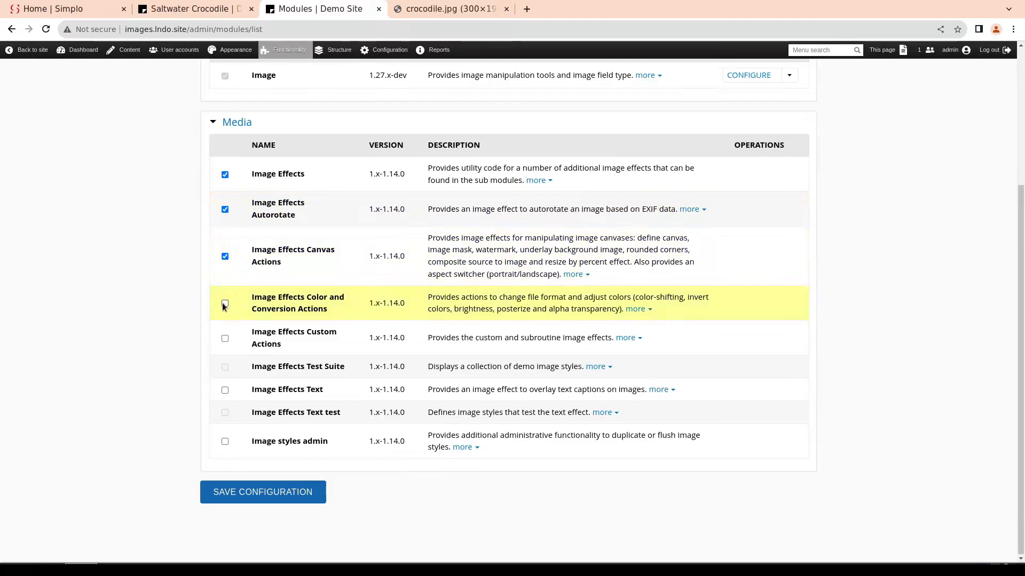
{"action": "left_click", "coordinate": [225, 339]}
{"action": "left_click", "coordinate": [225, 390]}
{"action": "left_click", "coordinate": [225, 441]}
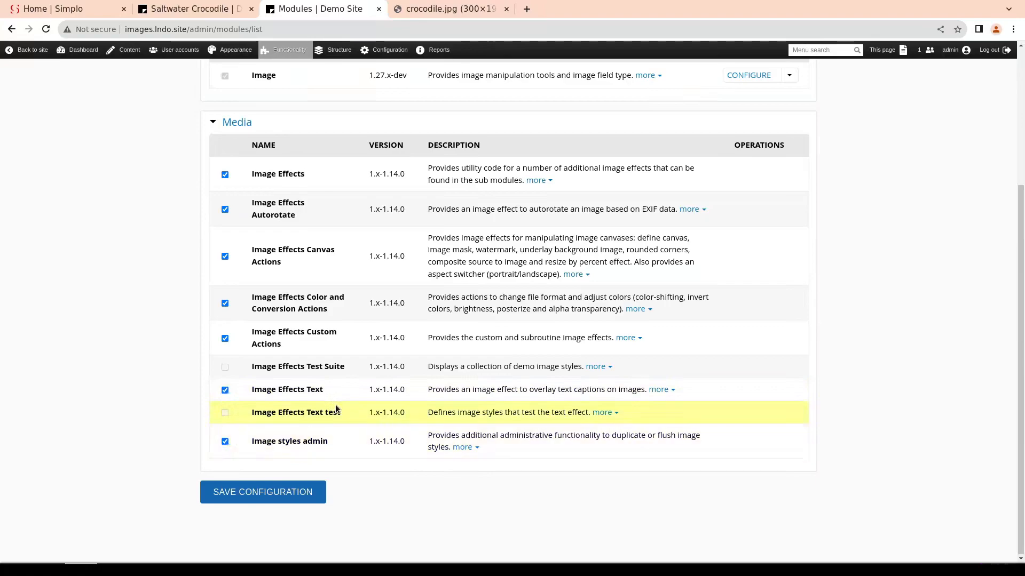
{"action": "left_click", "coordinate": [274, 492]}
Create a new image style named Watermark and continue to its effects configuration
{"action": "mouse_move", "coordinate": [385, 49]}
{"action": "mouse_move", "coordinate": [387, 86]}
{"action": "mouse_move", "coordinate": [400, 119]}
{"action": "mouse_move", "coordinate": [468, 135]}
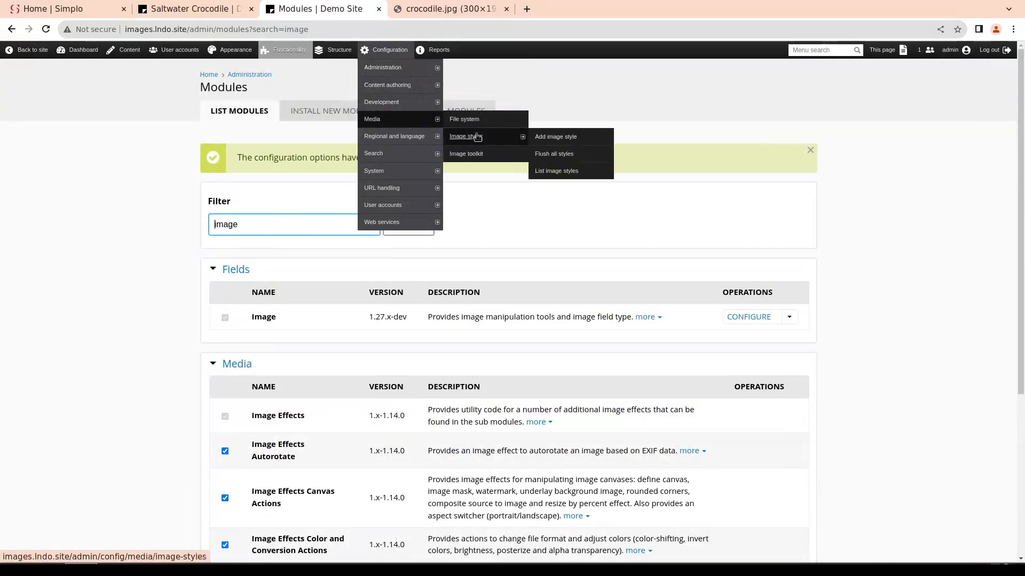
{"action": "left_click", "coordinate": [555, 136]}
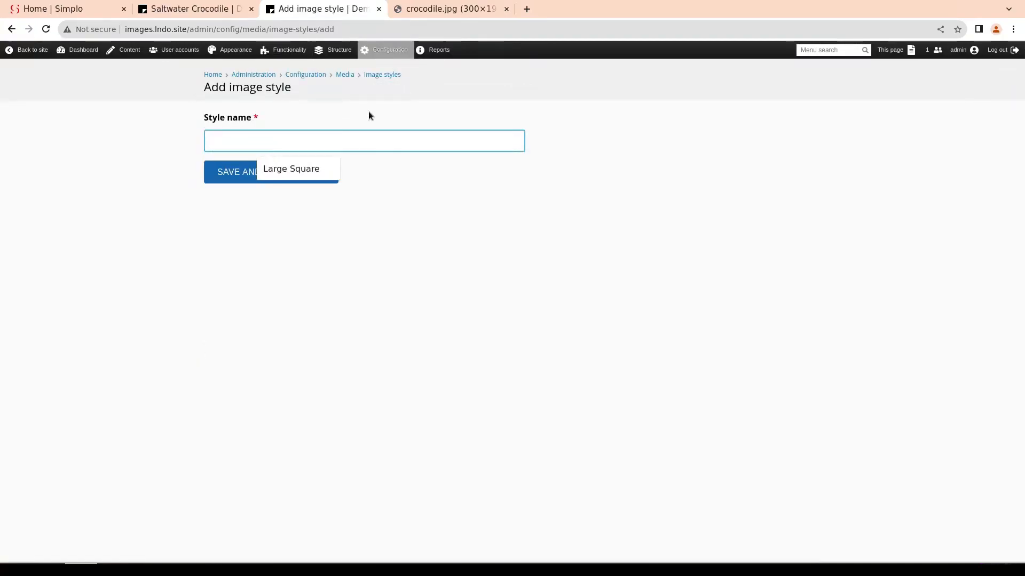
{"action": "type", "text": "Watermark"}
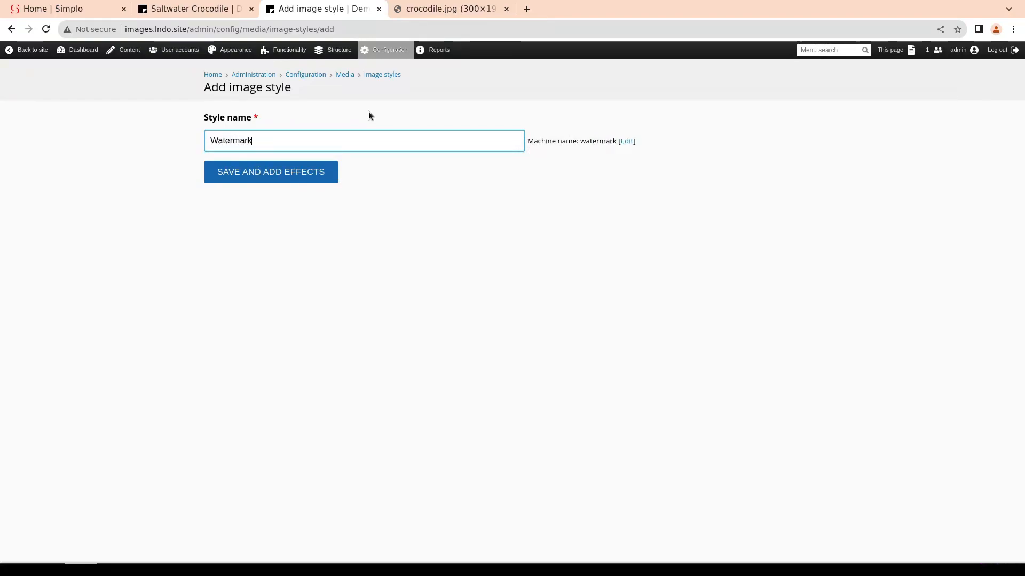
{"action": "key", "text": "Return"}
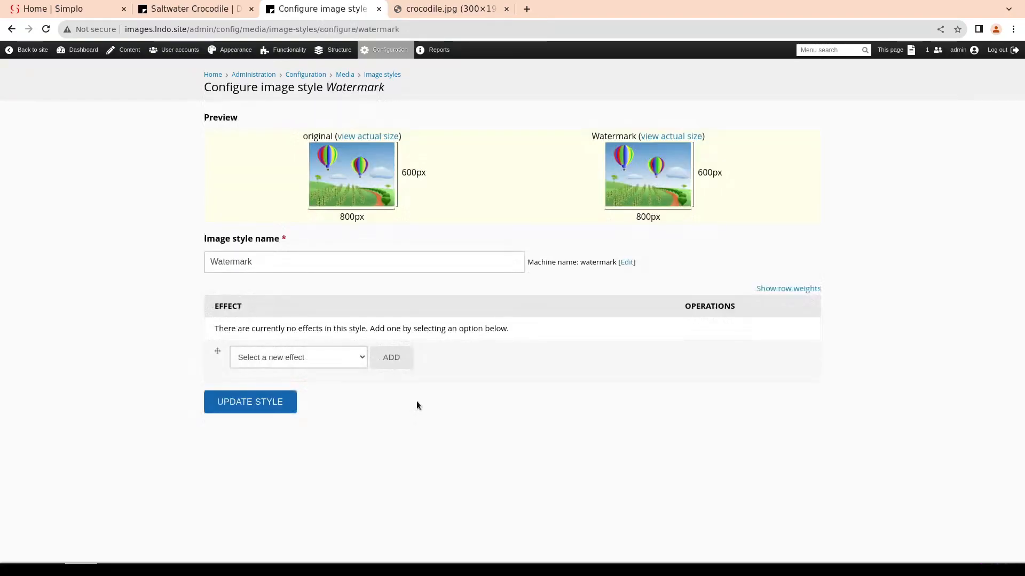
Choose Overlay (watermark) as the new effect for the Watermark style and open its settings
{"action": "left_click", "coordinate": [360, 360]}
{"action": "scroll", "coordinate": [334, 456], "scroll_direction": "down", "scroll_amount": 4}
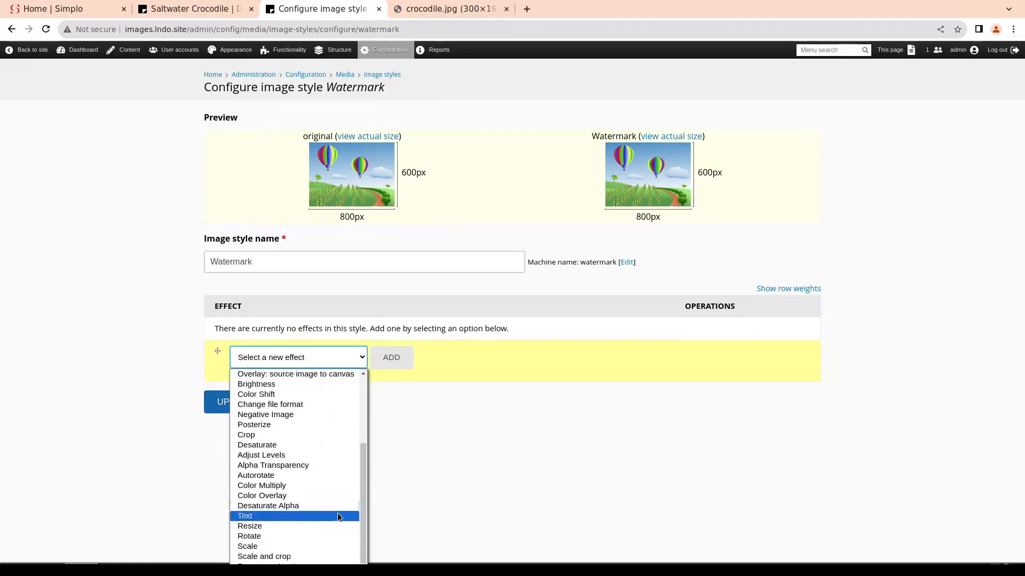
{"action": "scroll", "coordinate": [338, 388], "scroll_direction": "up", "scroll_amount": 4}
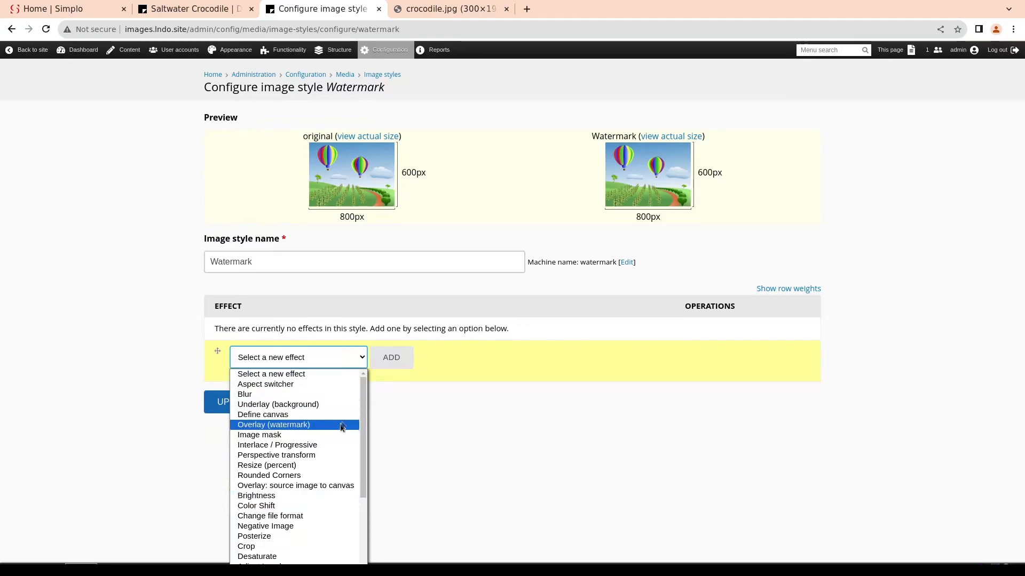
{"action": "left_click", "coordinate": [295, 428]}
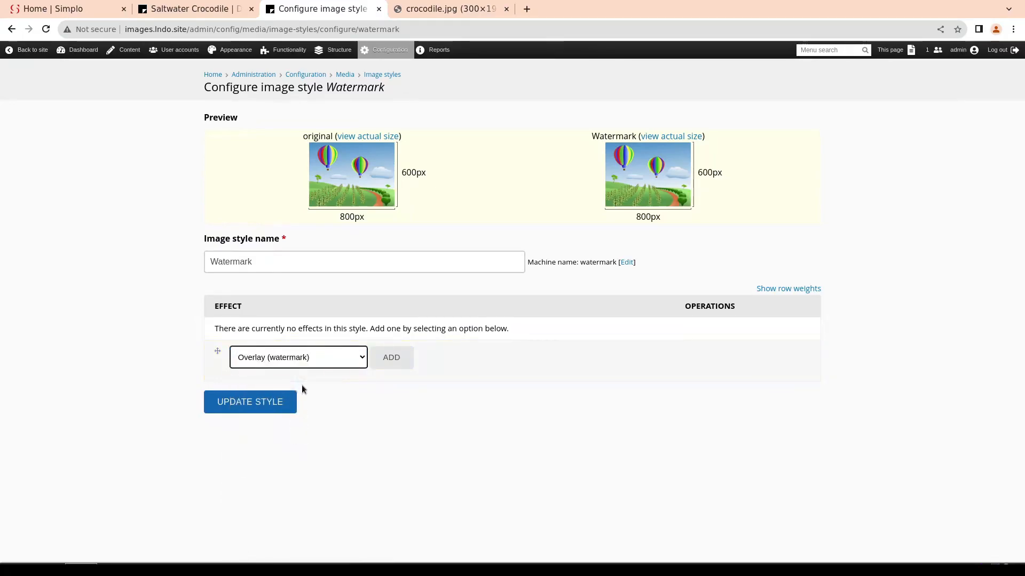
{"action": "left_click", "coordinate": [391, 356]}
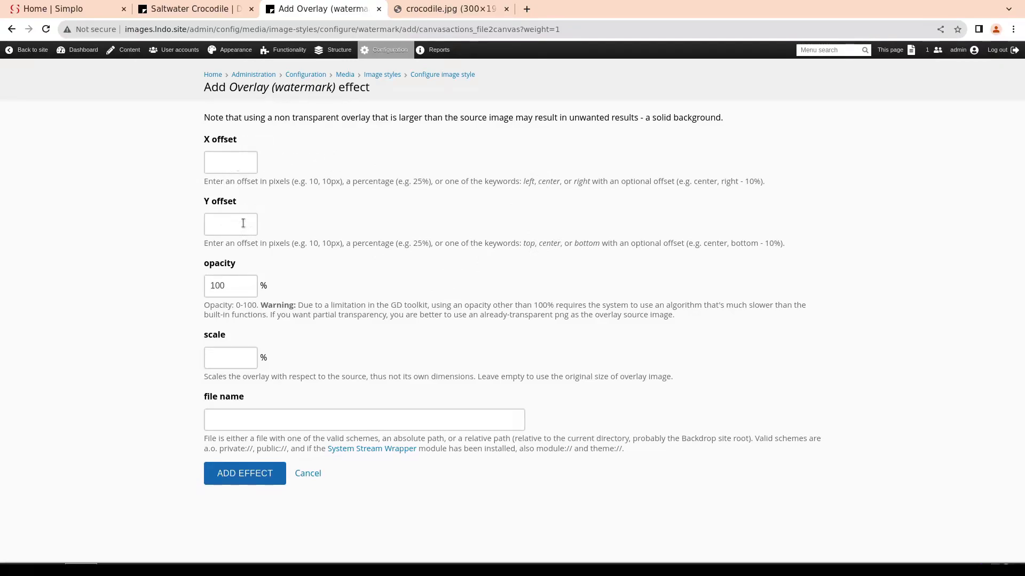
Set the overlay's X offset to center, Y offset to bottom and opacity to 75%, and try to add the effect without a file name
{"action": "left_click", "coordinate": [231, 163]}
{"action": "type", "text": "center"}
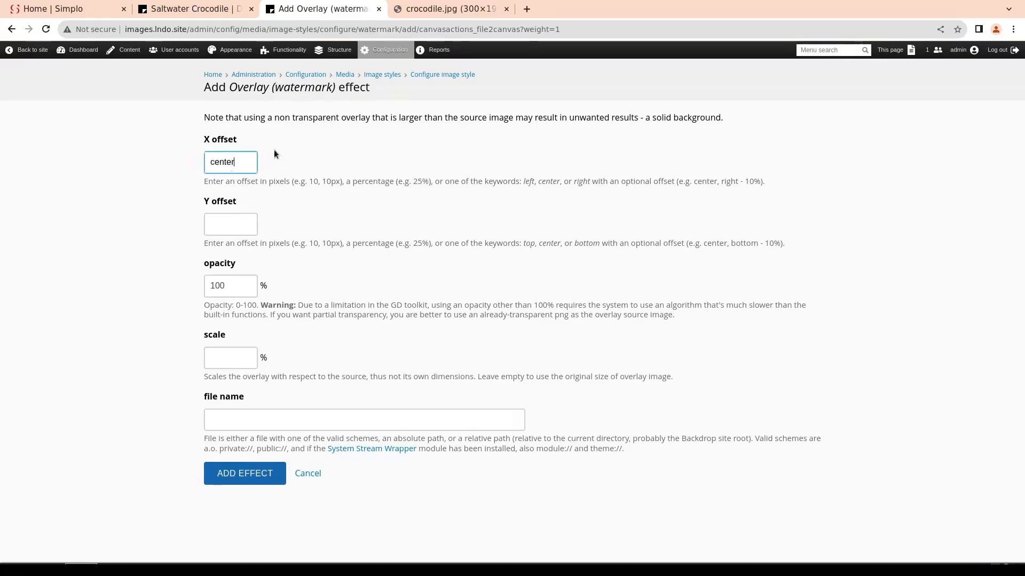
{"action": "left_click", "coordinate": [235, 223]}
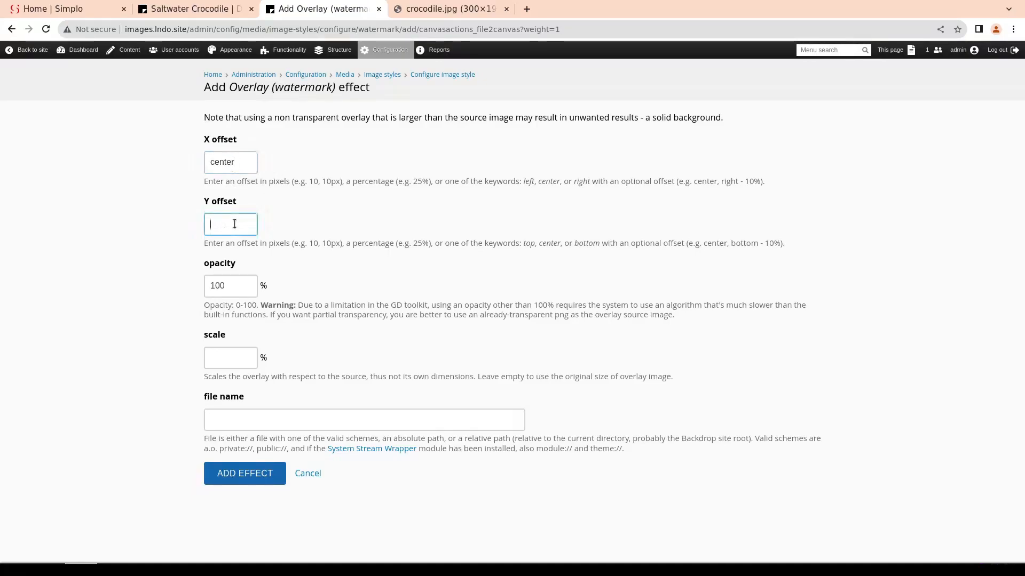
{"action": "type", "text": "bottom"}
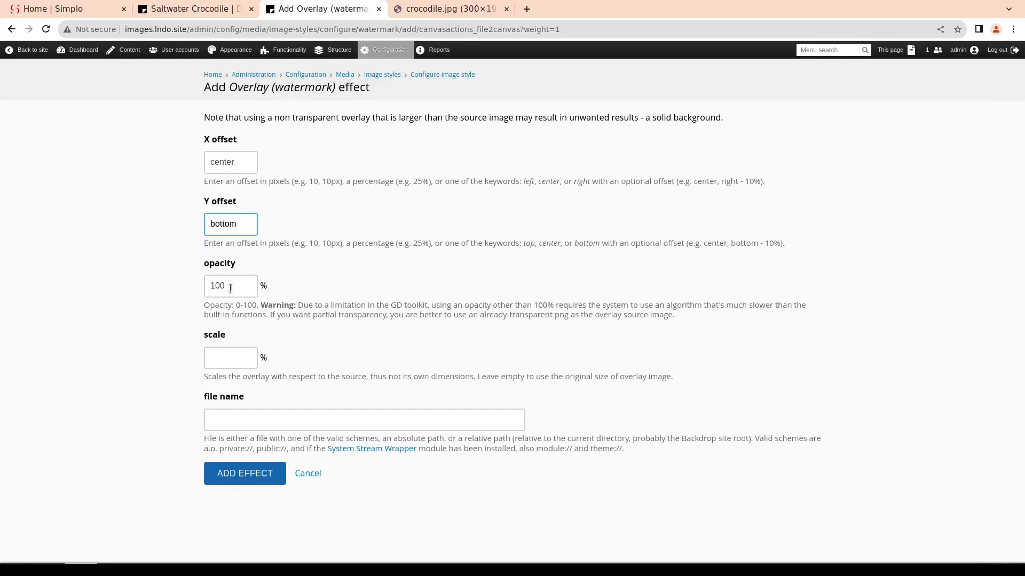
{"action": "key", "text": "Tab"}
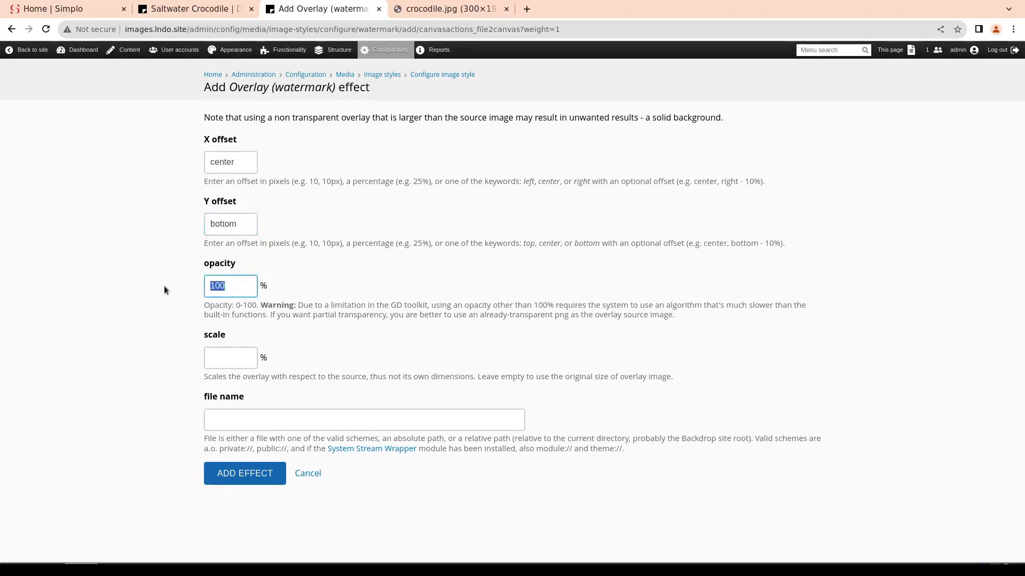
{"action": "type", "text": "75"}
{"action": "left_click", "coordinate": [242, 474]}
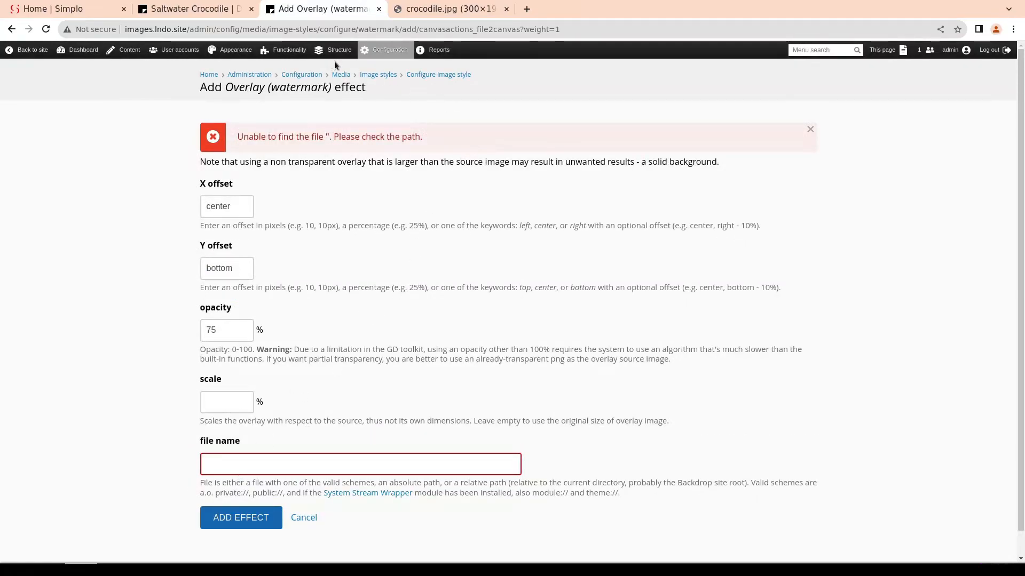
Open content management in a separate browser tab and upload watermark.png through the site's file management
{"action": "right_click", "coordinate": [126, 50]}
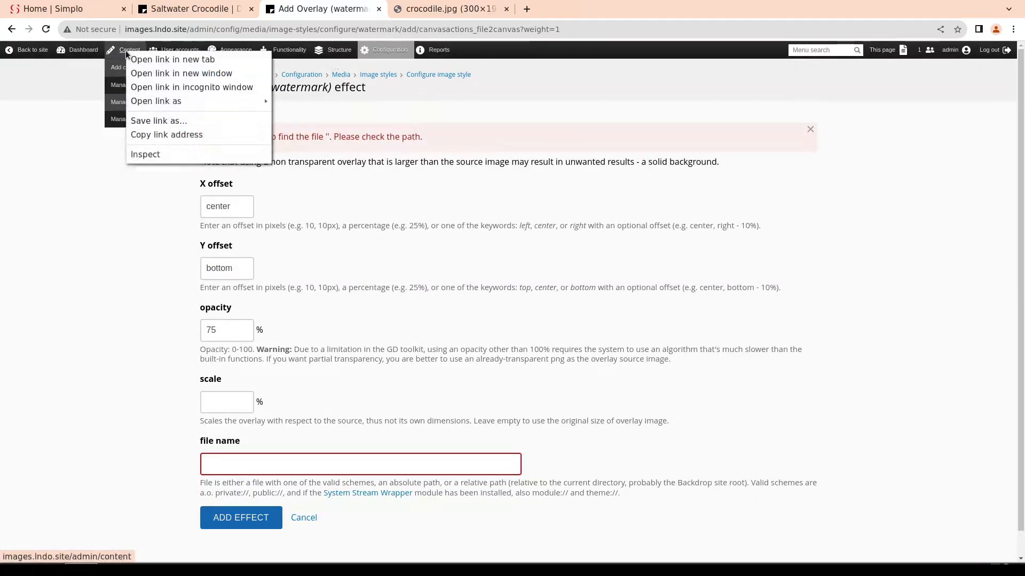
{"action": "left_click", "coordinate": [159, 59]}
{"action": "left_click", "coordinate": [574, 9]}
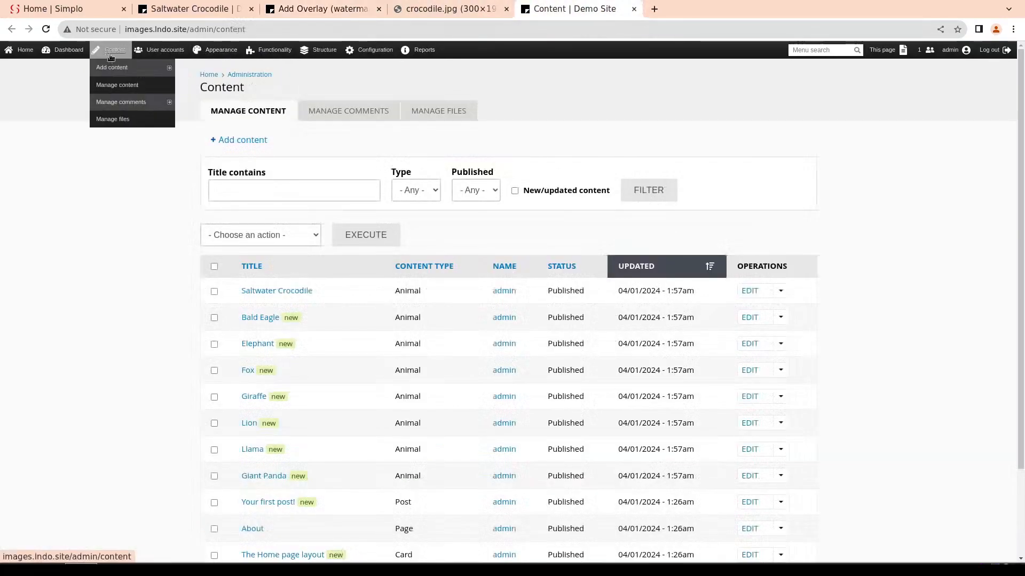
{"action": "left_click", "coordinate": [120, 118]}
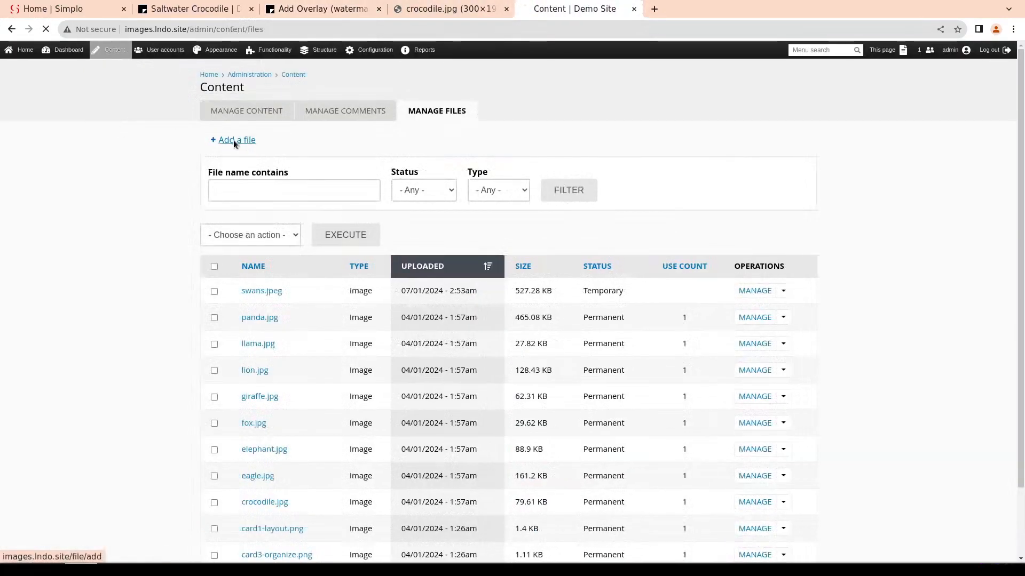
{"action": "left_click", "coordinate": [233, 139]}
{"action": "left_click", "coordinate": [247, 146]}
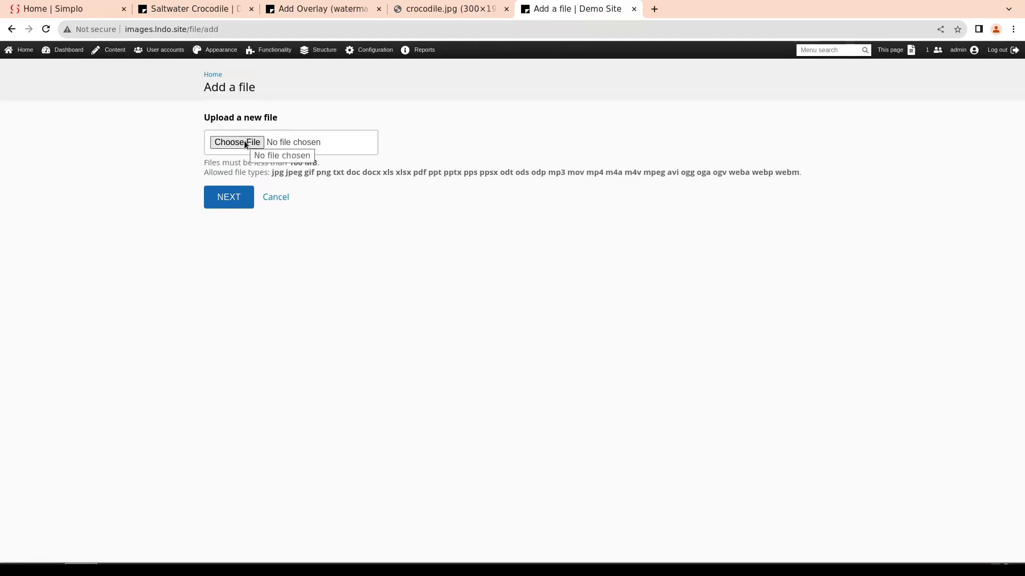
{"action": "left_click", "coordinate": [735, 18]}
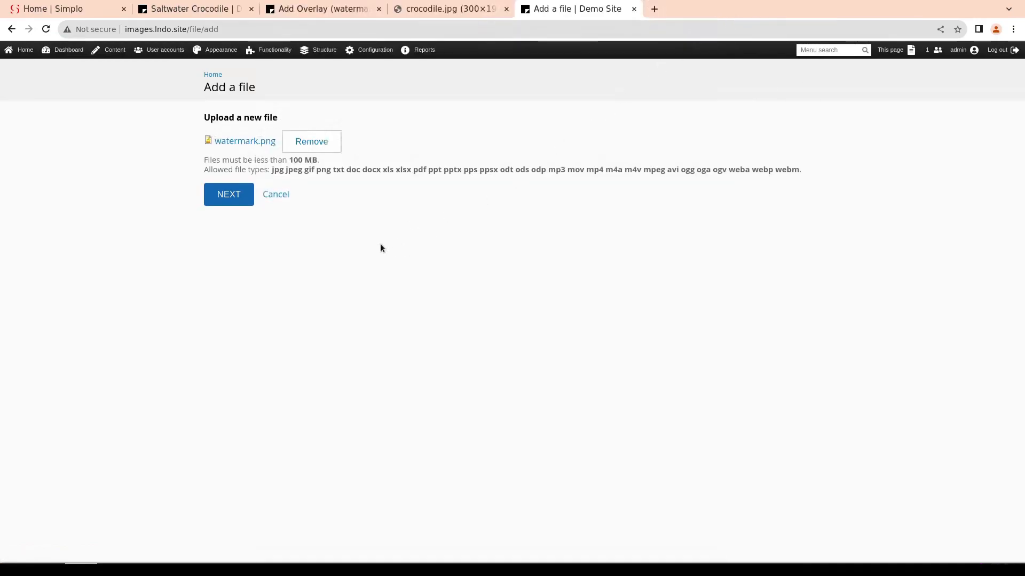
{"action": "left_click", "coordinate": [235, 196]}
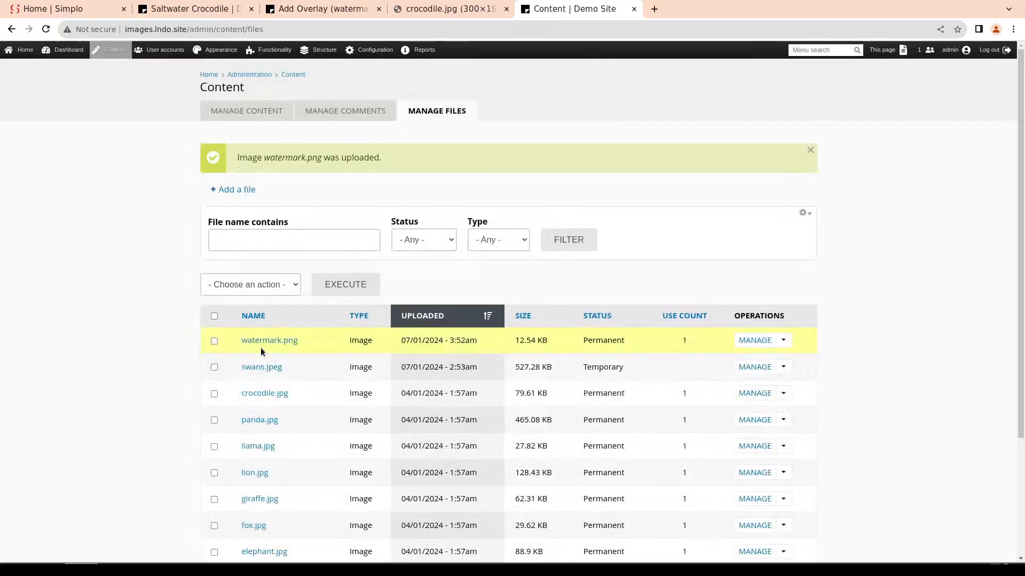
View the uploaded watermark.png in a separate browser tab, check its address, and return to the file list
{"action": "right_click", "coordinate": [270, 346]}
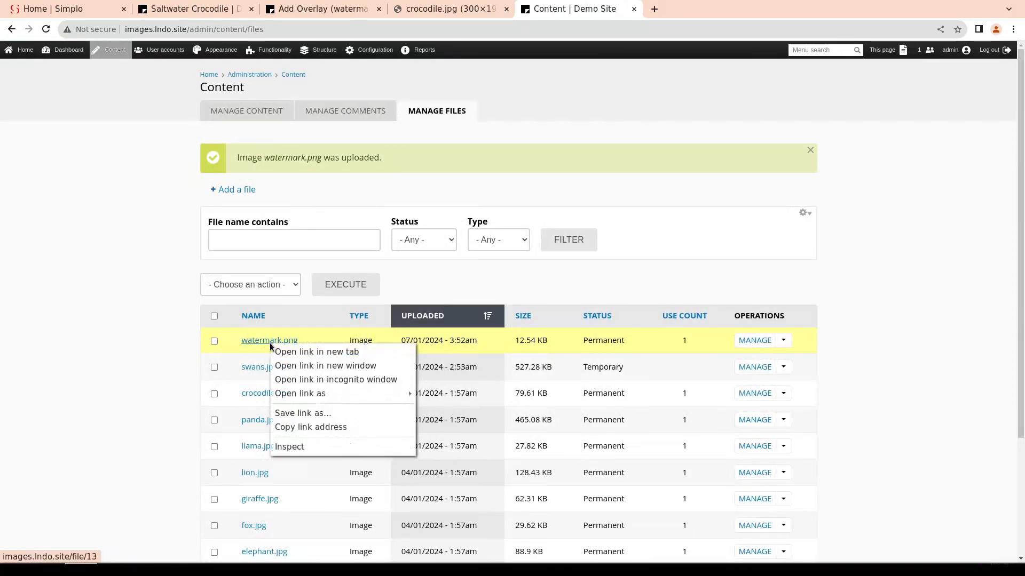
{"action": "left_click", "coordinate": [299, 350]}
{"action": "left_click", "coordinate": [681, 10]}
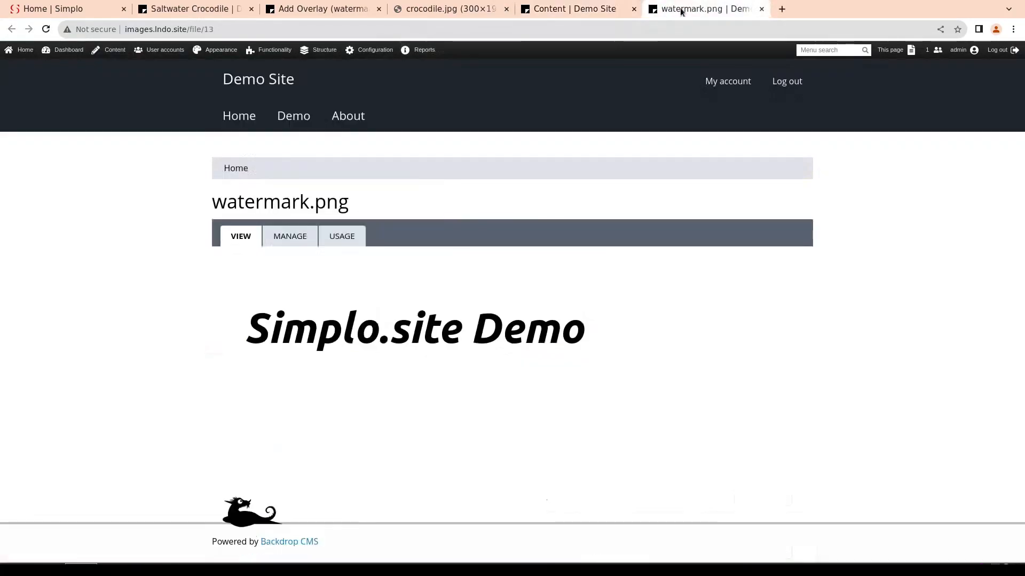
{"action": "double_click", "coordinate": [201, 29]}
{"action": "left_click", "coordinate": [584, 10]}
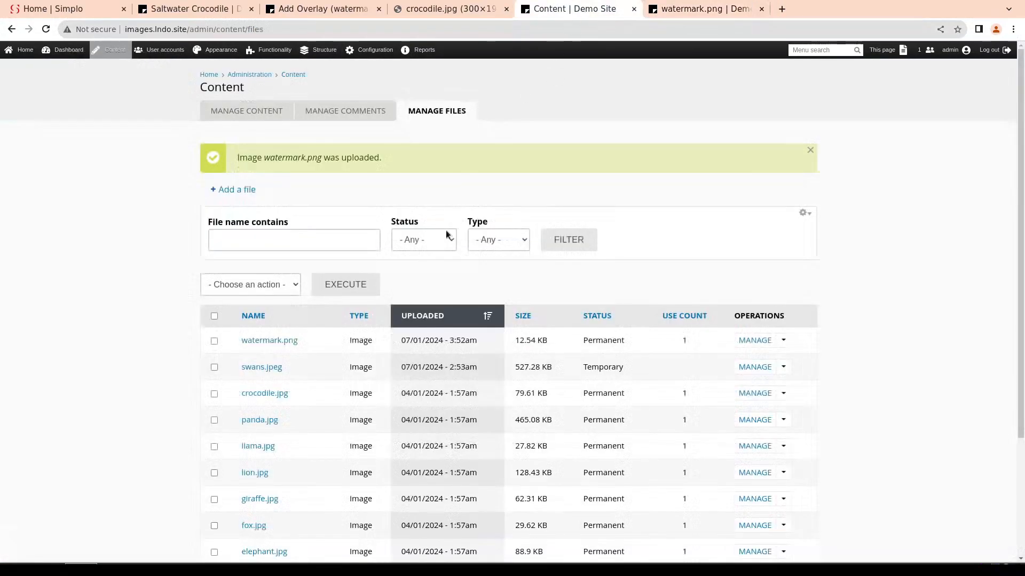
Return to the overlay settings tab, set the file name to public://files/watermark_0.png, and try to add the effect
{"action": "left_click", "coordinate": [321, 9]}
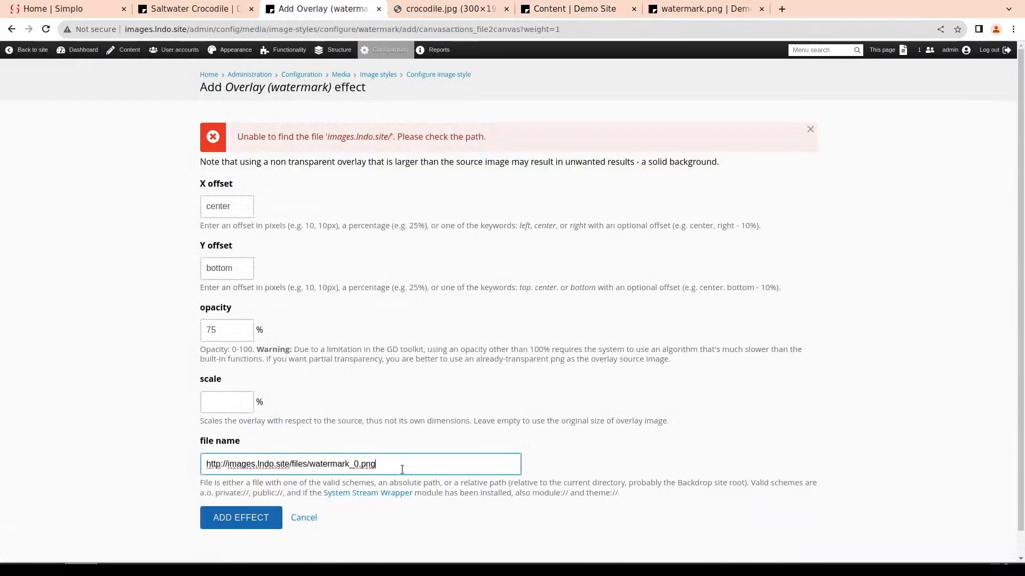
{"action": "left_click_drag", "start_coordinate": [292, 464], "coordinate": [212, 463]}
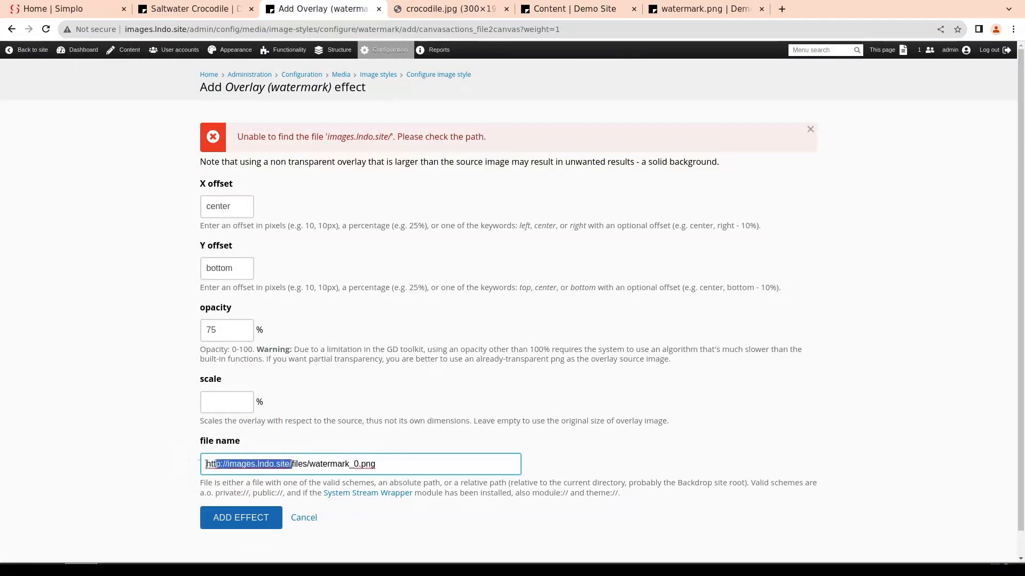
{"action": "key", "text": "BackSpace"}
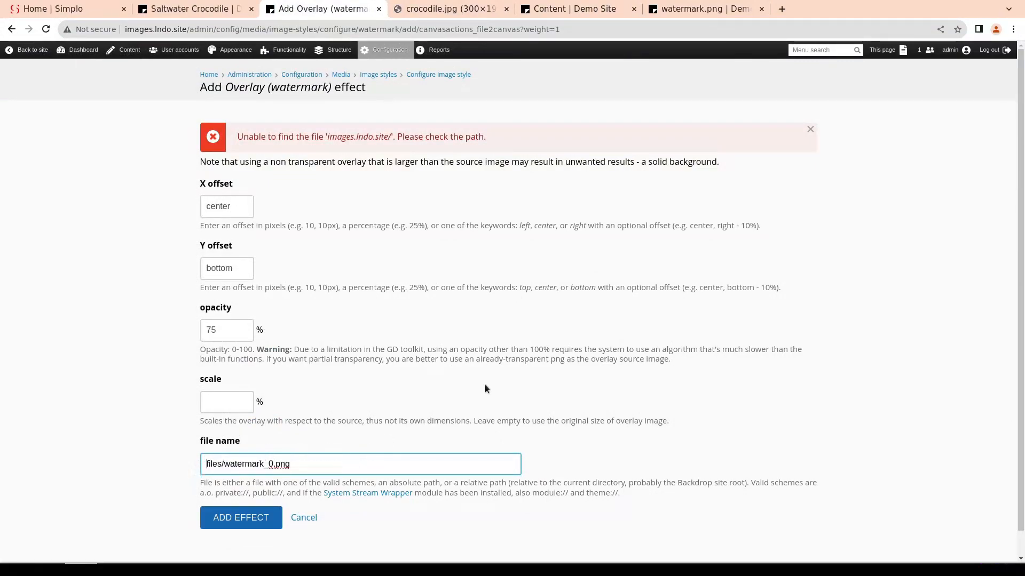
{"action": "type", "text": "publ"}
{"action": "type", "text": "ilc"}
{"action": "type", "text": ":"}
{"action": "key", "text": "BackSpace"}
{"action": "key", "text": "BackSpace"}
{"action": "key", "text": "BackSpace"}
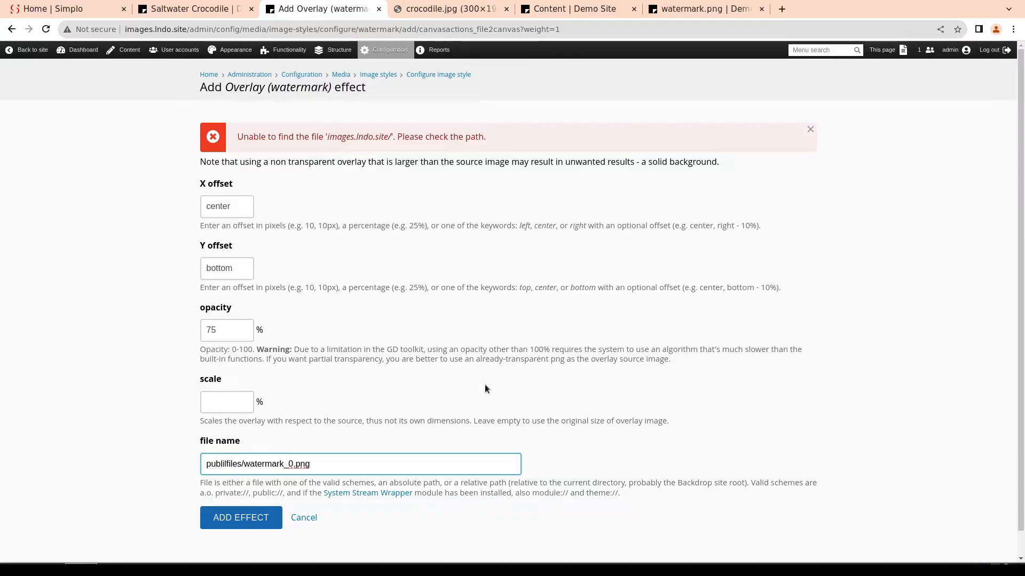
{"action": "type", "text": "c://"}
{"action": "left_click", "coordinate": [256, 520]}
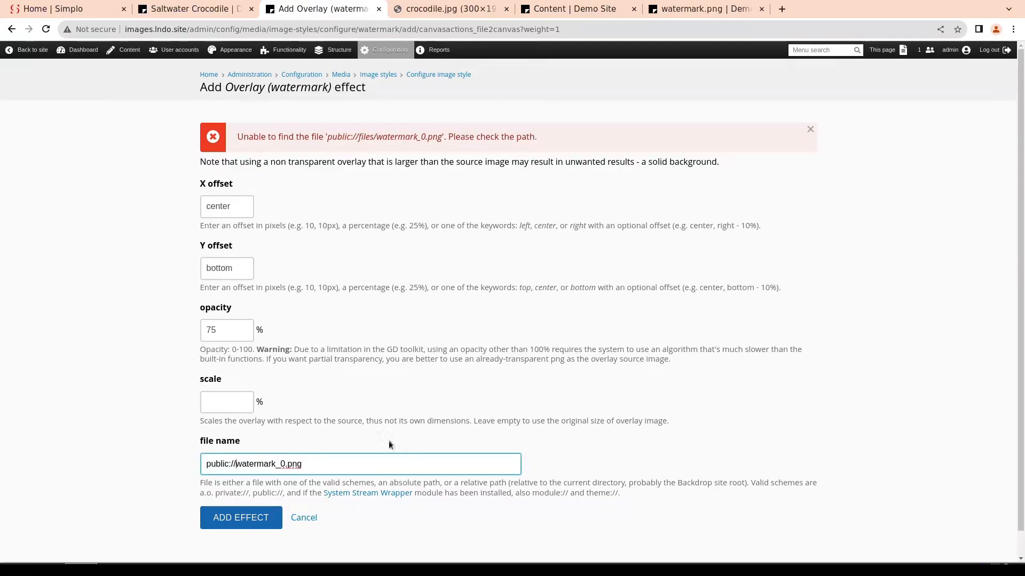
Correct the overlay's file name to public://watermark_0.png, add the effect, and save the Watermark style
{"action": "left_click", "coordinate": [245, 518]}
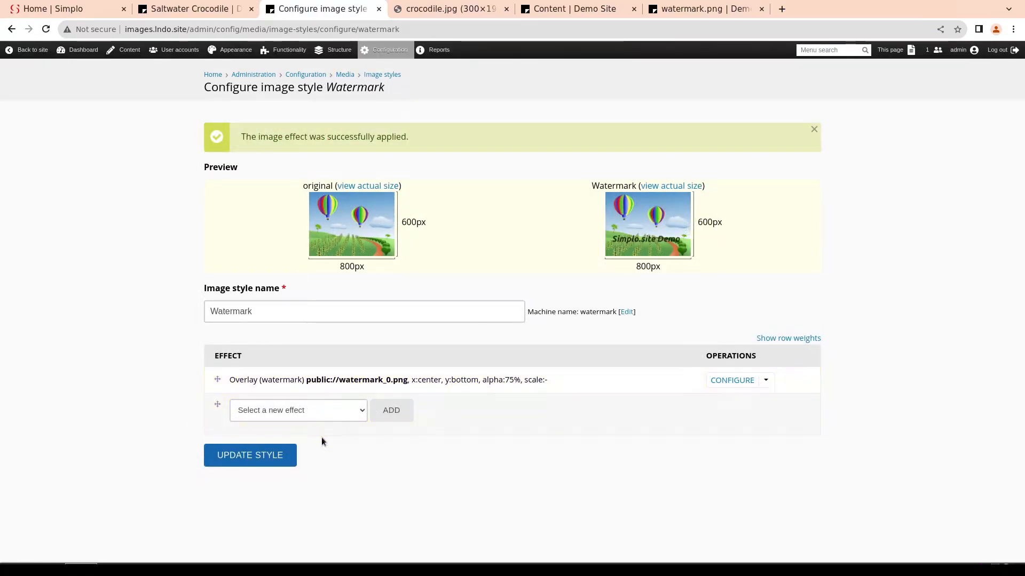
{"action": "left_click", "coordinate": [250, 456]}
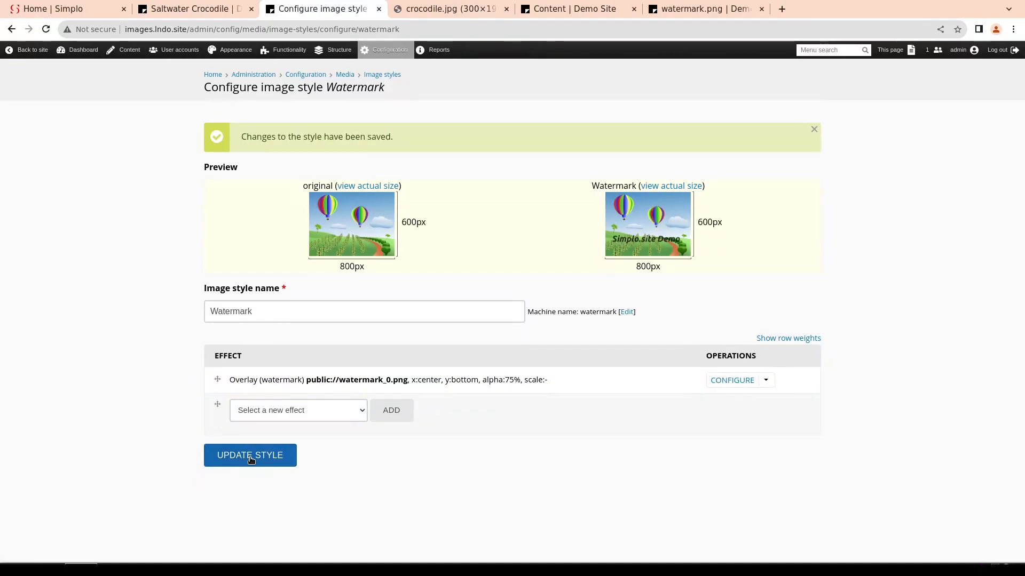
Set the Image field's image style to Watermark in the Animal content type's Default display and save the display
{"action": "mouse_move", "coordinate": [339, 51]}
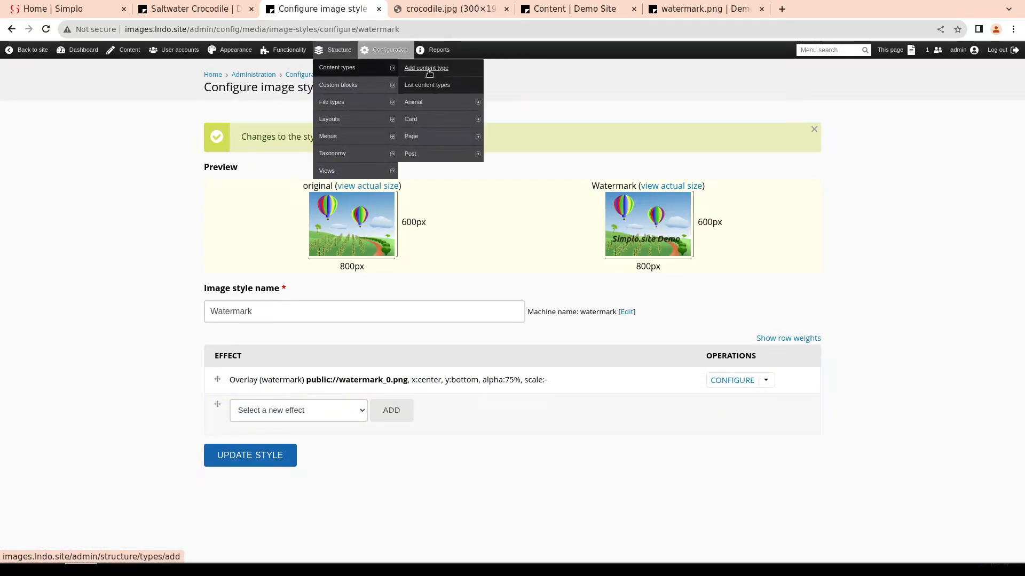
{"action": "left_click", "coordinate": [521, 139]}
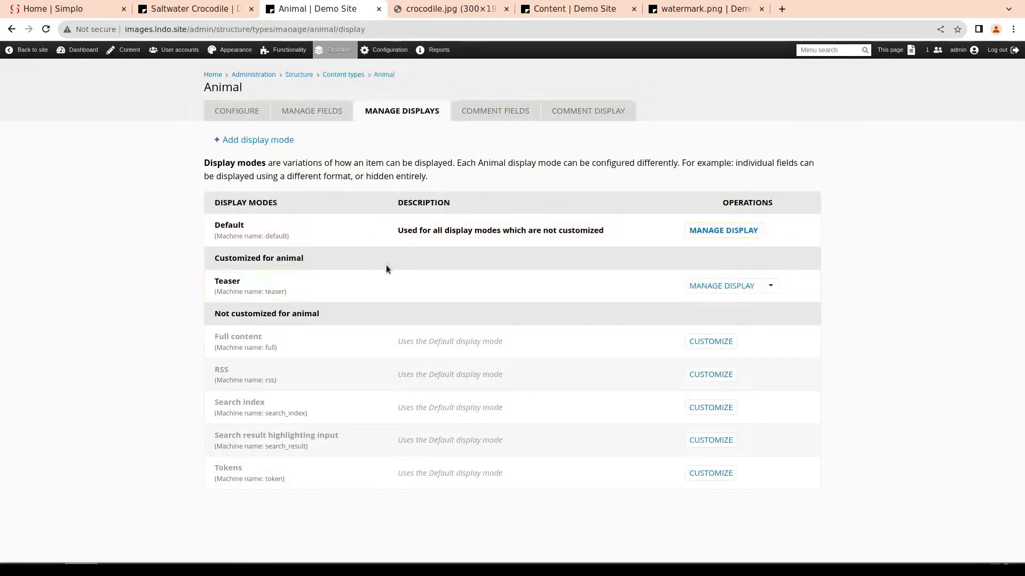
{"action": "left_click", "coordinate": [723, 231]}
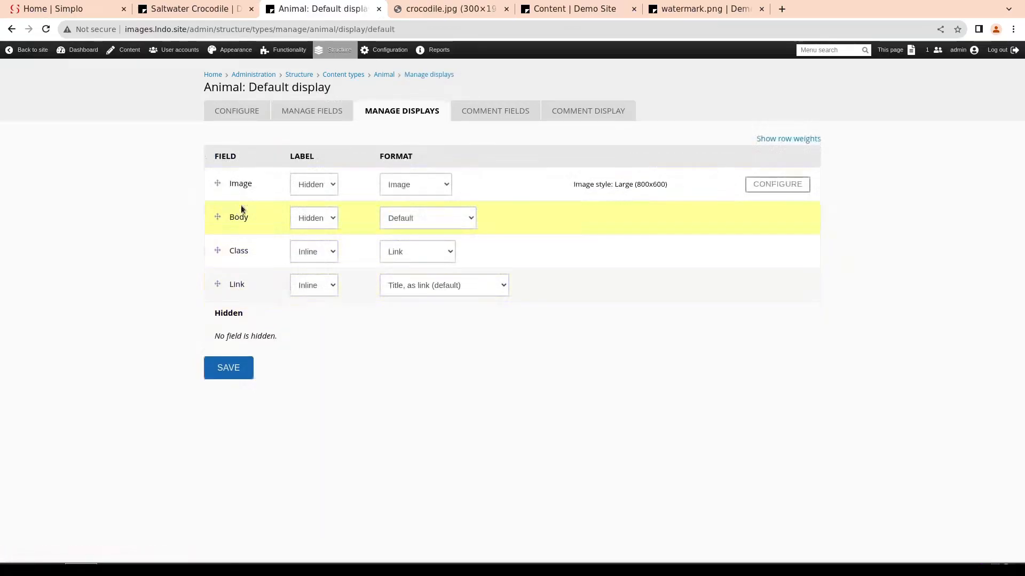
{"action": "left_click", "coordinate": [776, 184]}
{"action": "left_click", "coordinate": [424, 220]}
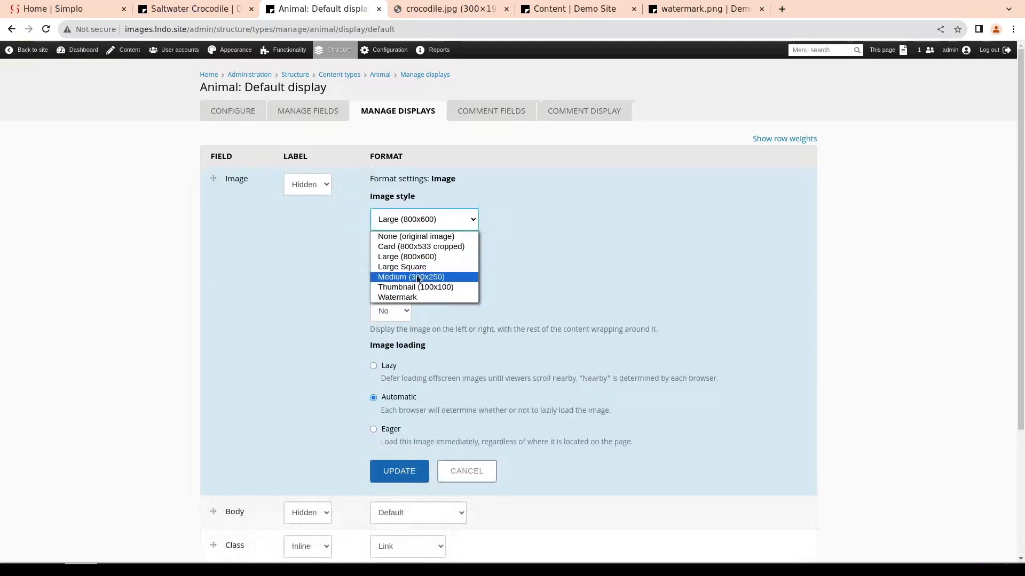
{"action": "left_click", "coordinate": [415, 295]}
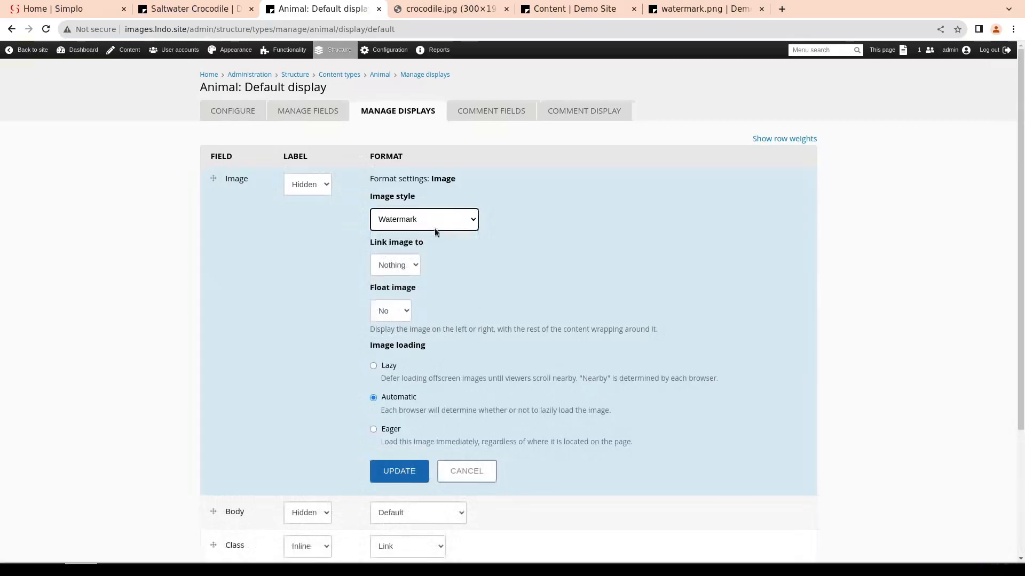
{"action": "left_click", "coordinate": [398, 472]}
{"action": "left_click", "coordinate": [230, 369]}
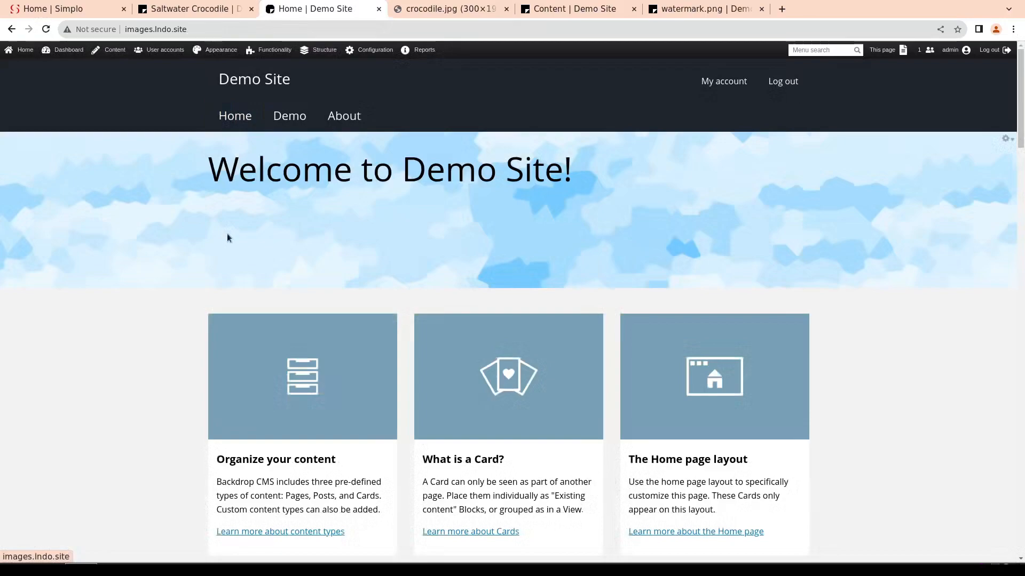
Open the Bald Eagle page from the site's home page and examine the watermark on its image
{"action": "scroll", "coordinate": [308, 324], "scroll_direction": "down", "scroll_amount": 10}
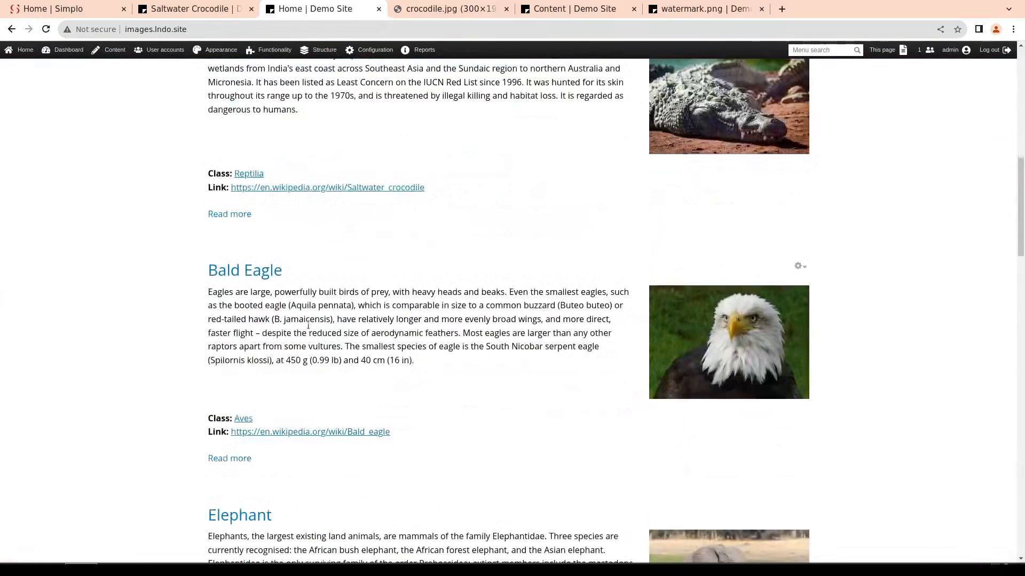
{"action": "left_click", "coordinate": [248, 269]}
{"action": "scroll", "coordinate": [362, 277], "scroll_direction": "down", "scroll_amount": 5}
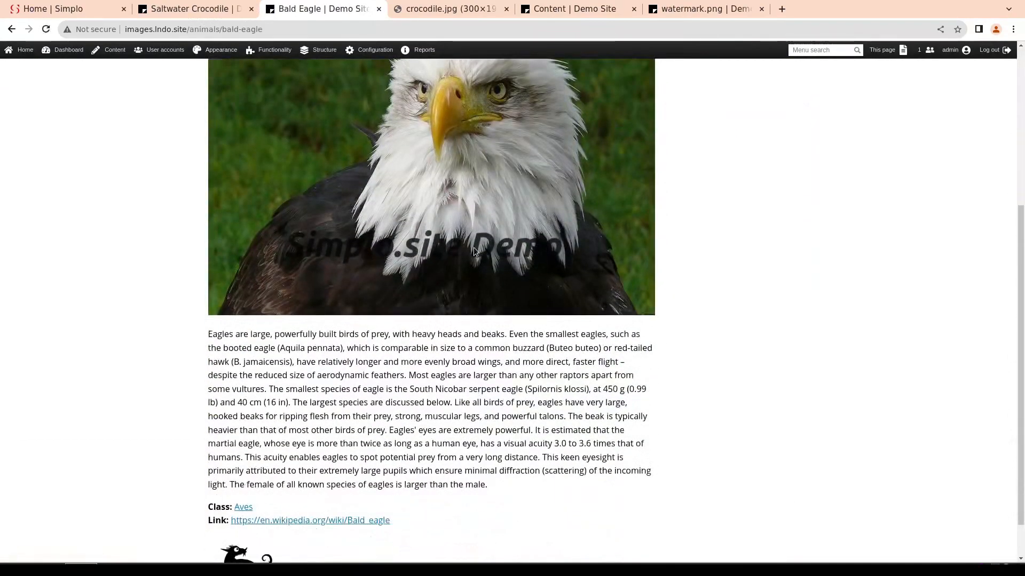
{"action": "scroll", "coordinate": [466, 375], "scroll_direction": "up", "scroll_amount": 5}
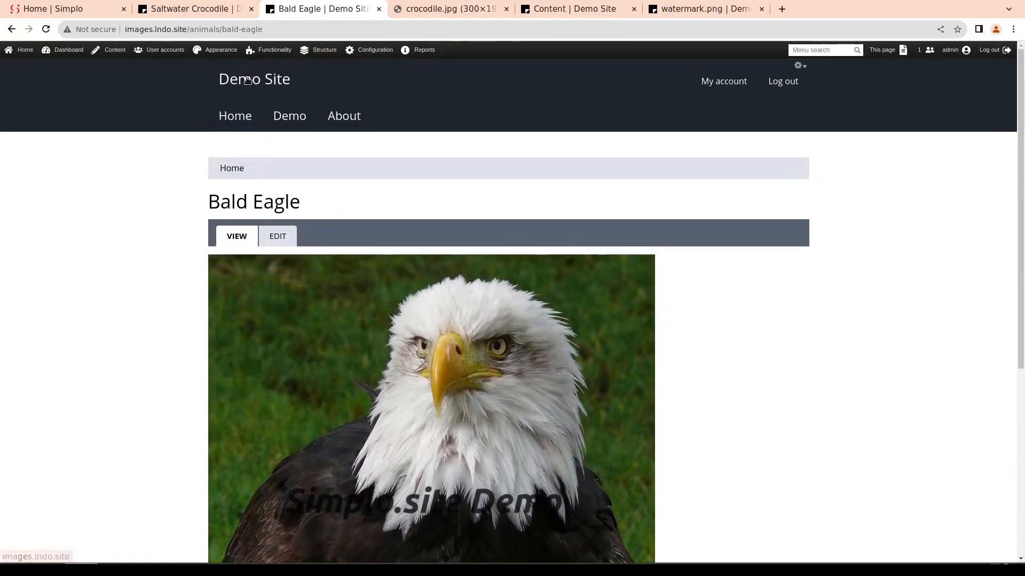
Open the Giraffe page from the home page and examine how the watermark fits its image
{"action": "left_click", "coordinate": [234, 116]}
{"action": "scroll", "coordinate": [261, 165], "scroll_direction": "down", "scroll_amount": 15}
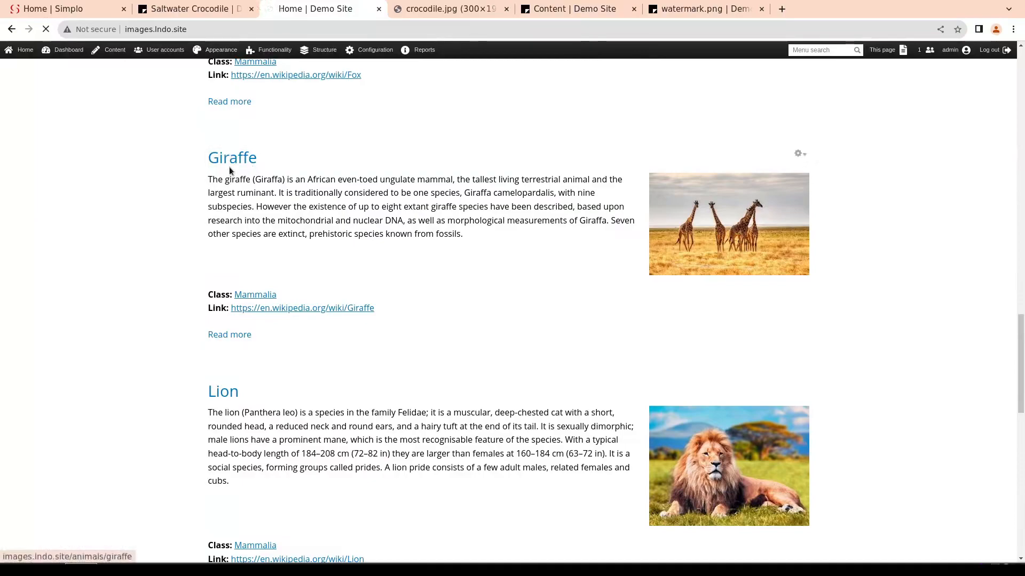
{"action": "left_click", "coordinate": [229, 160]}
{"action": "scroll", "coordinate": [328, 312], "scroll_direction": "down", "scroll_amount": 2}
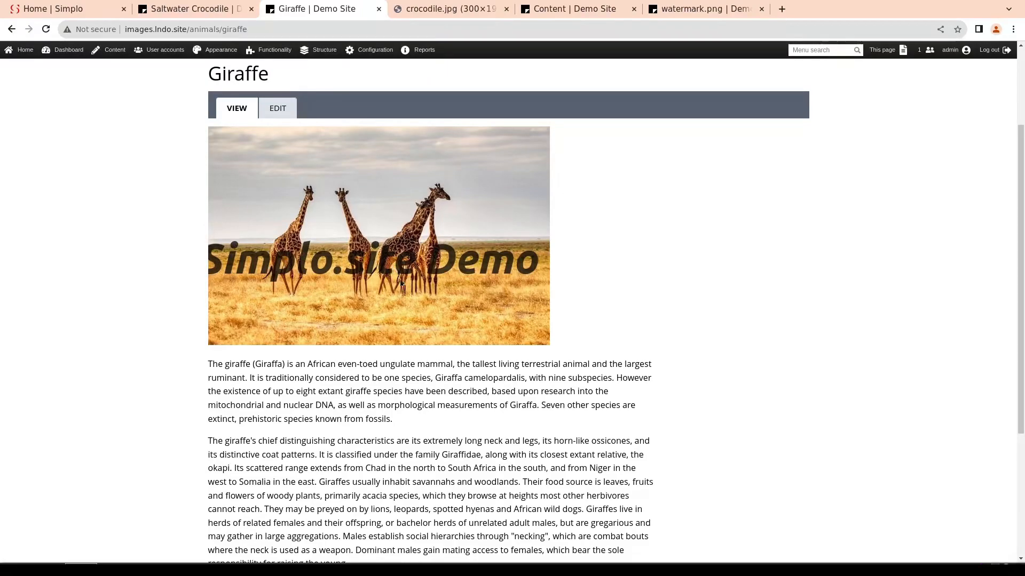
{"action": "scroll", "coordinate": [402, 327], "scroll_direction": "down", "scroll_amount": 4}
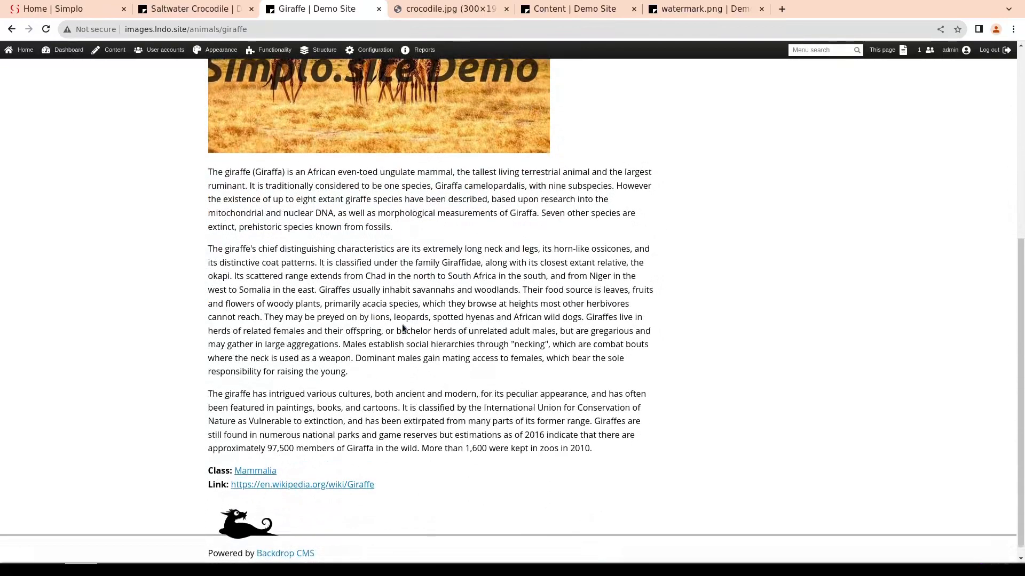
{"action": "scroll", "coordinate": [402, 327], "scroll_direction": "up", "scroll_amount": 6}
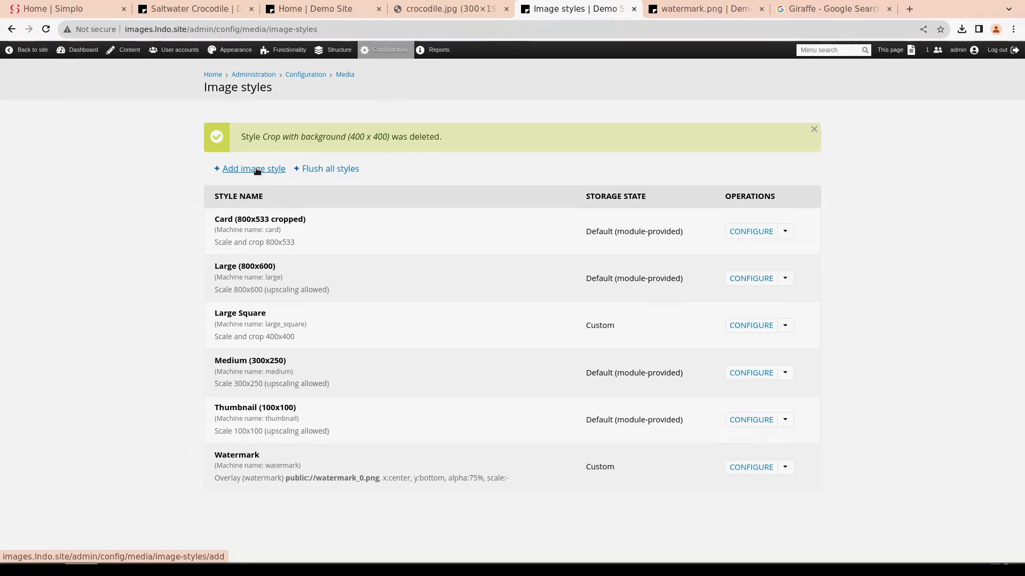
Create a new image style named "Square (400 x 400) with background" and continue to its effects
{"action": "left_click", "coordinate": [257, 170]}
{"action": "left_click", "coordinate": [258, 134]}
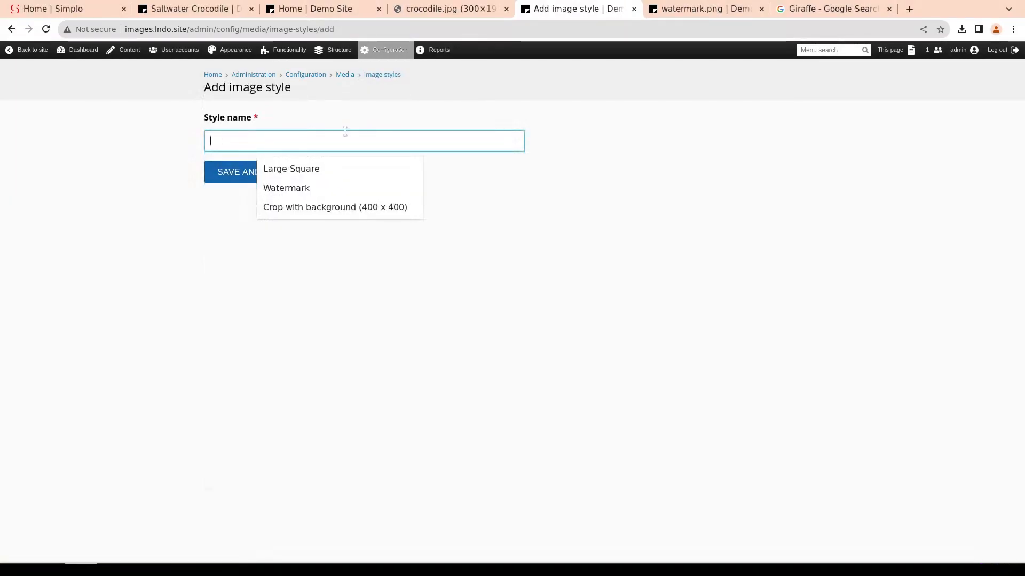
{"action": "type", "text": "Squa"}
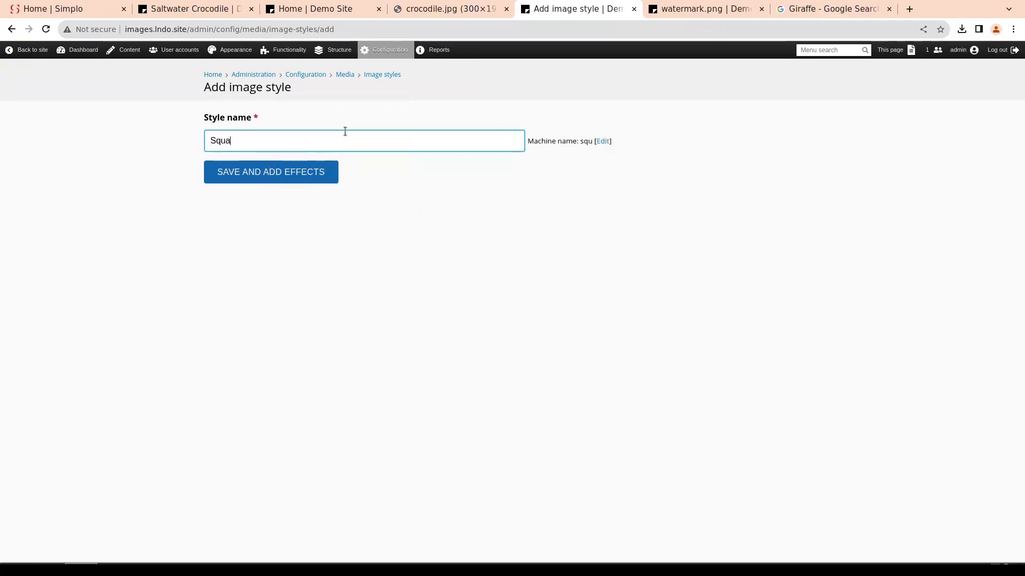
{"action": "type", "text": "re (400 x 400"}
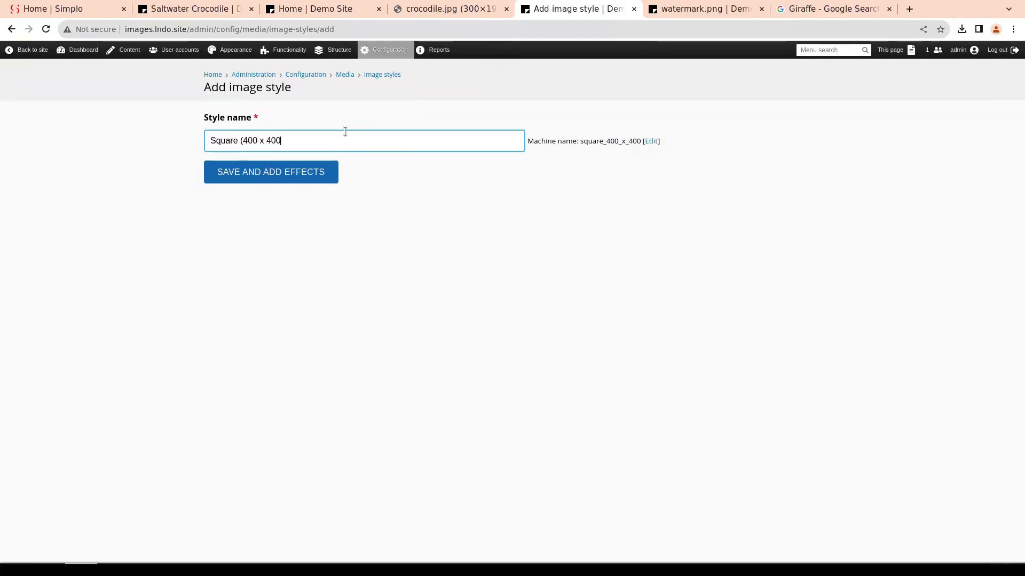
{"action": "type", "text": ") with backgr"}
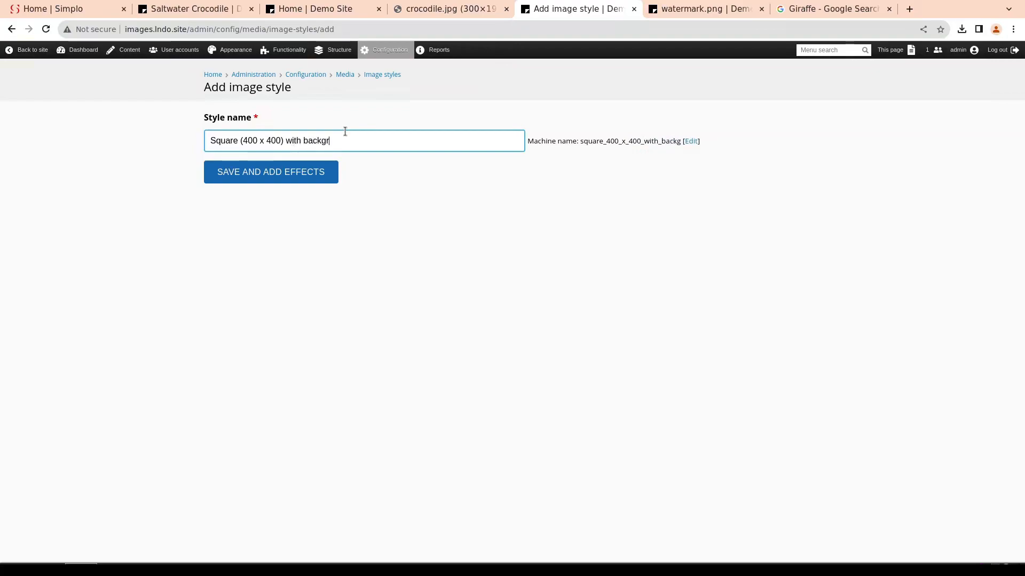
{"action": "type", "text": "ound"}
{"action": "left_click", "coordinate": [295, 173]}
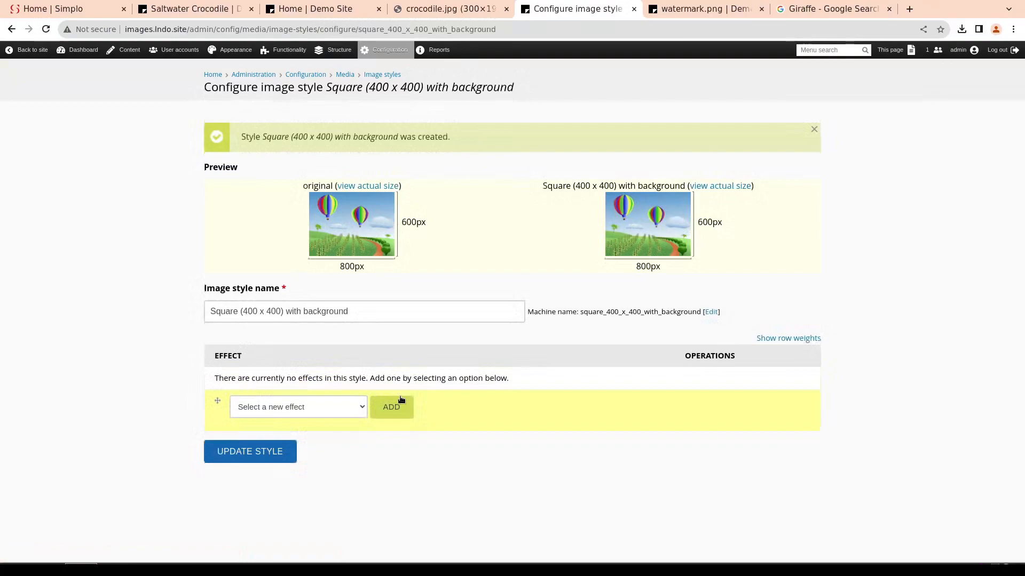
Add a Scale effect with width 400 and height 400 pixels, without upscaling, and save the style
{"action": "left_click", "coordinate": [363, 407]}
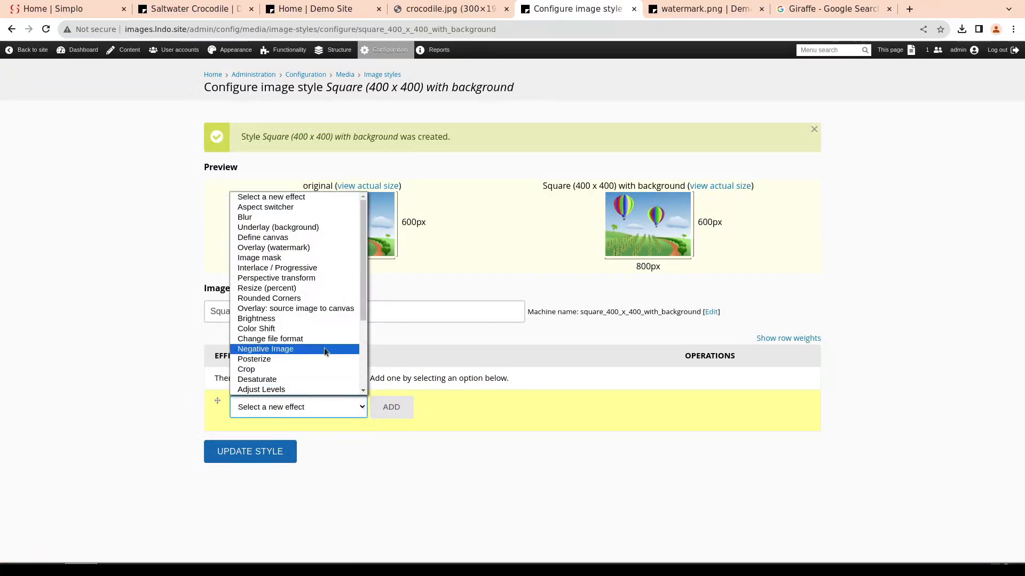
{"action": "scroll", "coordinate": [324, 347], "scroll_direction": "down", "scroll_amount": 4}
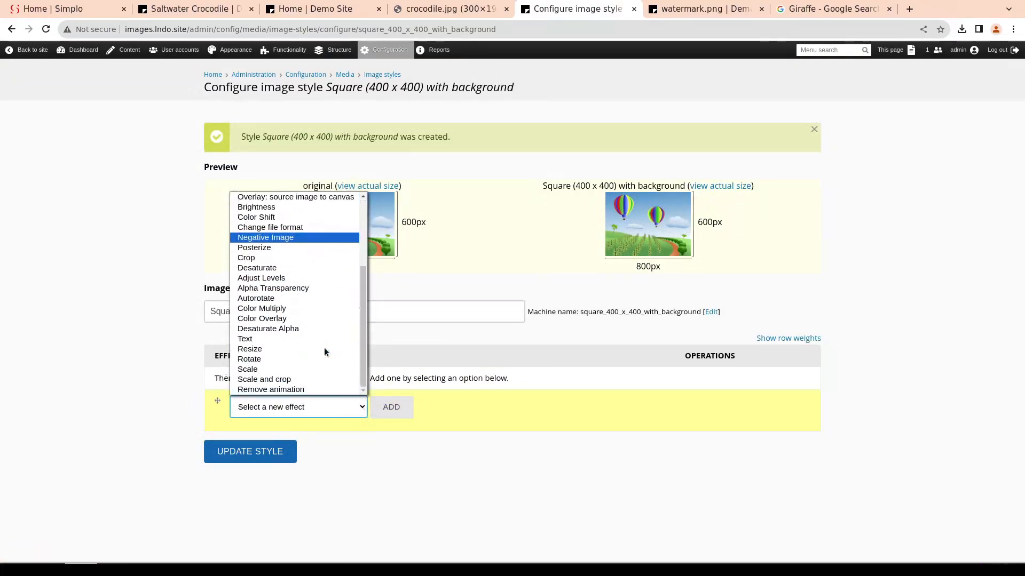
{"action": "left_click", "coordinate": [274, 369]}
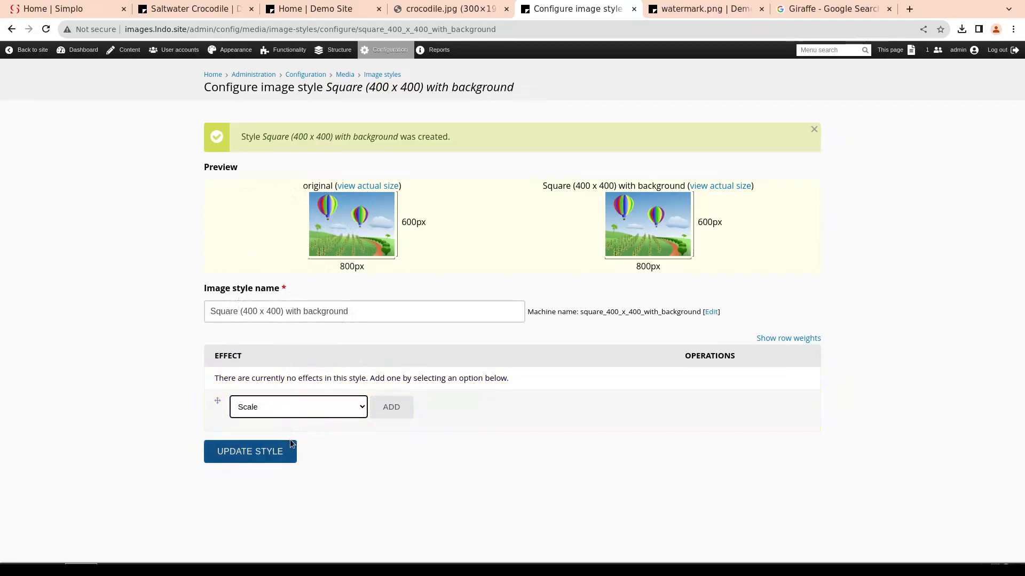
{"action": "left_click", "coordinate": [392, 409]}
{"action": "left_click", "coordinate": [252, 144]}
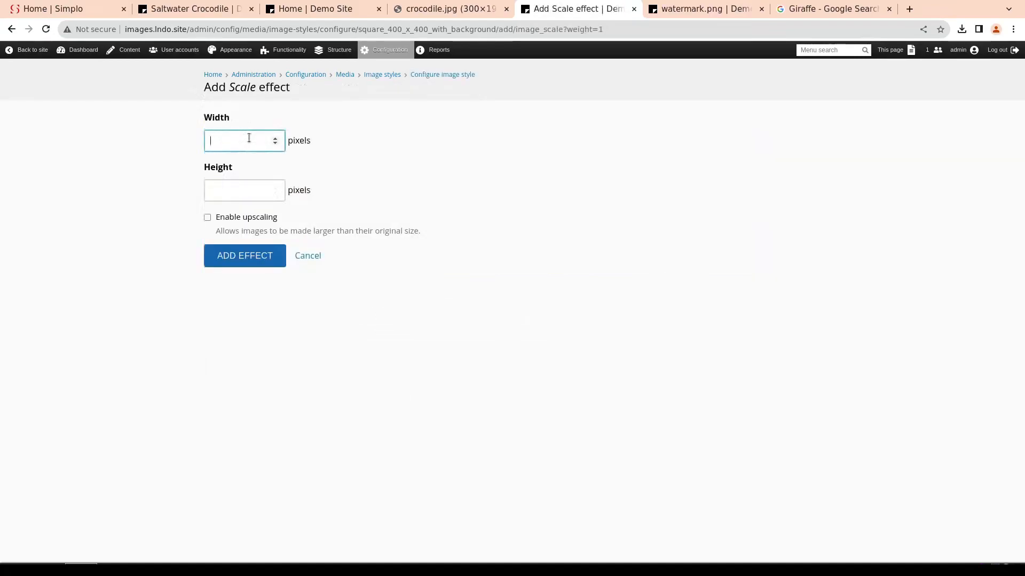
{"action": "type", "text": "400"}
{"action": "key", "text": "Tab"}
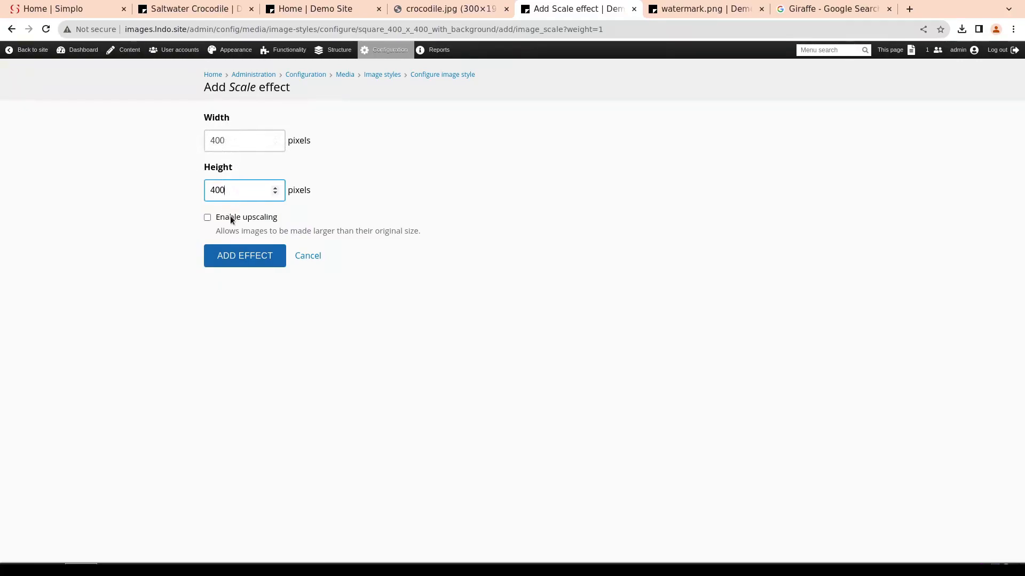
{"action": "left_click", "coordinate": [242, 257]}
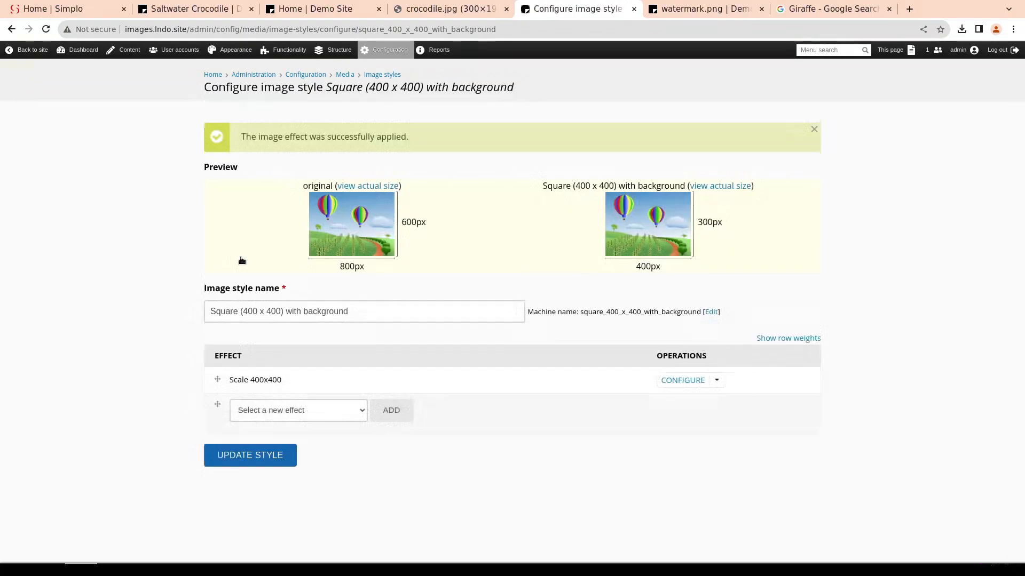
{"action": "left_click", "coordinate": [256, 459]}
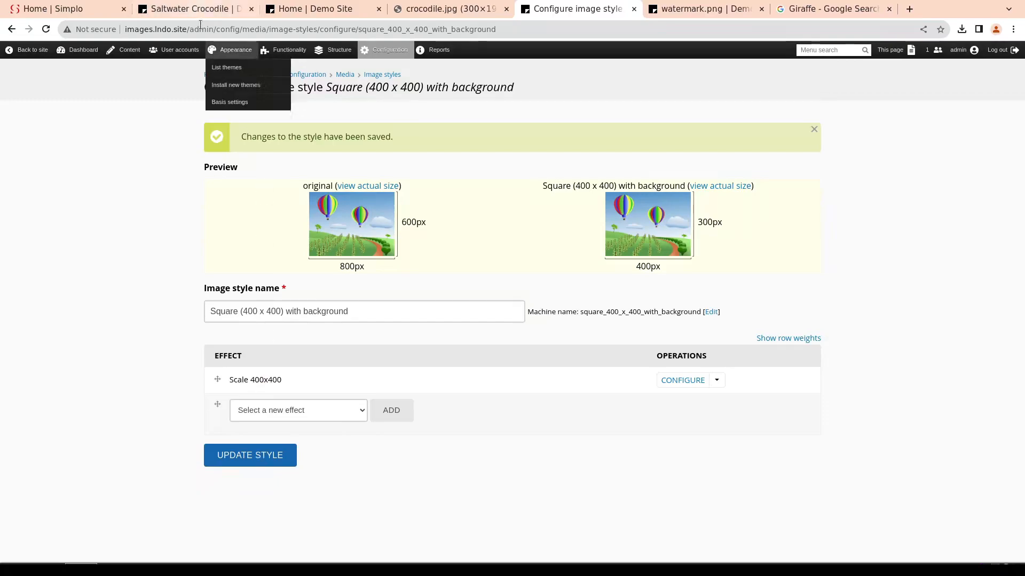
Set the image style of the Animal content type's Teaser display image to "Square (400 x 400) with background" and save the display
{"action": "mouse_move", "coordinate": [333, 50]}
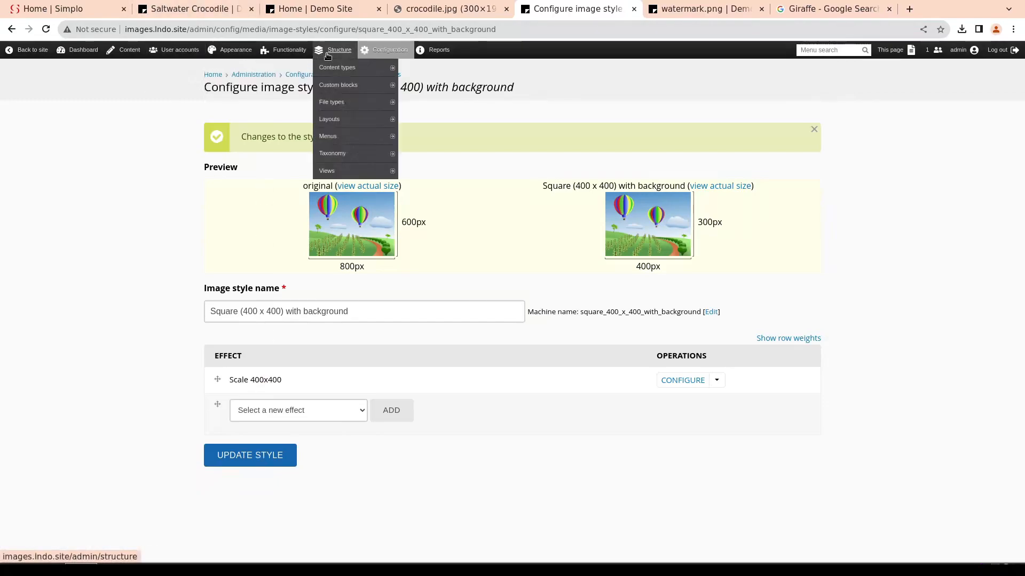
{"action": "mouse_move", "coordinate": [335, 92]}
{"action": "mouse_move", "coordinate": [352, 68]}
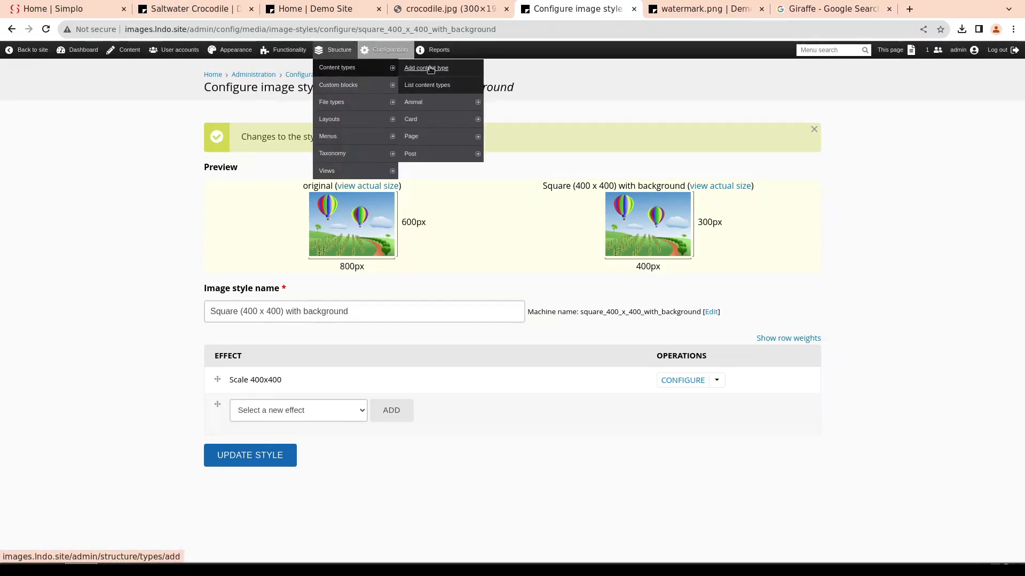
{"action": "left_click", "coordinate": [489, 137]}
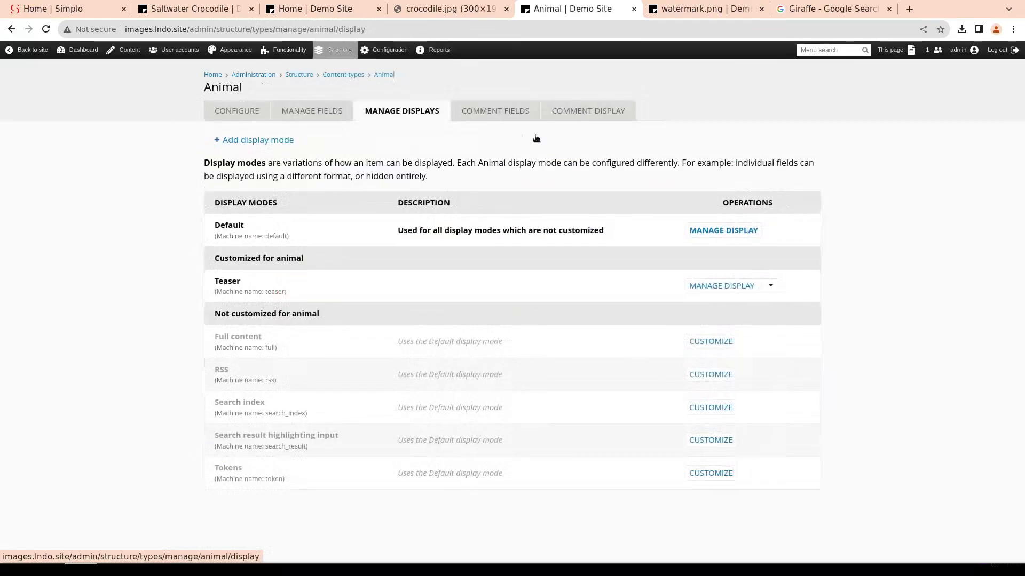
{"action": "left_click", "coordinate": [729, 285]}
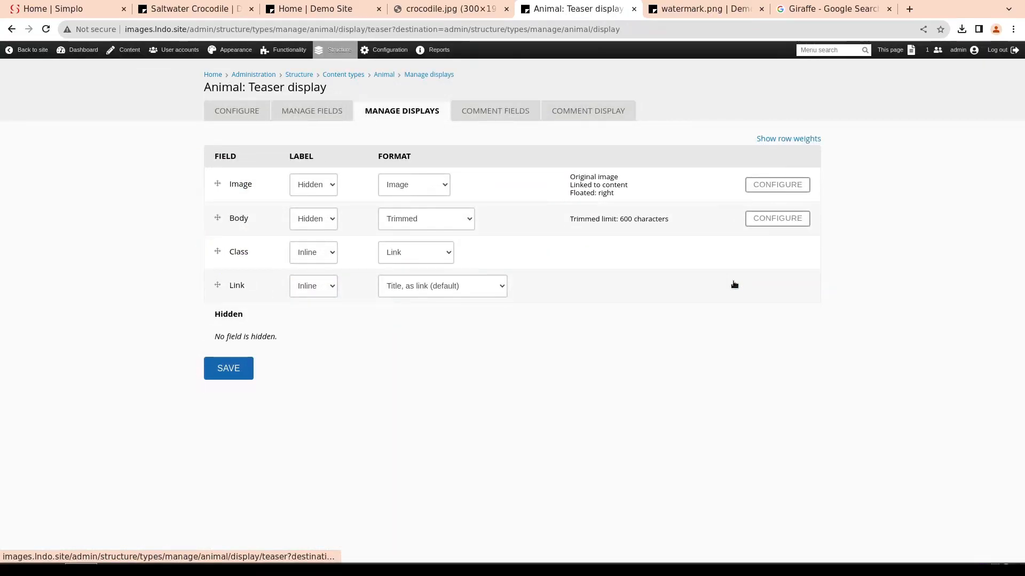
{"action": "left_click", "coordinate": [777, 185]}
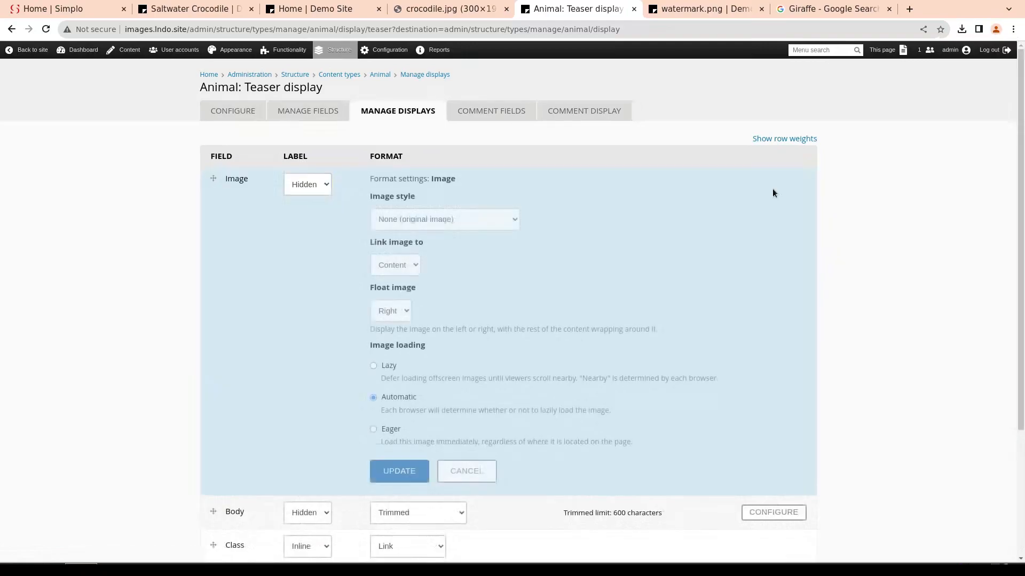
{"action": "left_click", "coordinate": [454, 214]}
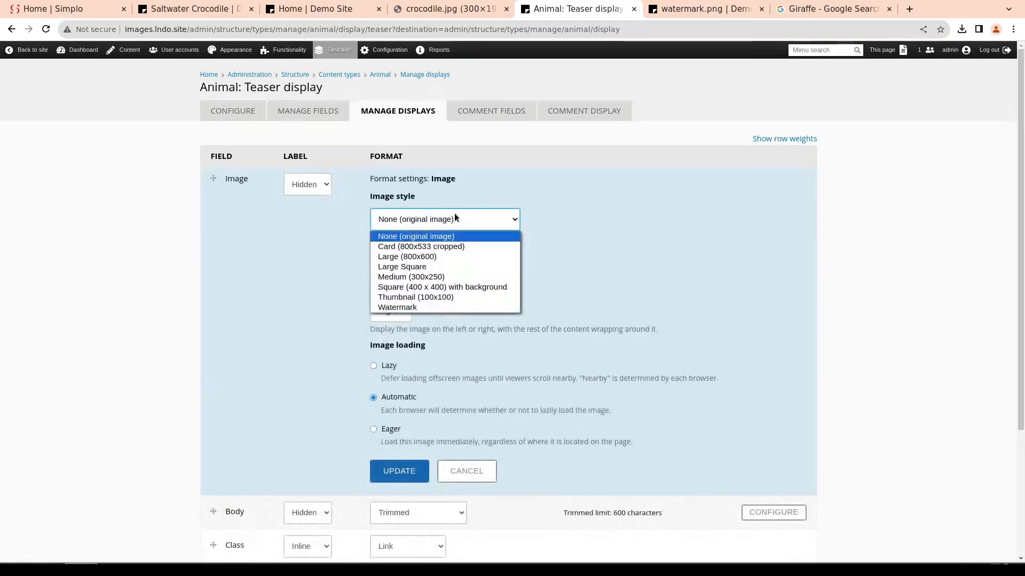
{"action": "left_click", "coordinate": [471, 288]}
{"action": "left_click", "coordinate": [408, 471]}
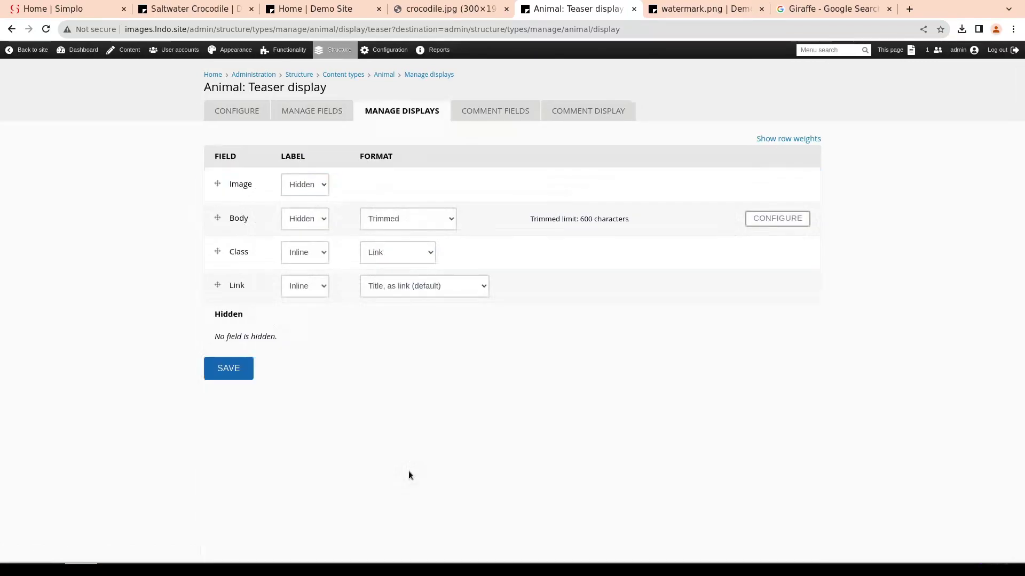
{"action": "left_click", "coordinate": [231, 377]}
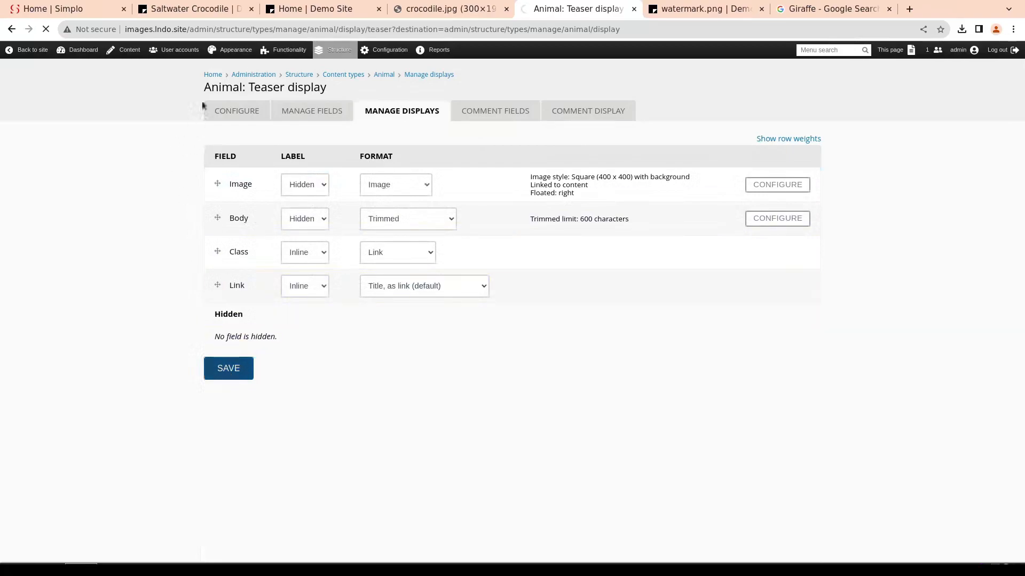
Open the site's home page and compare the sizes and proportions of the animal teaser images
{"action": "left_click", "coordinate": [212, 75]}
{"action": "scroll", "coordinate": [315, 315], "scroll_direction": "down", "scroll_amount": 5}
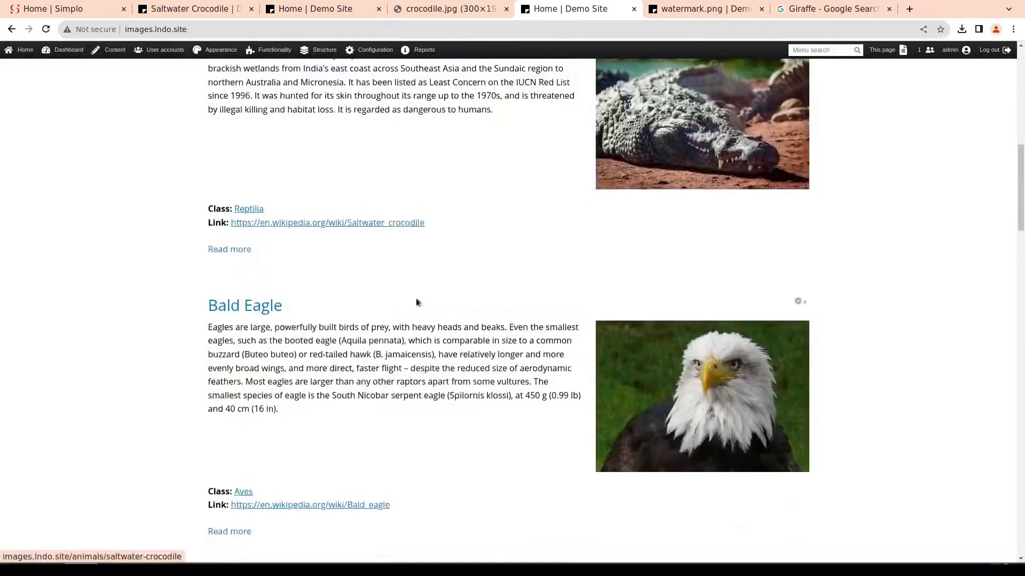
{"action": "scroll", "coordinate": [700, 239], "scroll_direction": "up", "scroll_amount": 2}
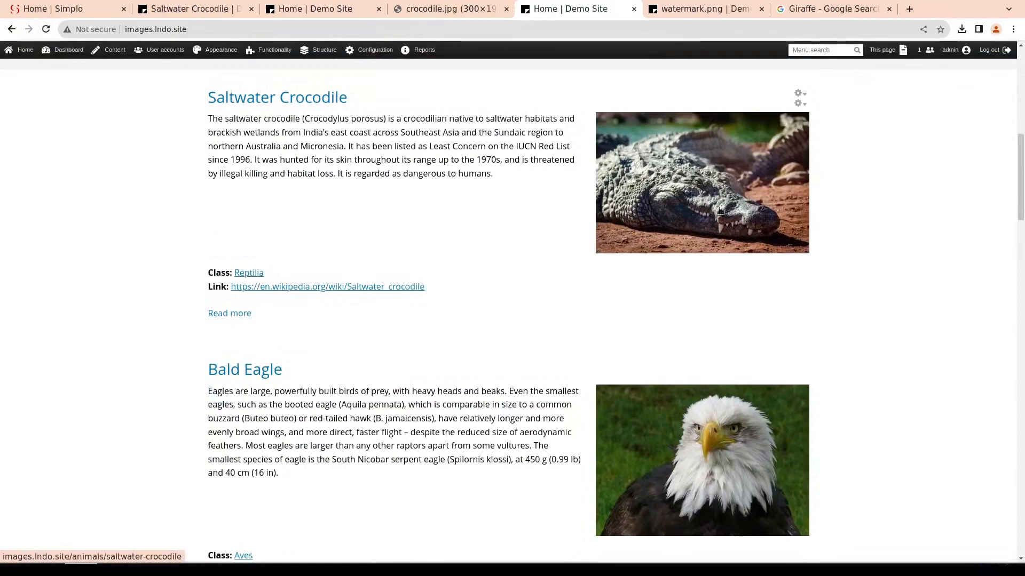
{"action": "scroll", "coordinate": [725, 203], "scroll_direction": "down", "scroll_amount": 4}
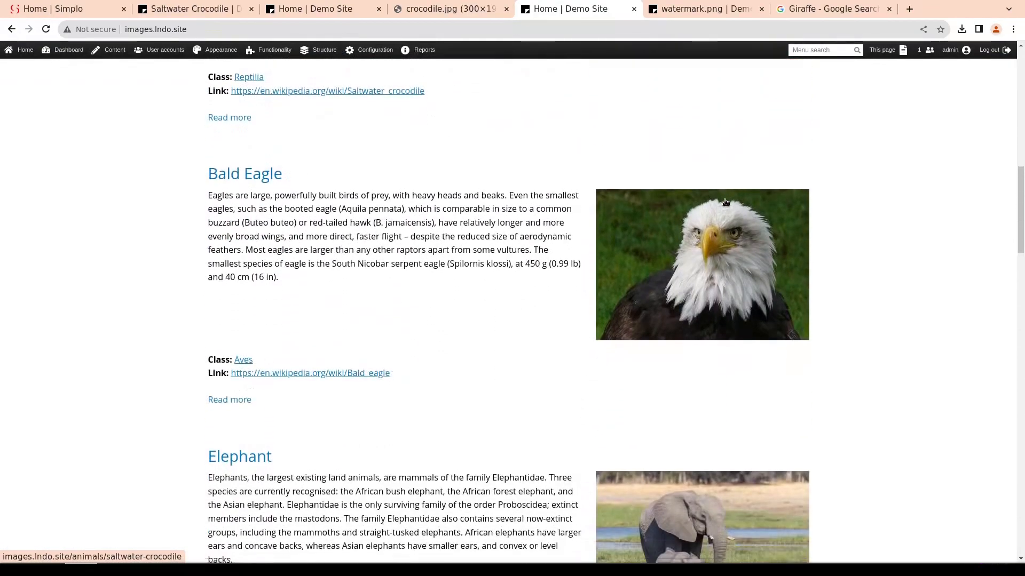
{"action": "scroll", "coordinate": [725, 202], "scroll_direction": "down", "scroll_amount": 3}
{"action": "scroll", "coordinate": [719, 181], "scroll_direction": "down", "scroll_amount": 6}
{"action": "scroll", "coordinate": [719, 181], "scroll_direction": "down", "scroll_amount": 5}
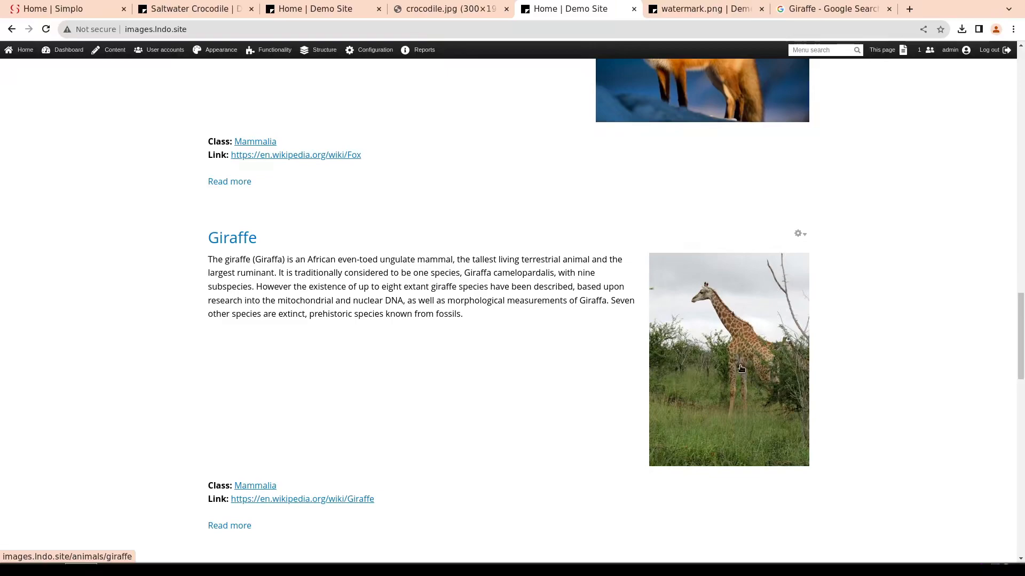
{"action": "scroll", "coordinate": [740, 368], "scroll_direction": "up", "scroll_amount": 6}
{"action": "scroll", "coordinate": [695, 377], "scroll_direction": "down", "scroll_amount": 12}
{"action": "scroll", "coordinate": [695, 376], "scroll_direction": "down", "scroll_amount": 8}
{"action": "scroll", "coordinate": [698, 263], "scroll_direction": "down", "scroll_amount": 3}
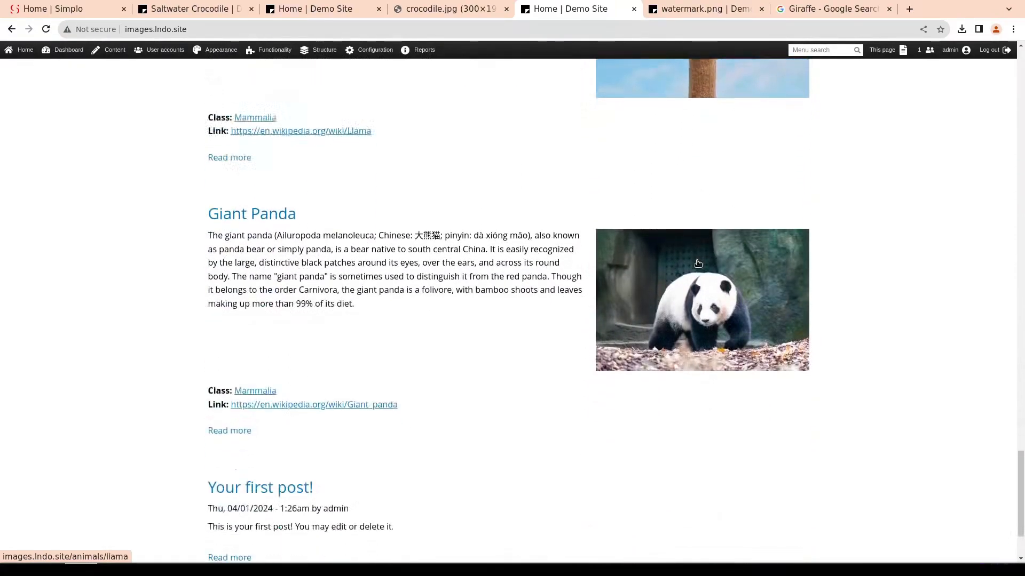
{"action": "scroll", "coordinate": [698, 263], "scroll_direction": "up", "scroll_amount": 15}
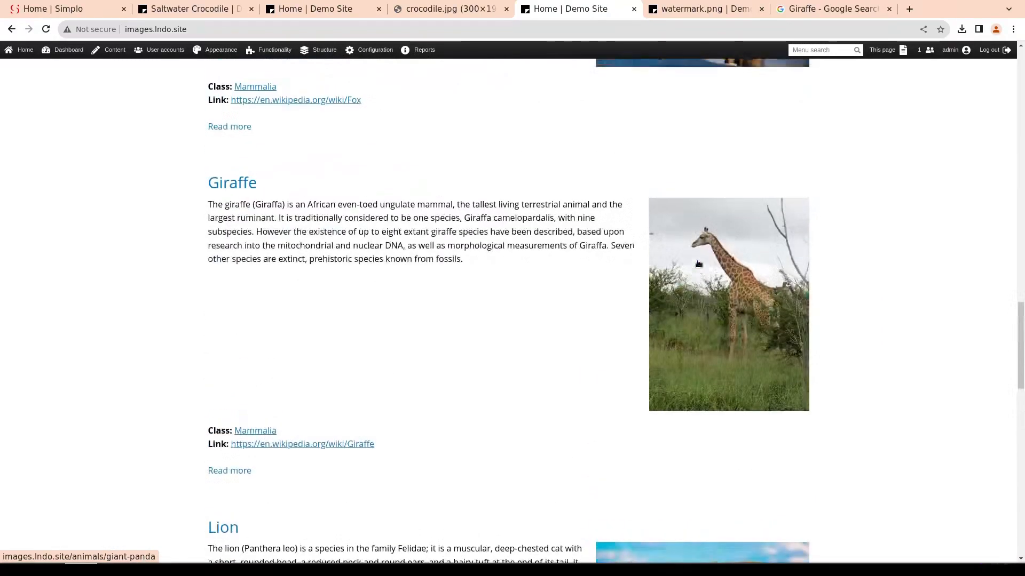
{"action": "scroll", "coordinate": [698, 263], "scroll_direction": "up", "scroll_amount": 10}
Start a Define canvas effect for the "Square (400 x 400) with background" image style and set its color to #0d0c0c
{"action": "mouse_move", "coordinate": [376, 49]}
{"action": "mouse_move", "coordinate": [385, 101]}
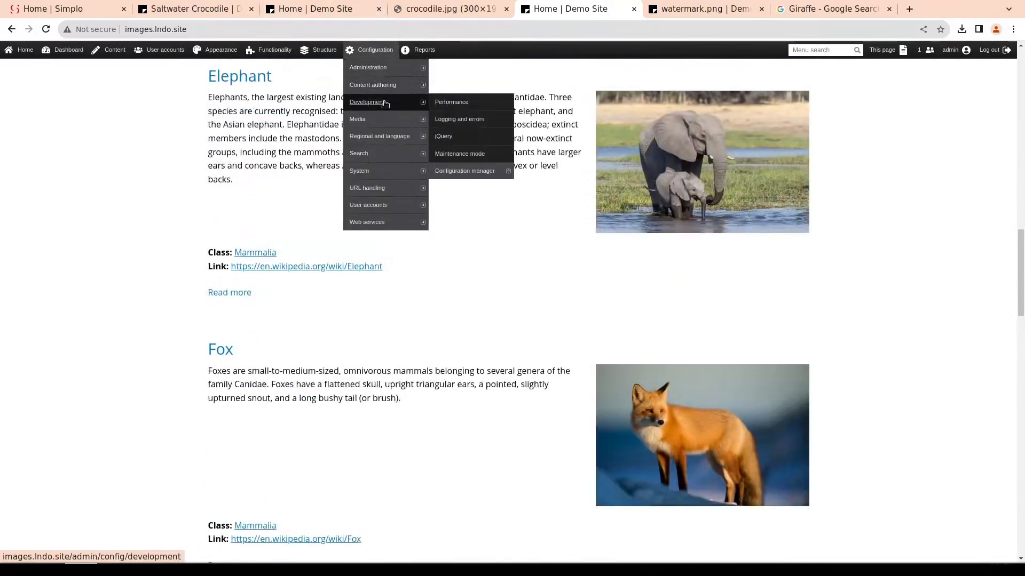
{"action": "left_click", "coordinate": [458, 136]}
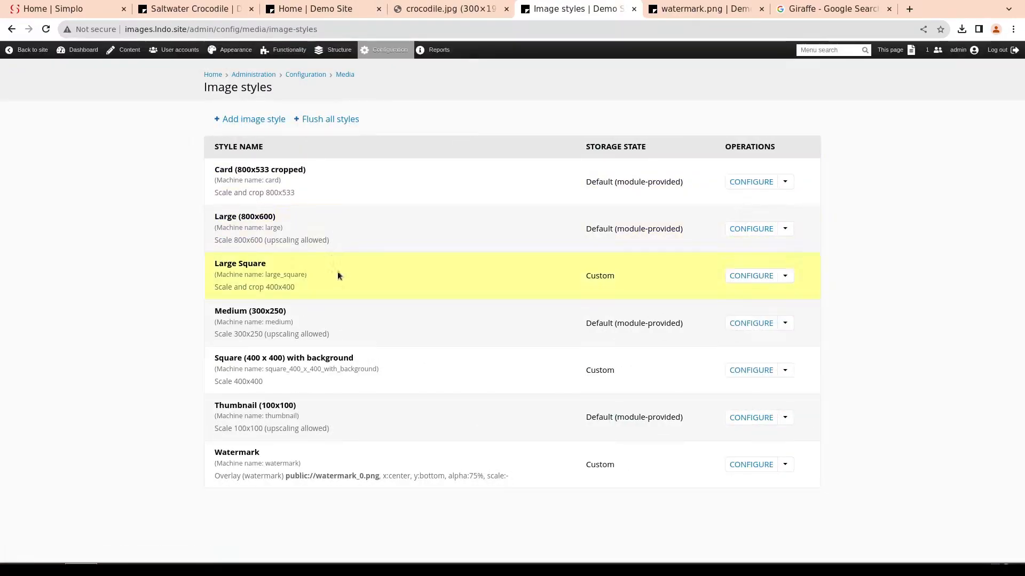
{"action": "left_click", "coordinate": [760, 372]}
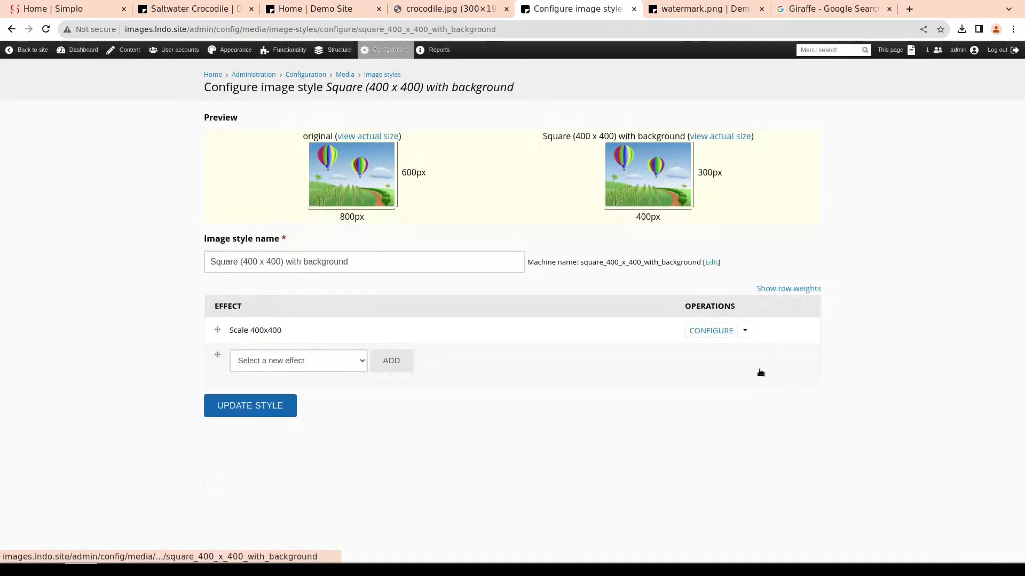
{"action": "left_click", "coordinate": [358, 362]}
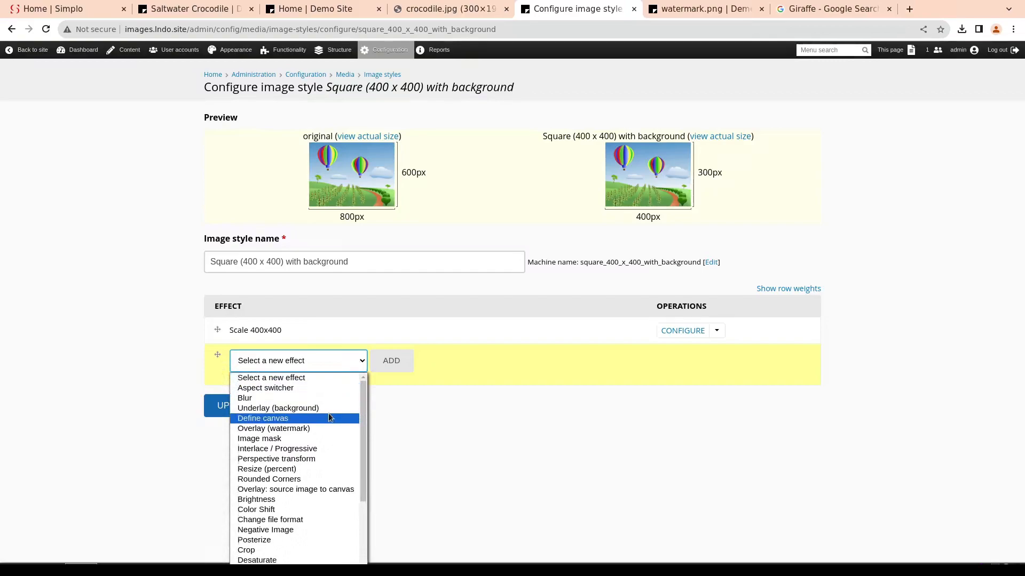
{"action": "left_click", "coordinate": [281, 420]}
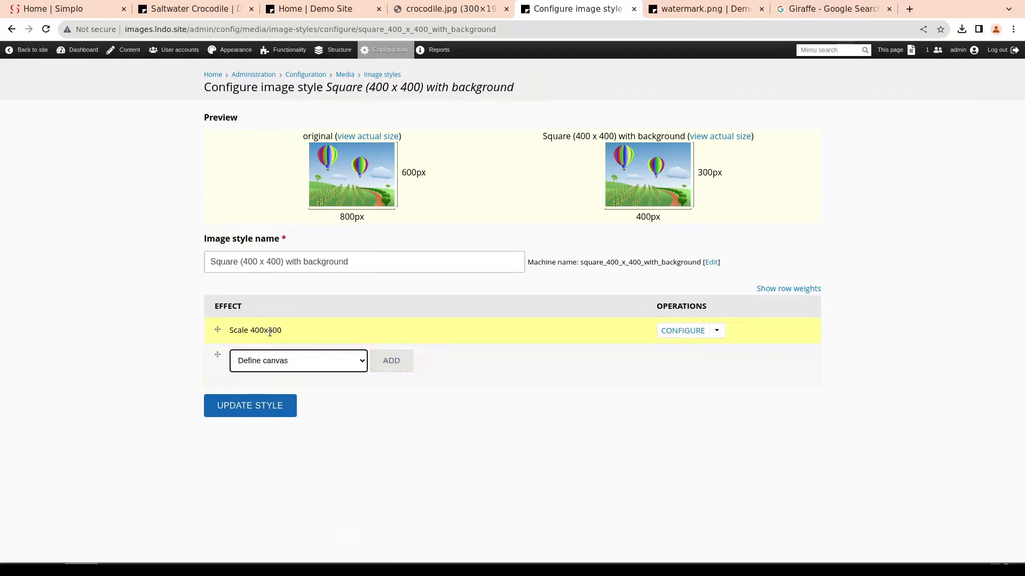
{"action": "left_click", "coordinate": [391, 360]}
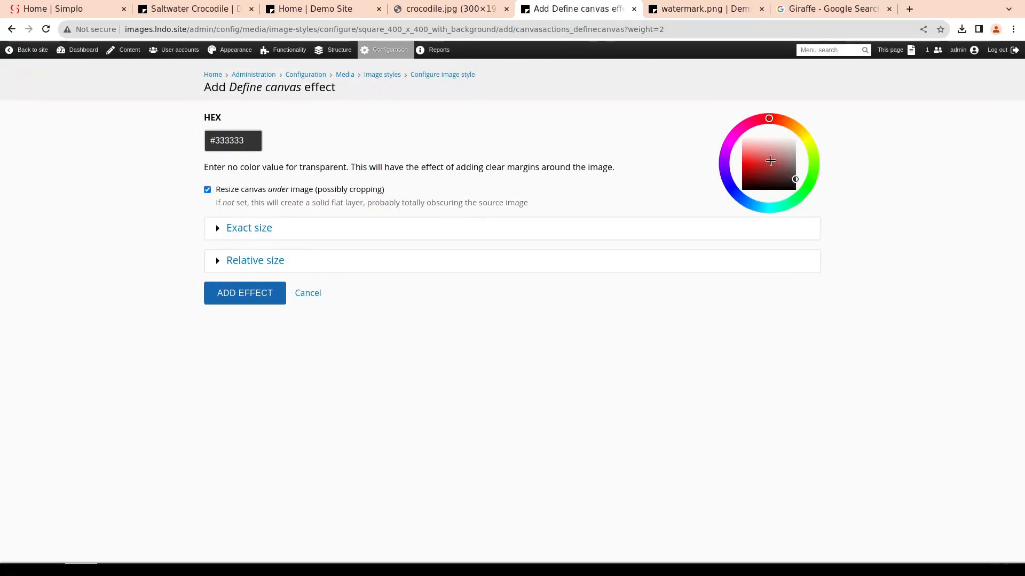
{"action": "left_click", "coordinate": [793, 187]}
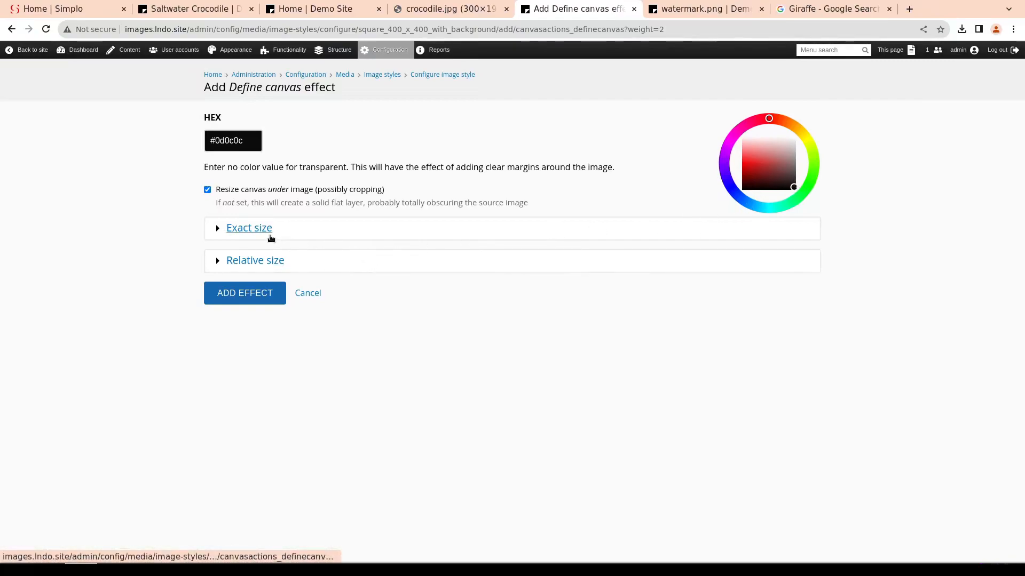
Set the canvas's exact size to width 400 and height 400, and add the effect to the style
{"action": "left_click", "coordinate": [255, 231]}
{"action": "left_click", "coordinate": [232, 297]}
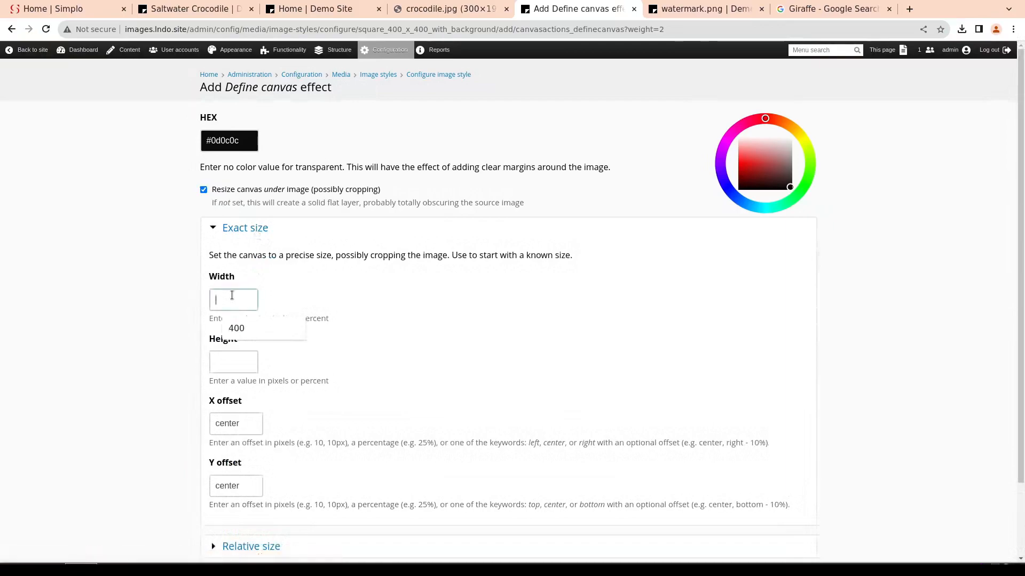
{"action": "type", "text": "400"}
{"action": "left_click", "coordinate": [222, 357]}
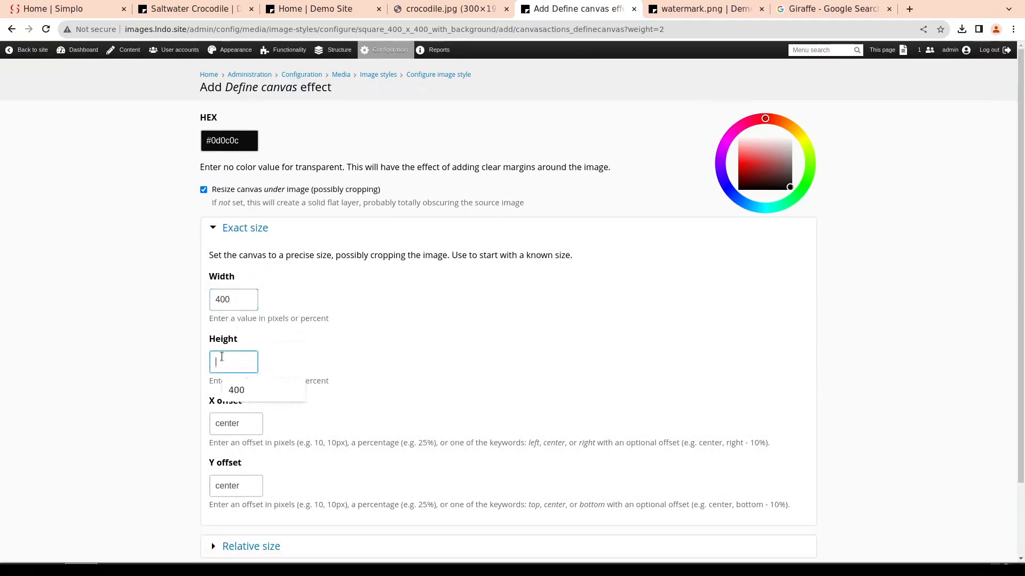
{"action": "type", "text": "400"}
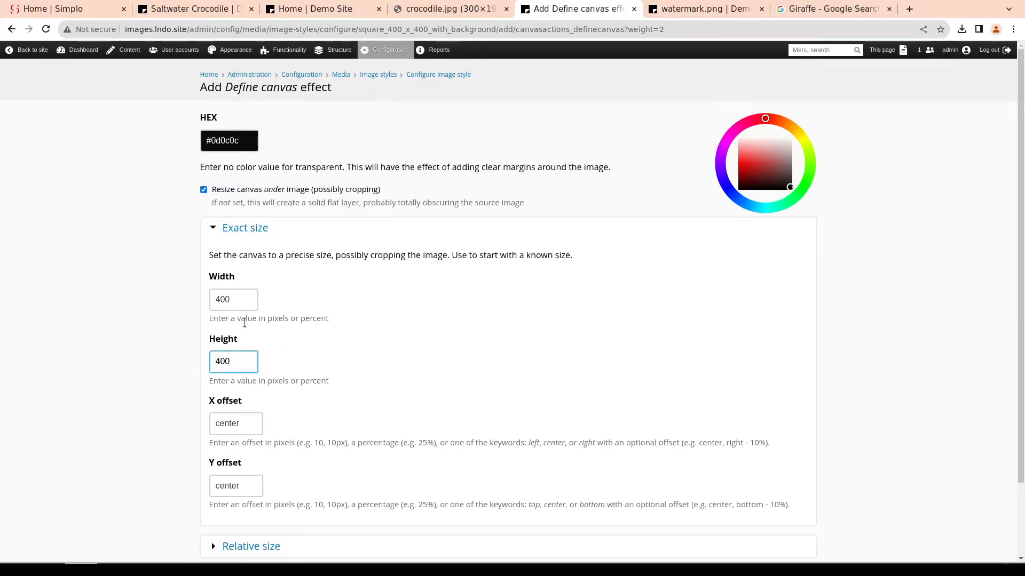
{"action": "scroll", "coordinate": [246, 323], "scroll_direction": "down", "scroll_amount": 1}
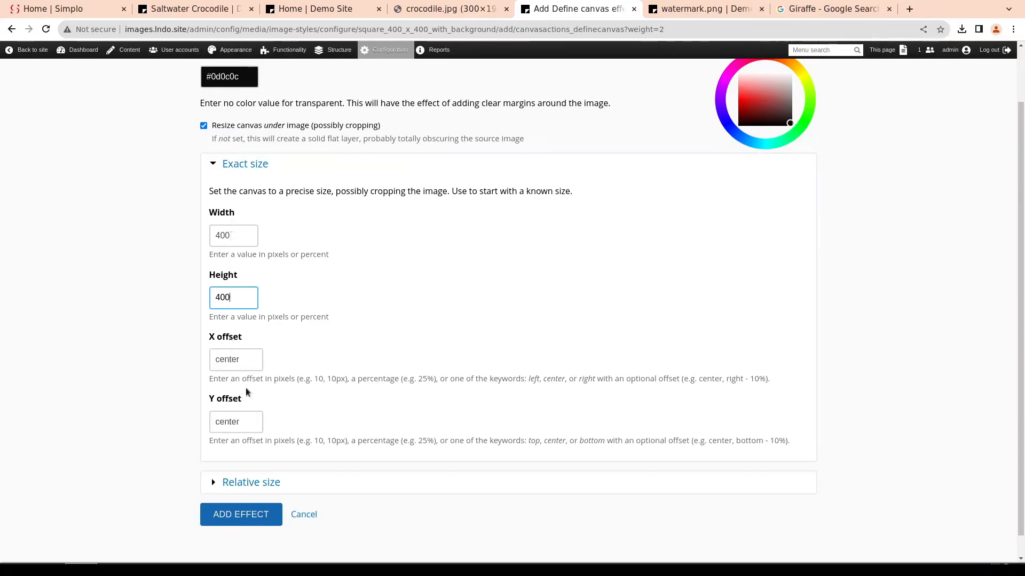
{"action": "scroll", "coordinate": [246, 393], "scroll_direction": "down", "scroll_amount": 1}
{"action": "left_click", "coordinate": [242, 496]}
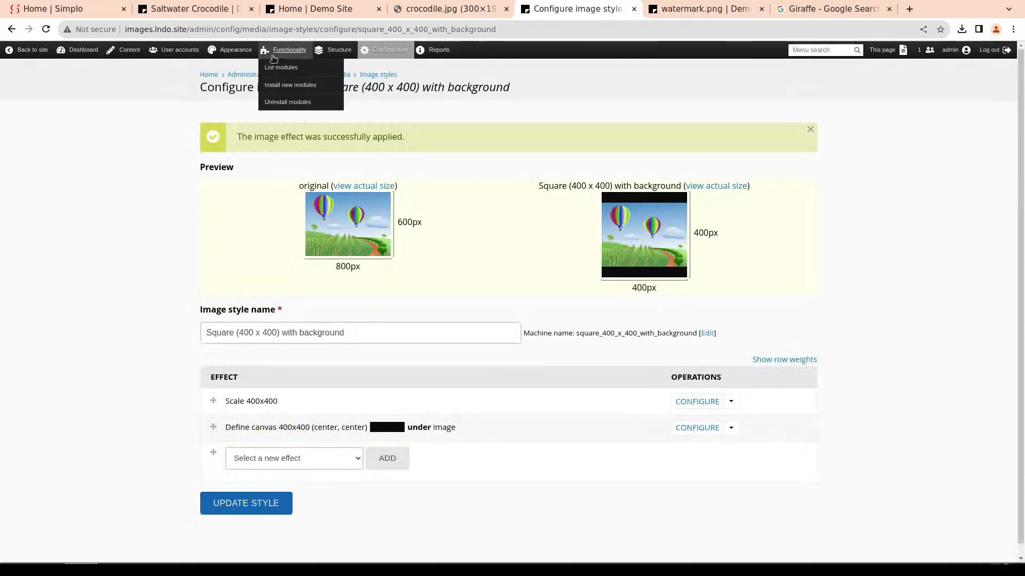
Open the home page and examine how the canvas background fills out the landscape and portrait animal teaser images
{"action": "left_click", "coordinate": [206, 74]}
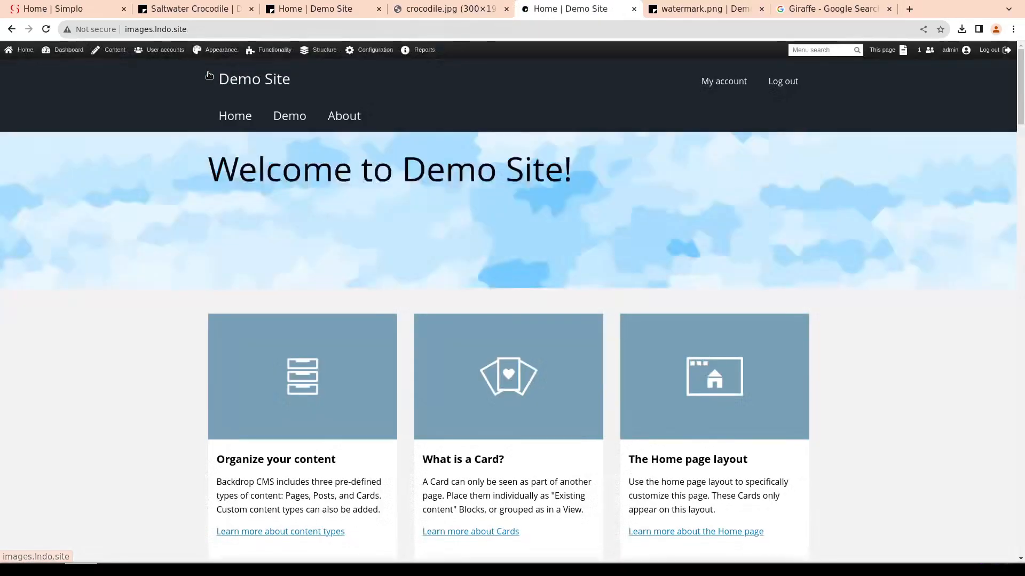
{"action": "scroll", "coordinate": [379, 311], "scroll_direction": "down", "scroll_amount": 8}
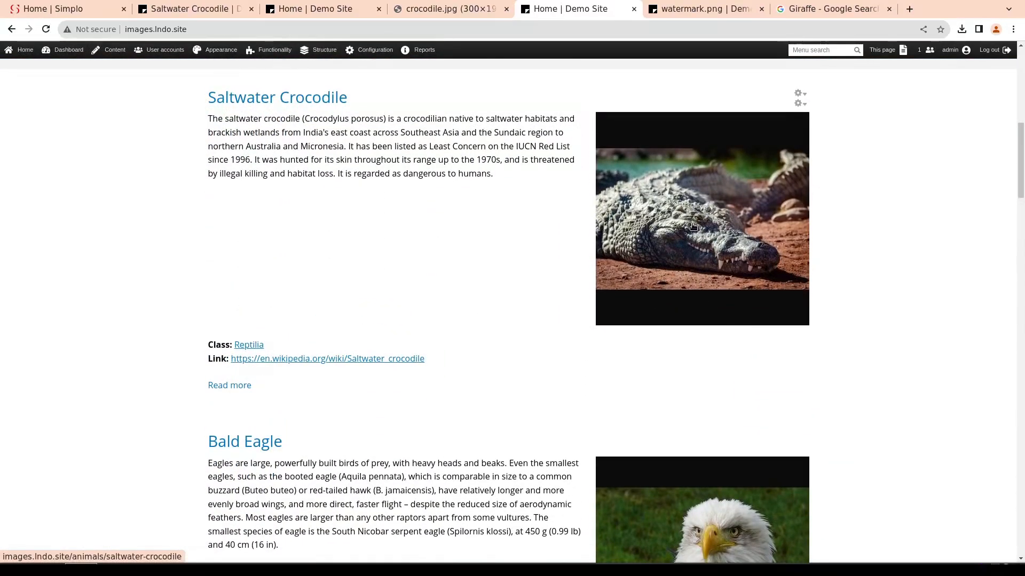
{"action": "scroll", "coordinate": [706, 134], "scroll_direction": "down", "scroll_amount": 7}
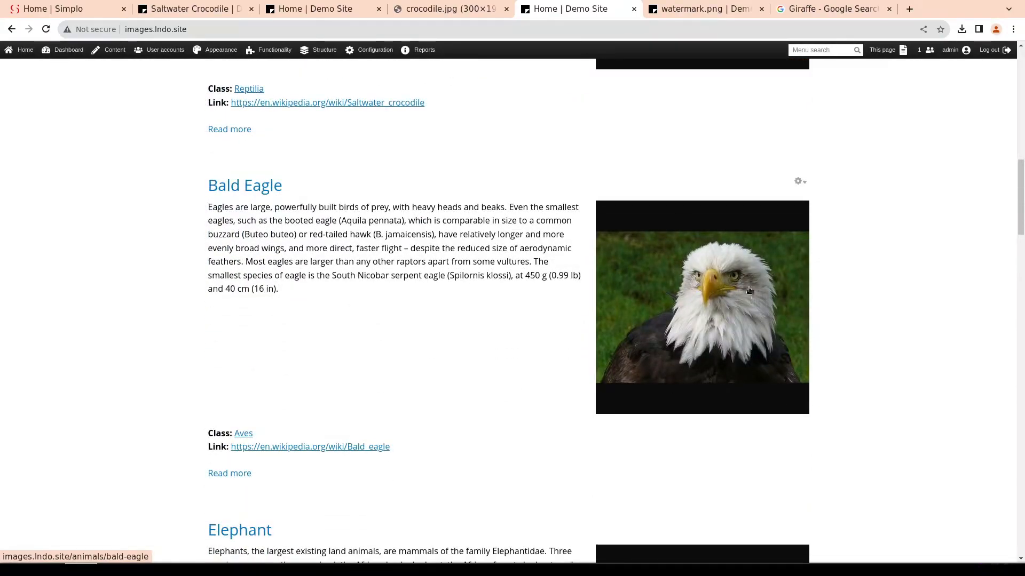
{"action": "scroll", "coordinate": [713, 340], "scroll_direction": "down", "scroll_amount": 2}
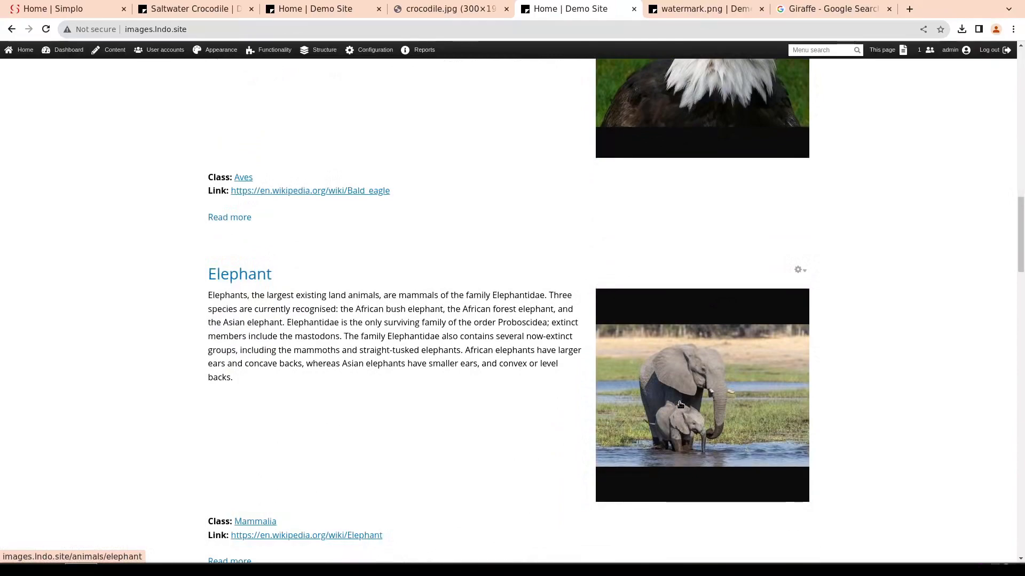
{"action": "scroll", "coordinate": [679, 404], "scroll_direction": "down", "scroll_amount": 2}
{"action": "scroll", "coordinate": [704, 109], "scroll_direction": "down", "scroll_amount": 1}
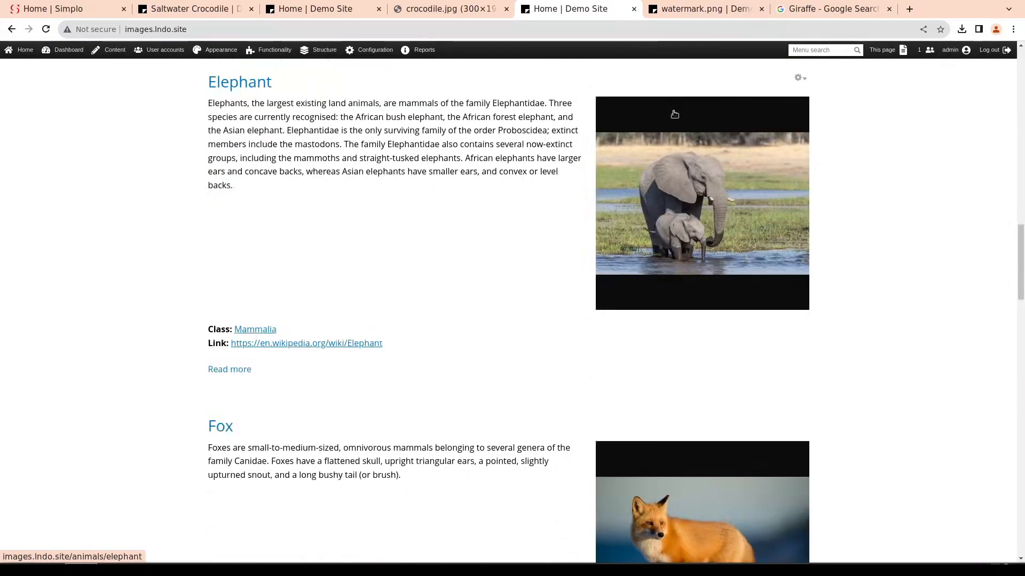
{"action": "scroll", "coordinate": [675, 123], "scroll_direction": "down", "scroll_amount": 9}
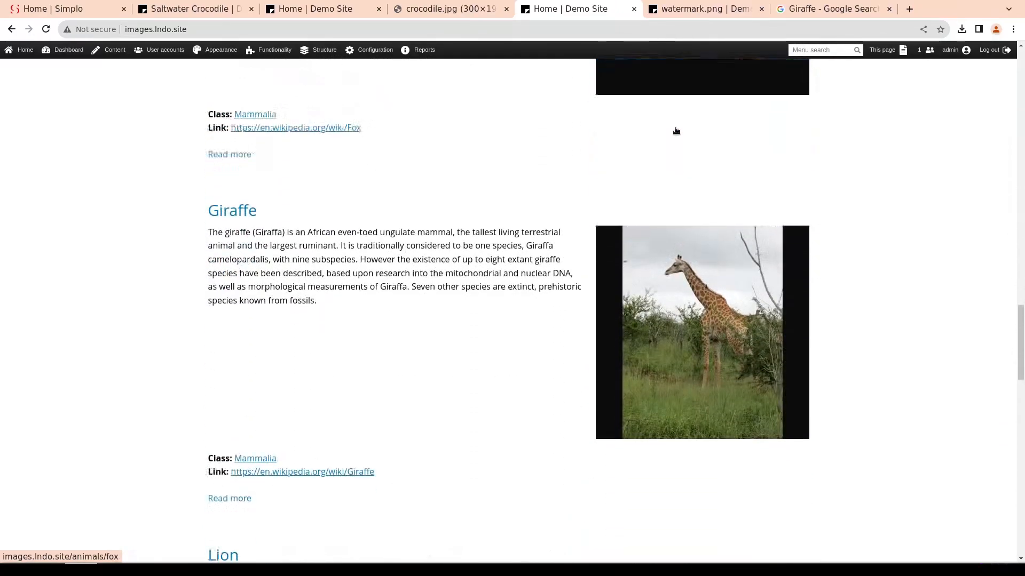
{"action": "scroll", "coordinate": [711, 310], "scroll_direction": "down", "scroll_amount": 15}
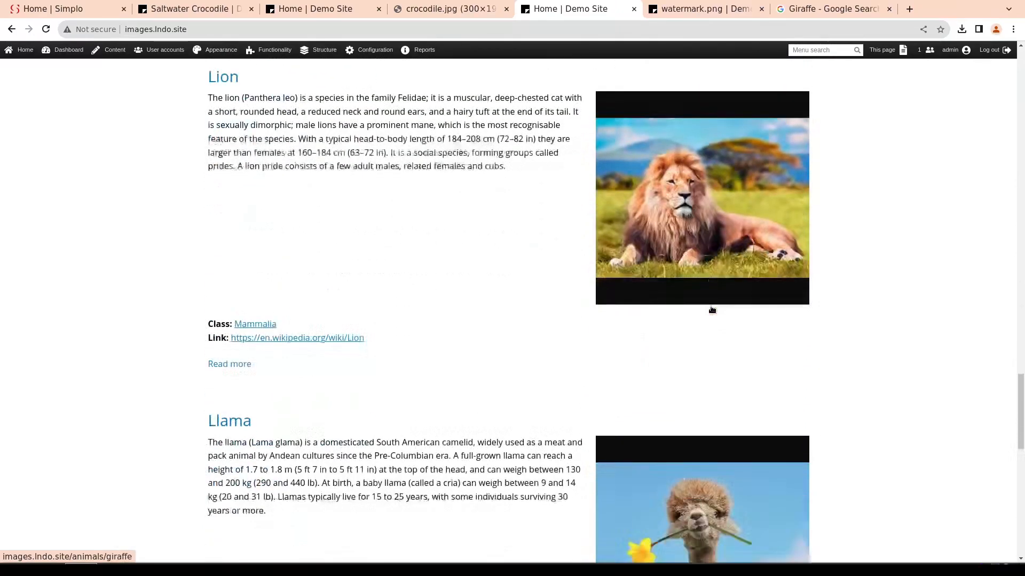
{"action": "scroll", "coordinate": [710, 306], "scroll_direction": "up", "scroll_amount": 2}
{"action": "scroll", "coordinate": [709, 223], "scroll_direction": "up", "scroll_amount": 2}
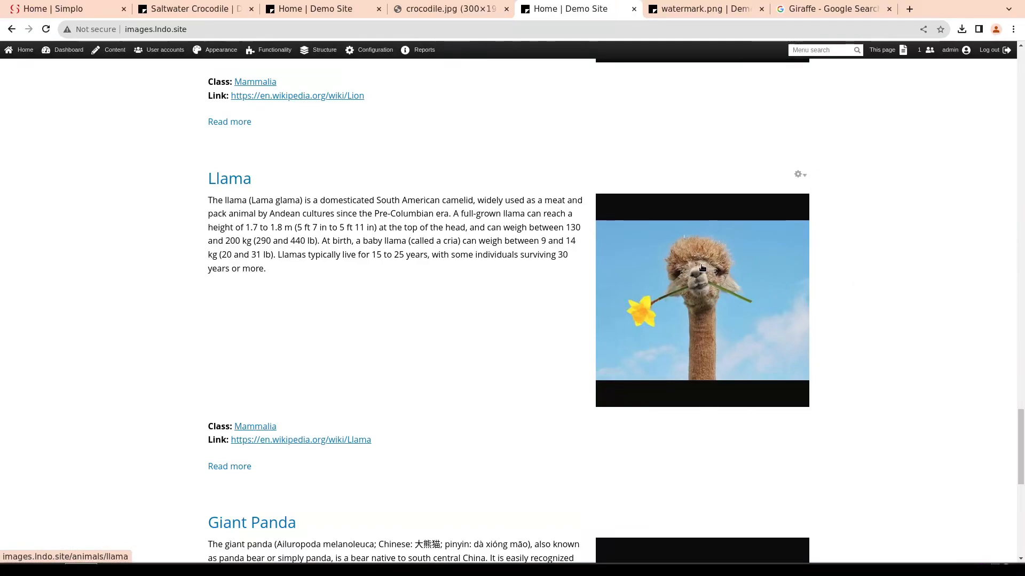
{"action": "scroll", "coordinate": [702, 268], "scroll_direction": "down", "scroll_amount": 6}
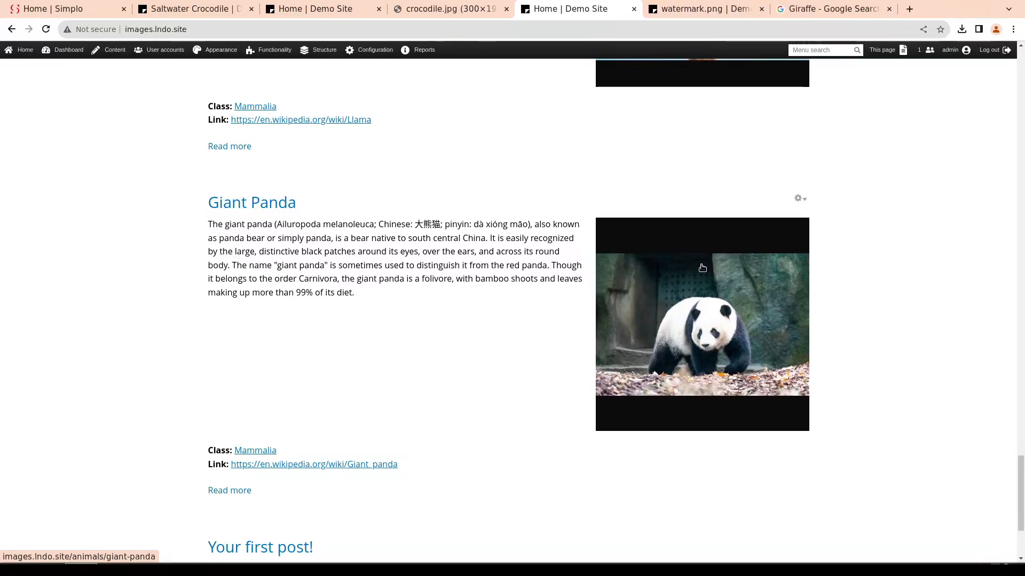
Switch to the file manager and reopen the site's files directory to view its styles folder
{"action": "scroll", "coordinate": [673, 296], "scroll_direction": "down", "scroll_amount": 3}
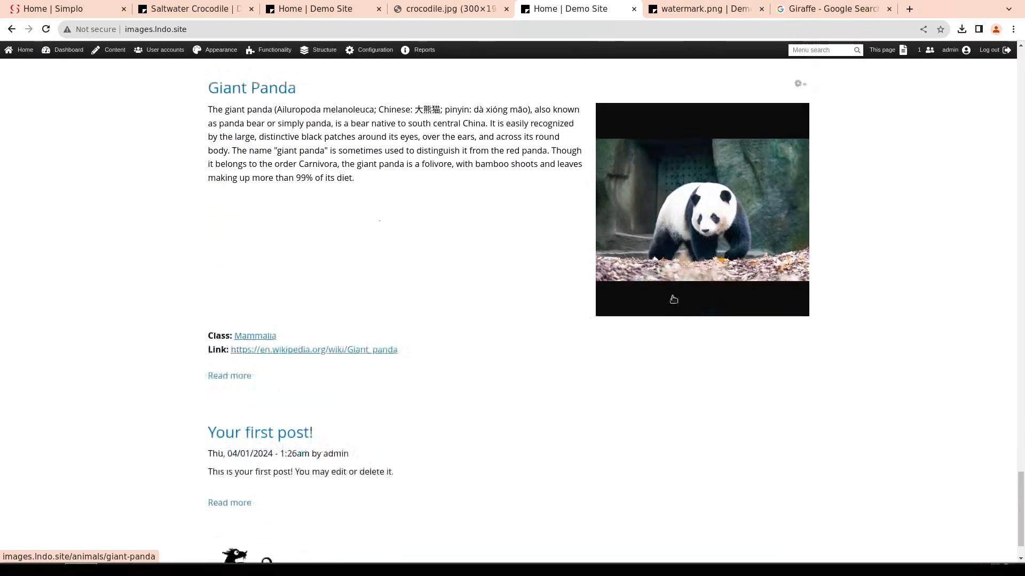
{"action": "left_click", "coordinate": [114, 570]}
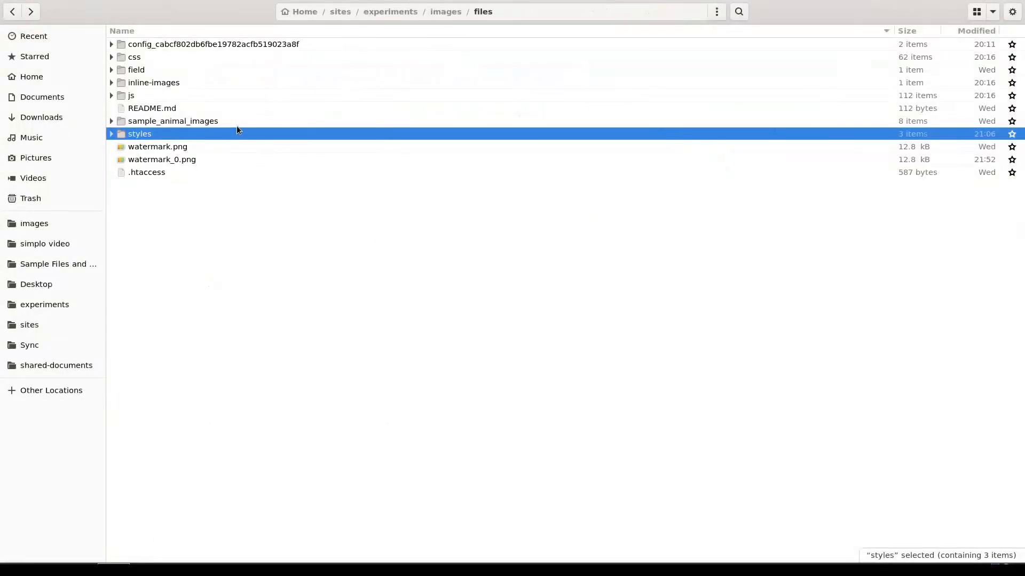
{"action": "key", "text": "alt+Up"}
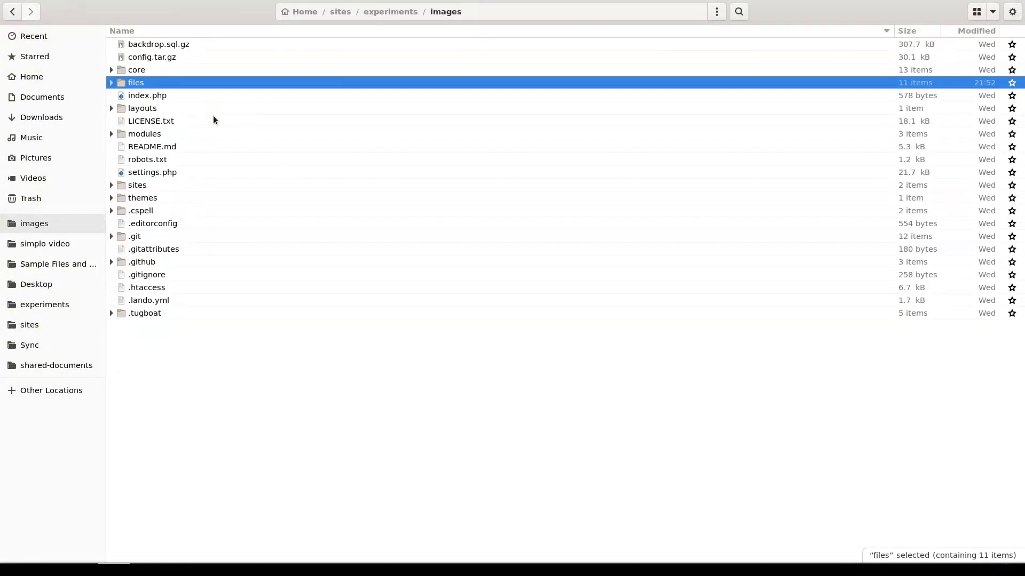
{"action": "double_click", "coordinate": [133, 83]}
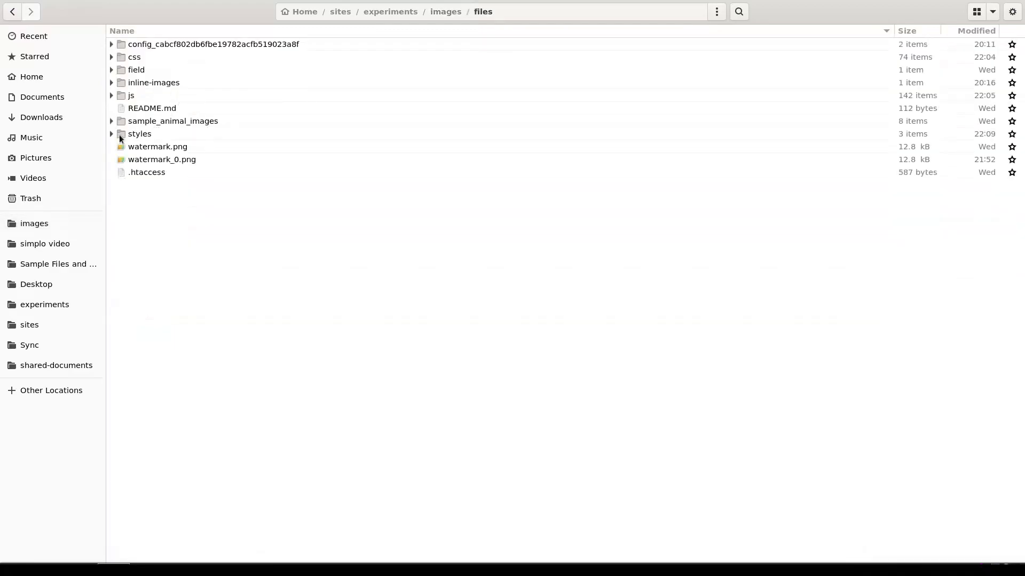
{"action": "double_click", "coordinate": [119, 135]}
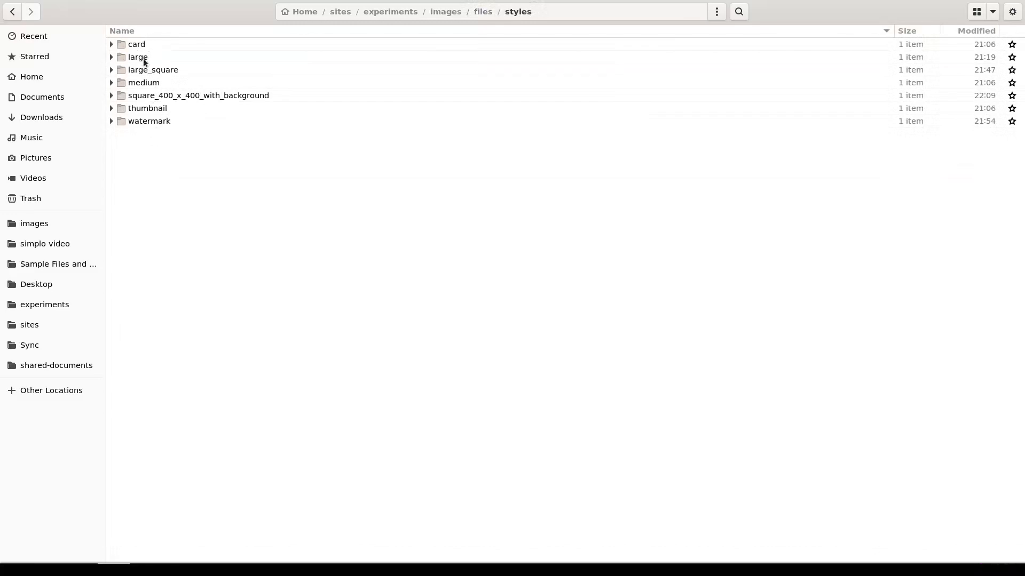
Open watermark/public/sample_animal_images to view the image files generated for the watermark style
{"action": "double_click", "coordinate": [122, 120]}
{"action": "double_click", "coordinate": [126, 44]}
{"action": "double_click", "coordinate": [134, 57]}
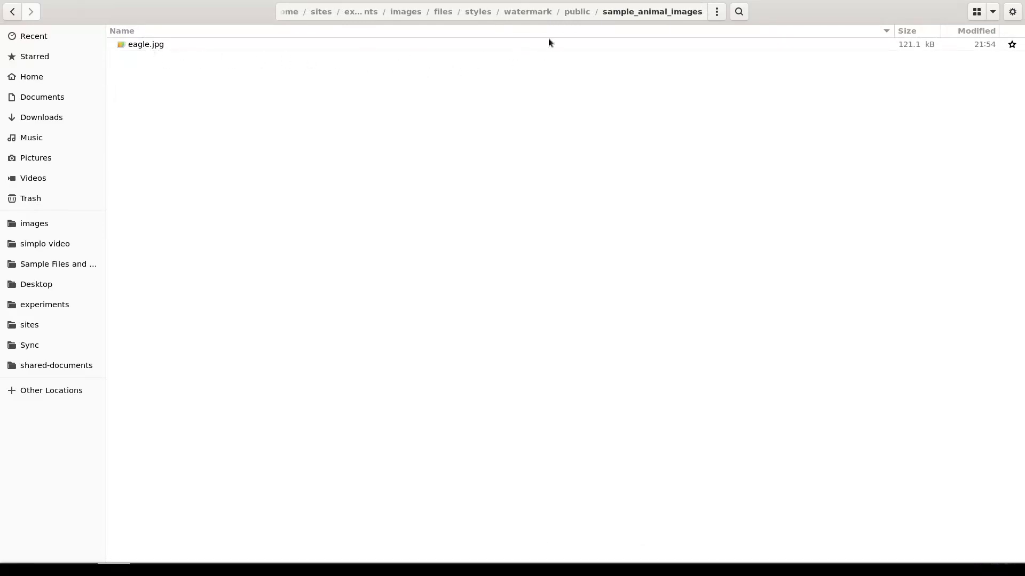
Return to the styles folder and open thumbnail/public/sample_animal_images to view the generated thumbnails
{"action": "left_click", "coordinate": [483, 12]}
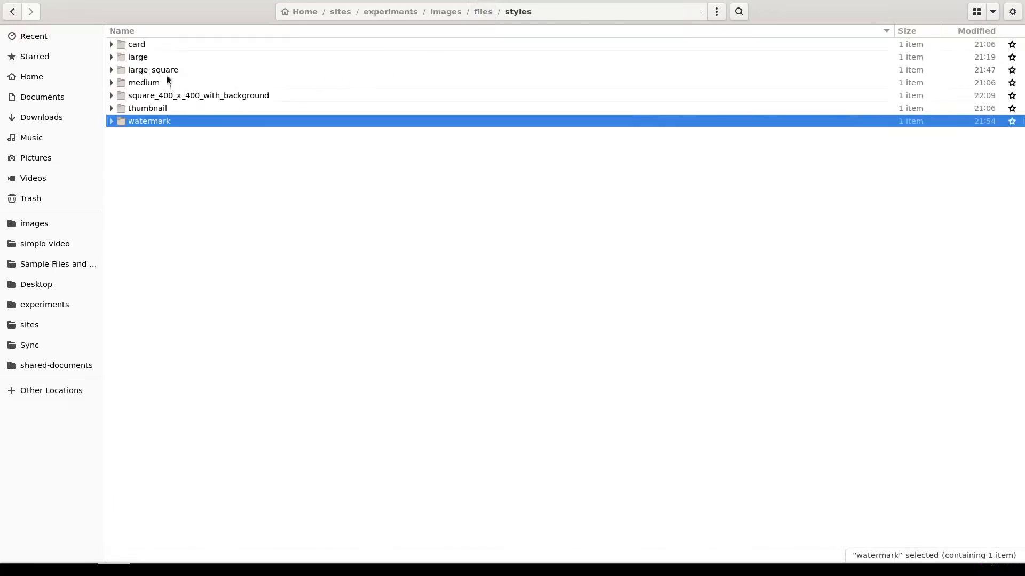
{"action": "double_click", "coordinate": [153, 110]}
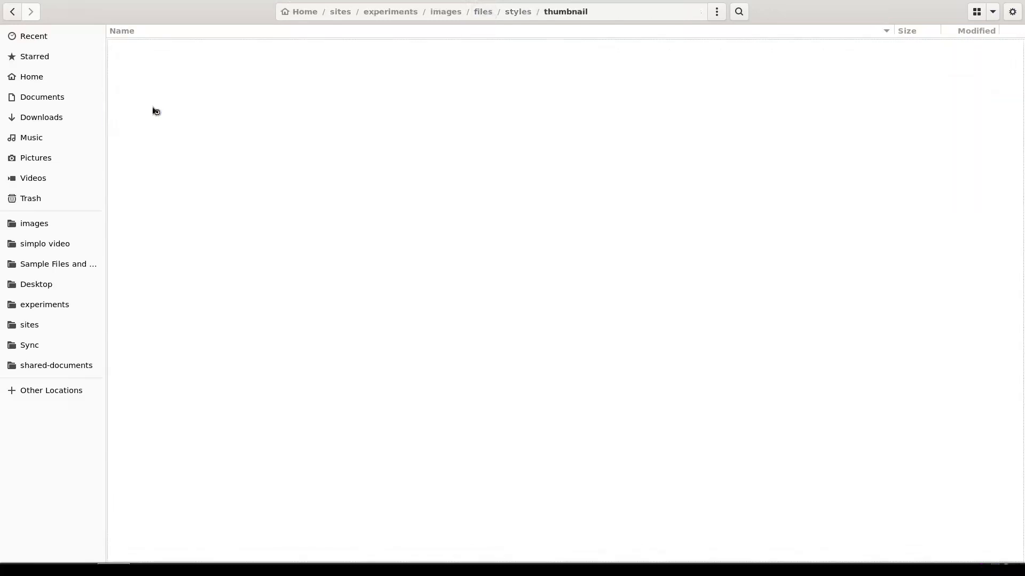
{"action": "double_click", "coordinate": [152, 45]}
{"action": "double_click", "coordinate": [155, 46]}
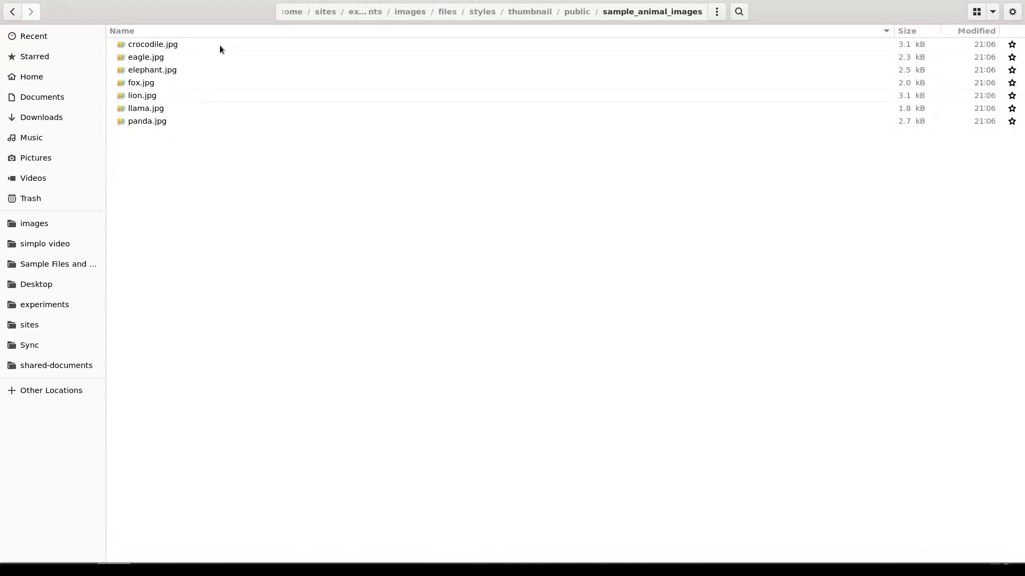
Go back to the files directory and open its sample_animal_images folder to view the original images
{"action": "left_click", "coordinate": [450, 11]}
{"action": "left_click", "coordinate": [121, 122]}
{"action": "left_click", "coordinate": [126, 132]}
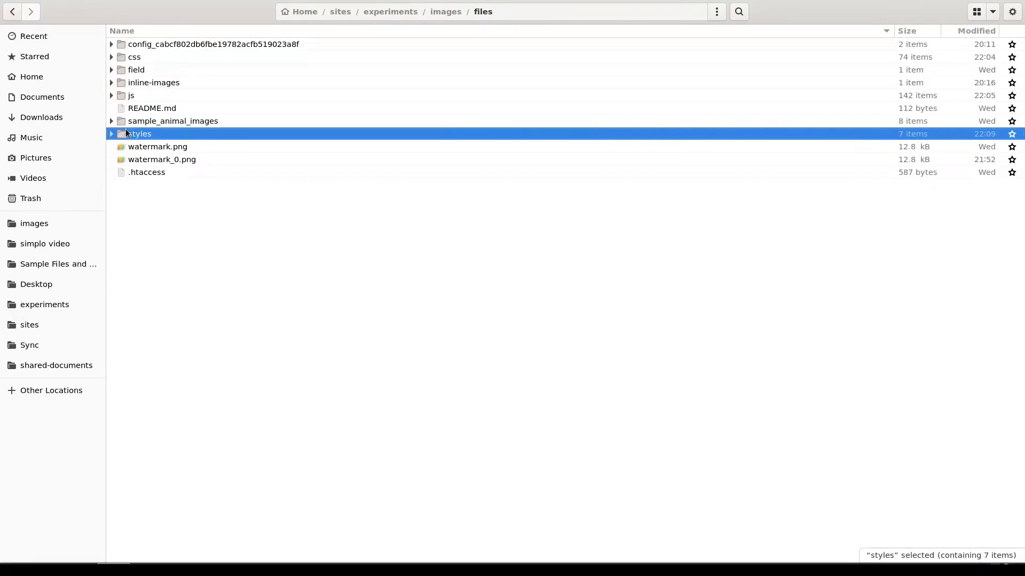
{"action": "double_click", "coordinate": [123, 123]}
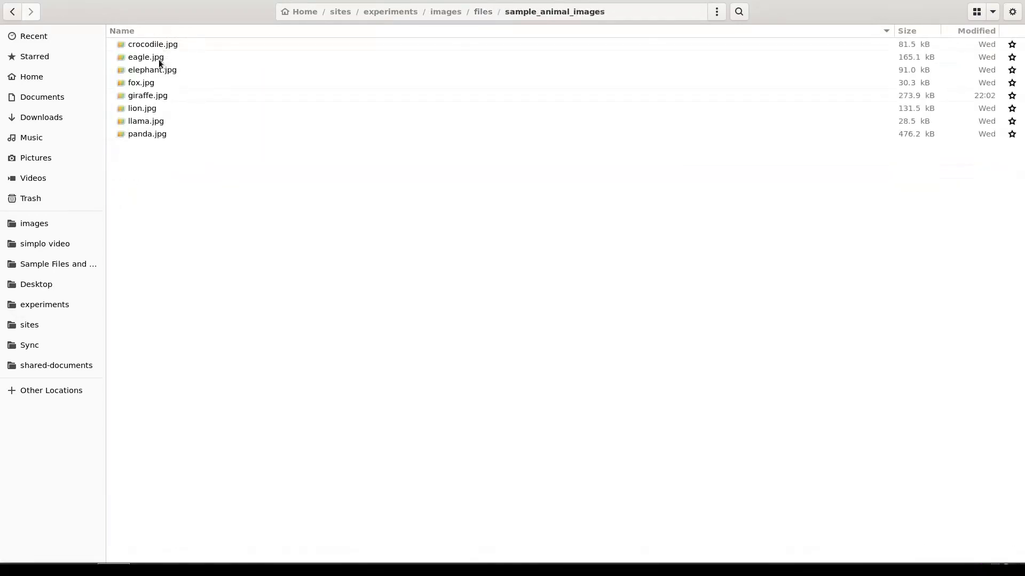
Delete the styles folder from the site's files directory
{"action": "left_click", "coordinate": [483, 13]}
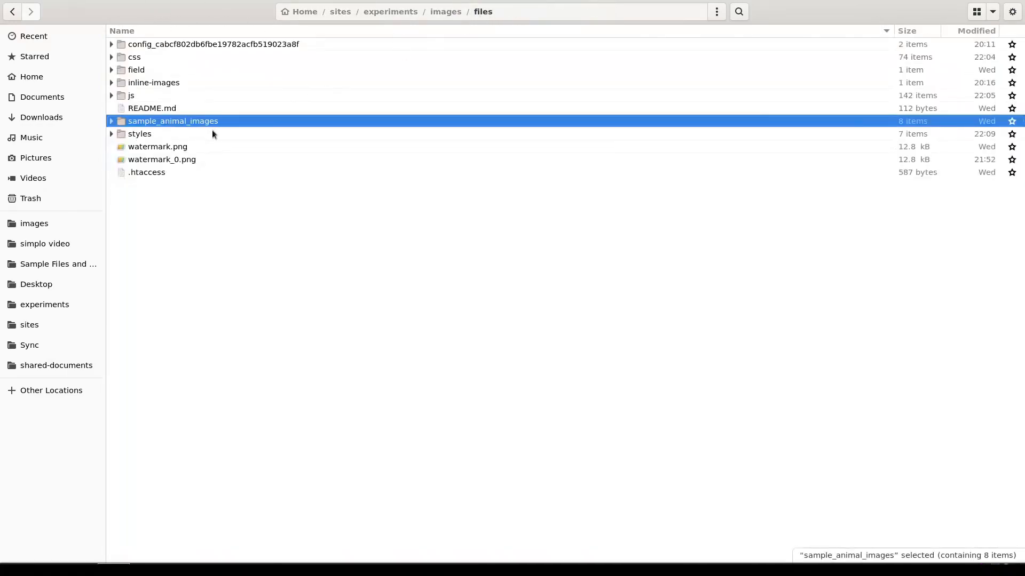
{"action": "left_click", "coordinate": [119, 136]}
{"action": "key", "text": "Delete"}
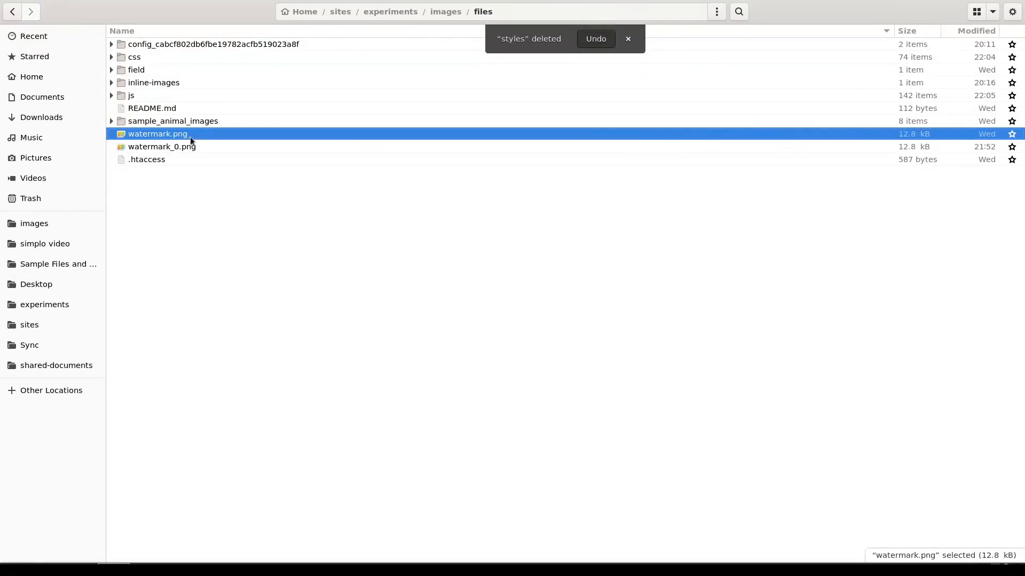
Switch back to the Demo Site in the browser and flush all of its caches
{"action": "left_click", "coordinate": [69, 572]}
{"action": "scroll", "coordinate": [336, 318], "scroll_direction": "up", "scroll_amount": 15}
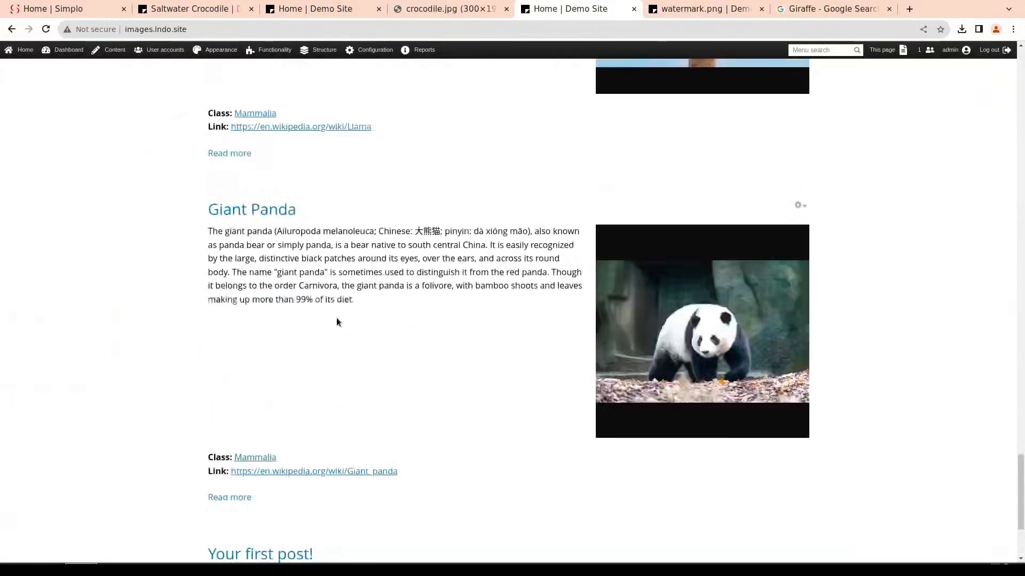
{"action": "scroll", "coordinate": [328, 293], "scroll_direction": "up", "scroll_amount": 15}
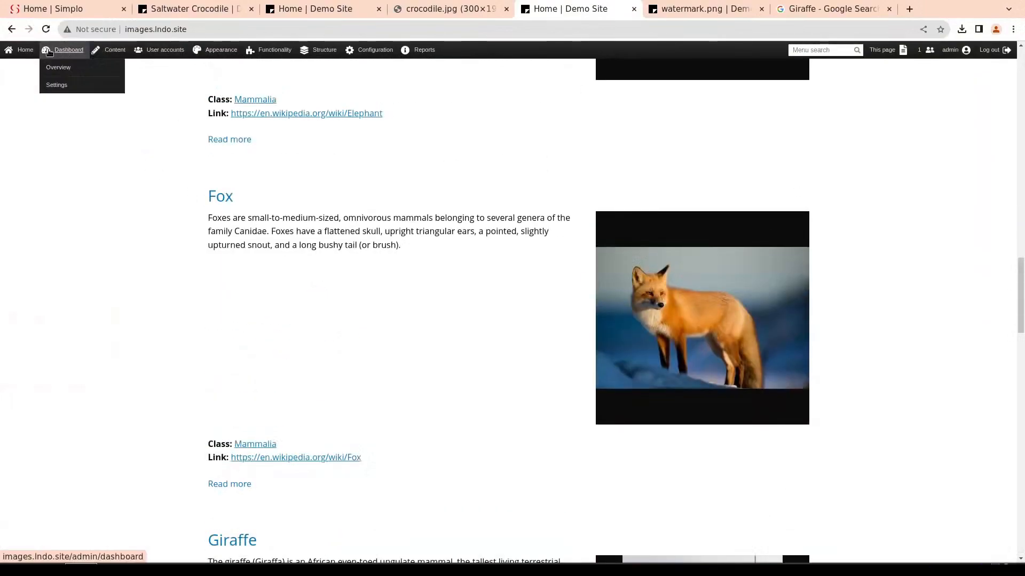
{"action": "left_click", "coordinate": [29, 69]}
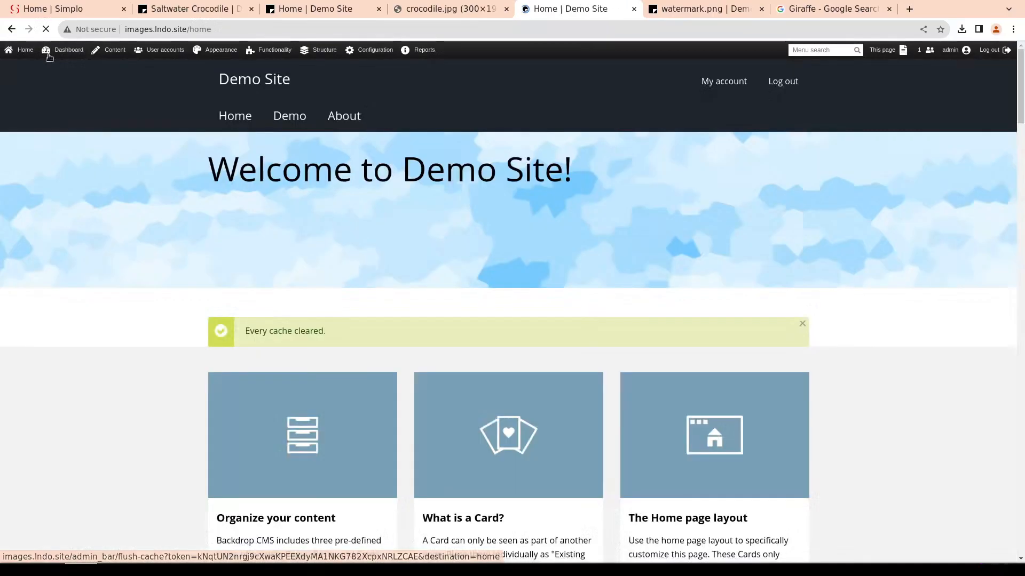
Look through the reloaded home page and check in the file manager which style folders exist under files/styles
{"action": "scroll", "coordinate": [103, 524], "scroll_direction": "down", "scroll_amount": 10}
{"action": "left_click", "coordinate": [109, 569]}
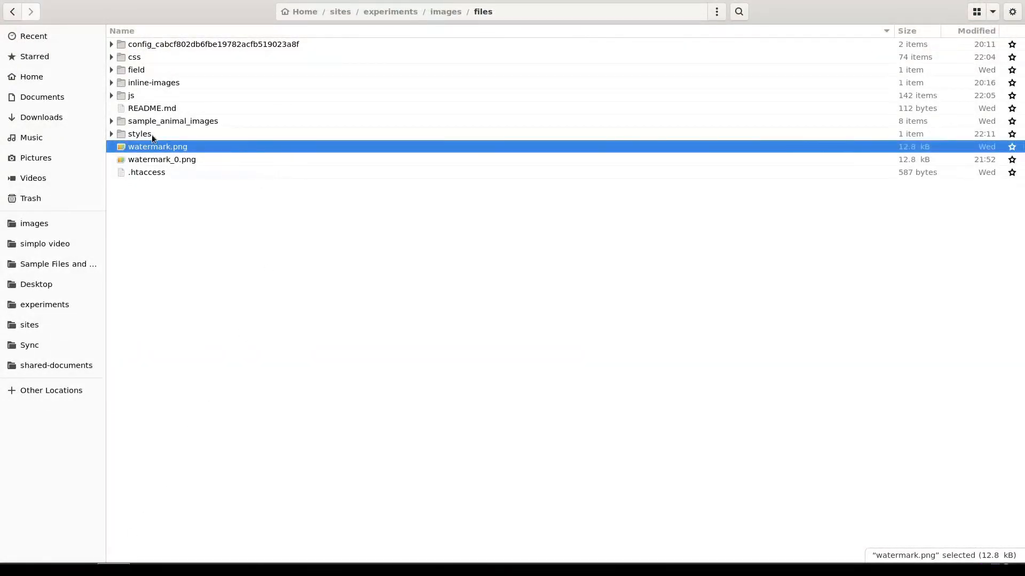
{"action": "left_click", "coordinate": [121, 135]}
{"action": "double_click", "coordinate": [120, 137]}
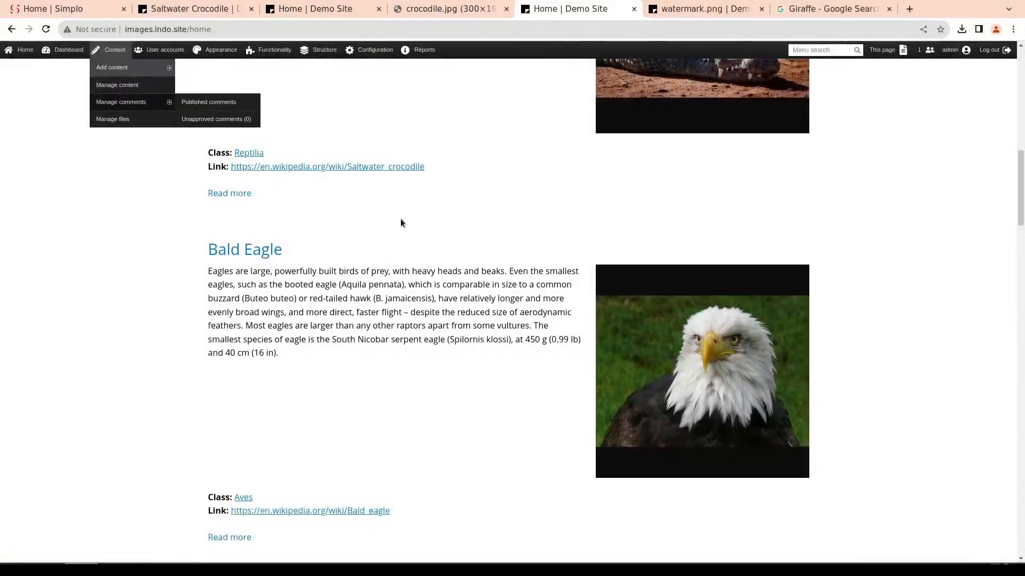
{"action": "scroll", "coordinate": [401, 219], "scroll_direction": "up", "scroll_amount": 15}
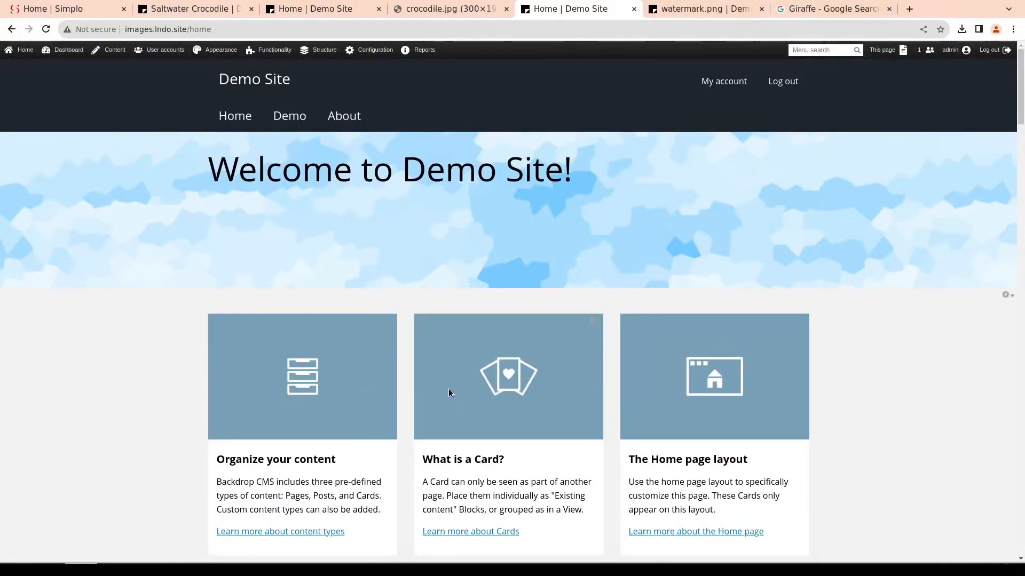
{"action": "scroll", "coordinate": [448, 387], "scroll_direction": "down", "scroll_amount": 12}
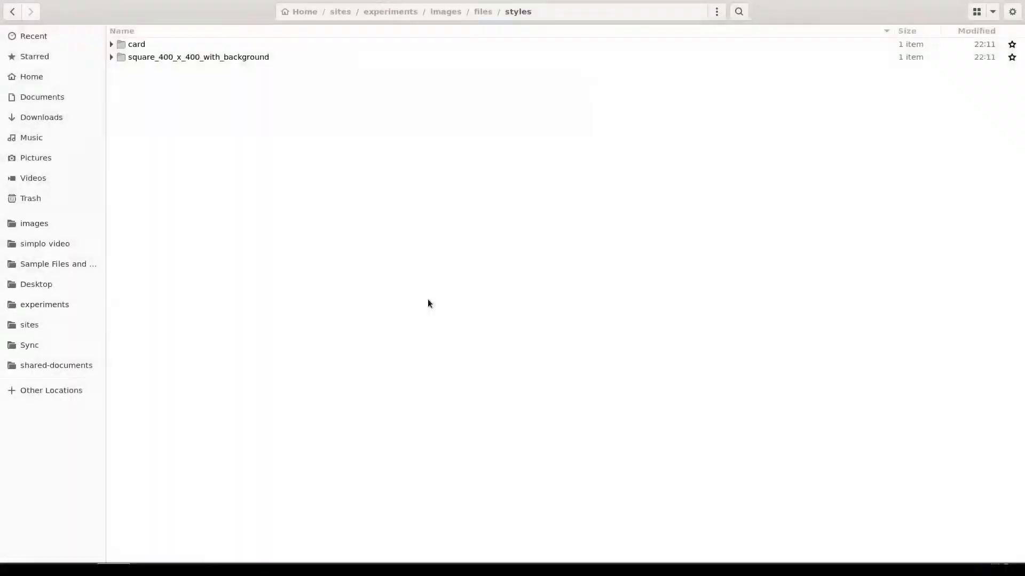